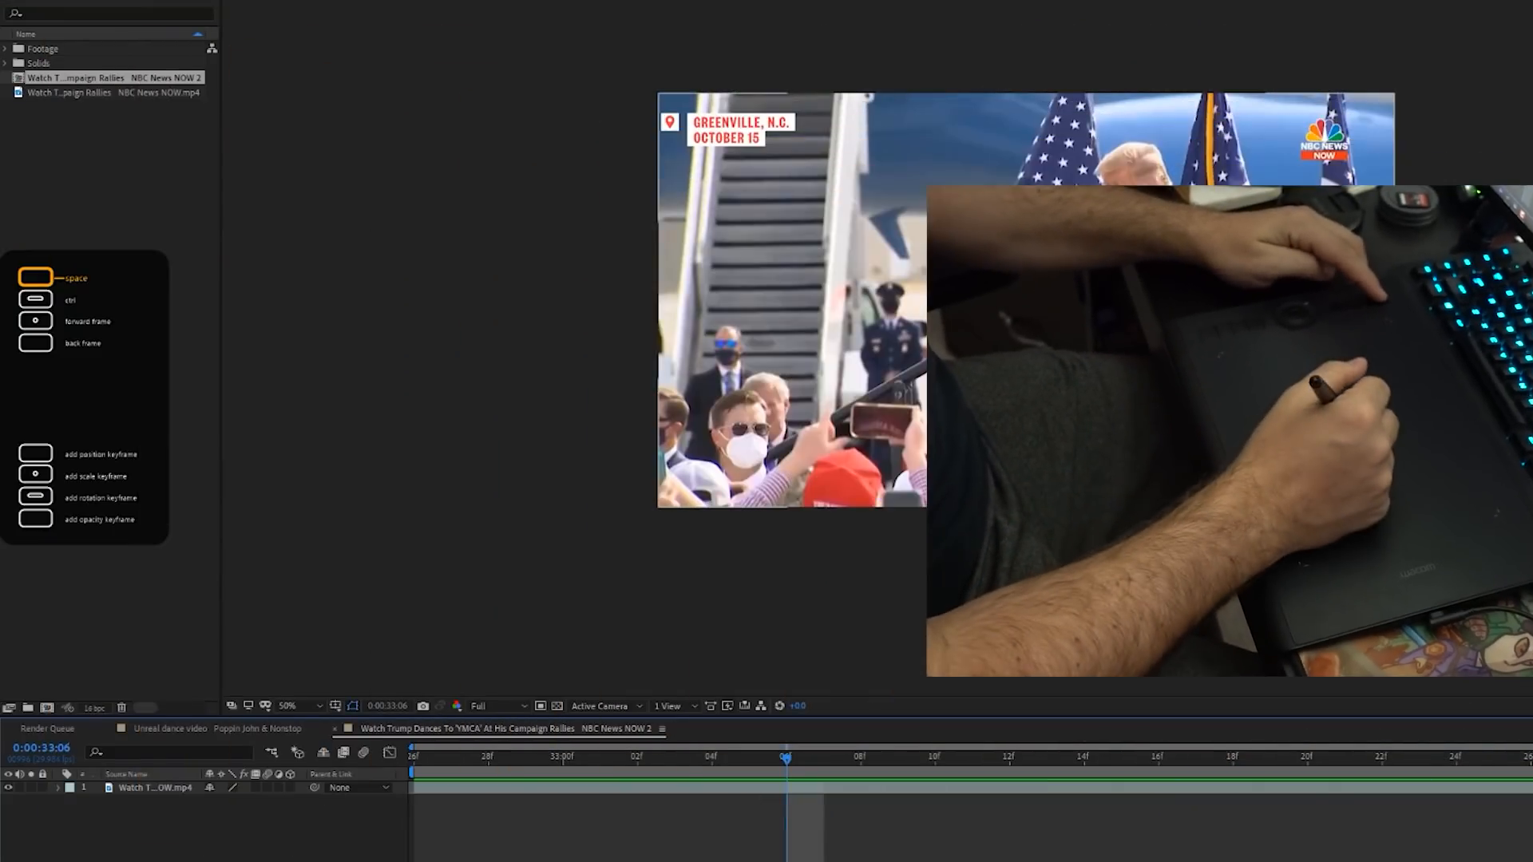
mouse_move(1026, 300)
left_mouse_down()
mouse_move(1015, 268)
mouse_move(1114, 358)
mouse_move(1002, 275)
mouse_move(1046, 275)
mouse_move(1025, 262)
mouse_move(1026, 279)
left_mouse_up()
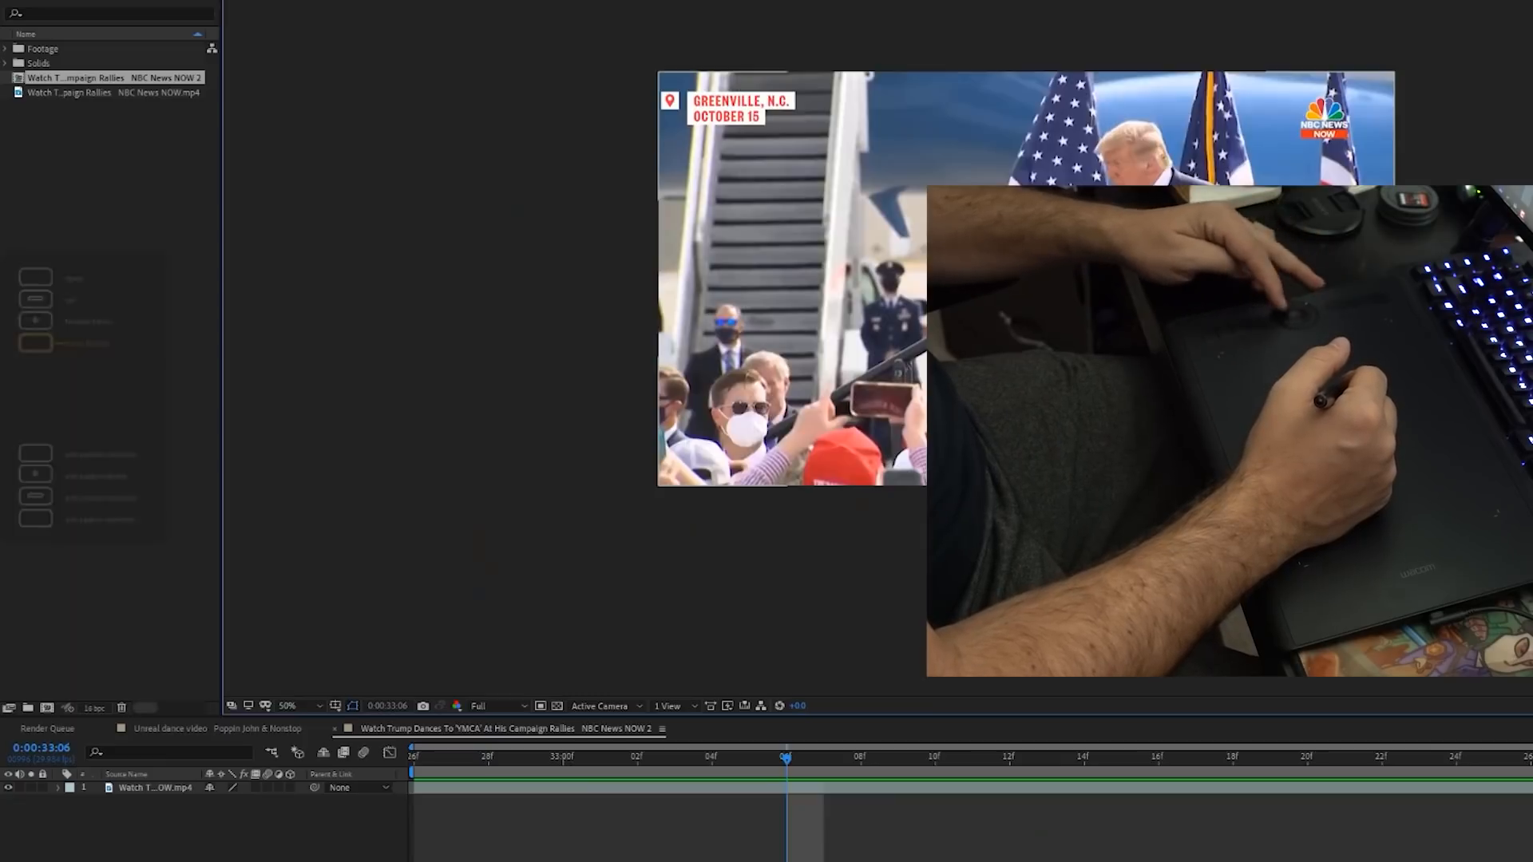
scroll(575, 351, "up", 3)
scroll(575, 351, "down", 4)
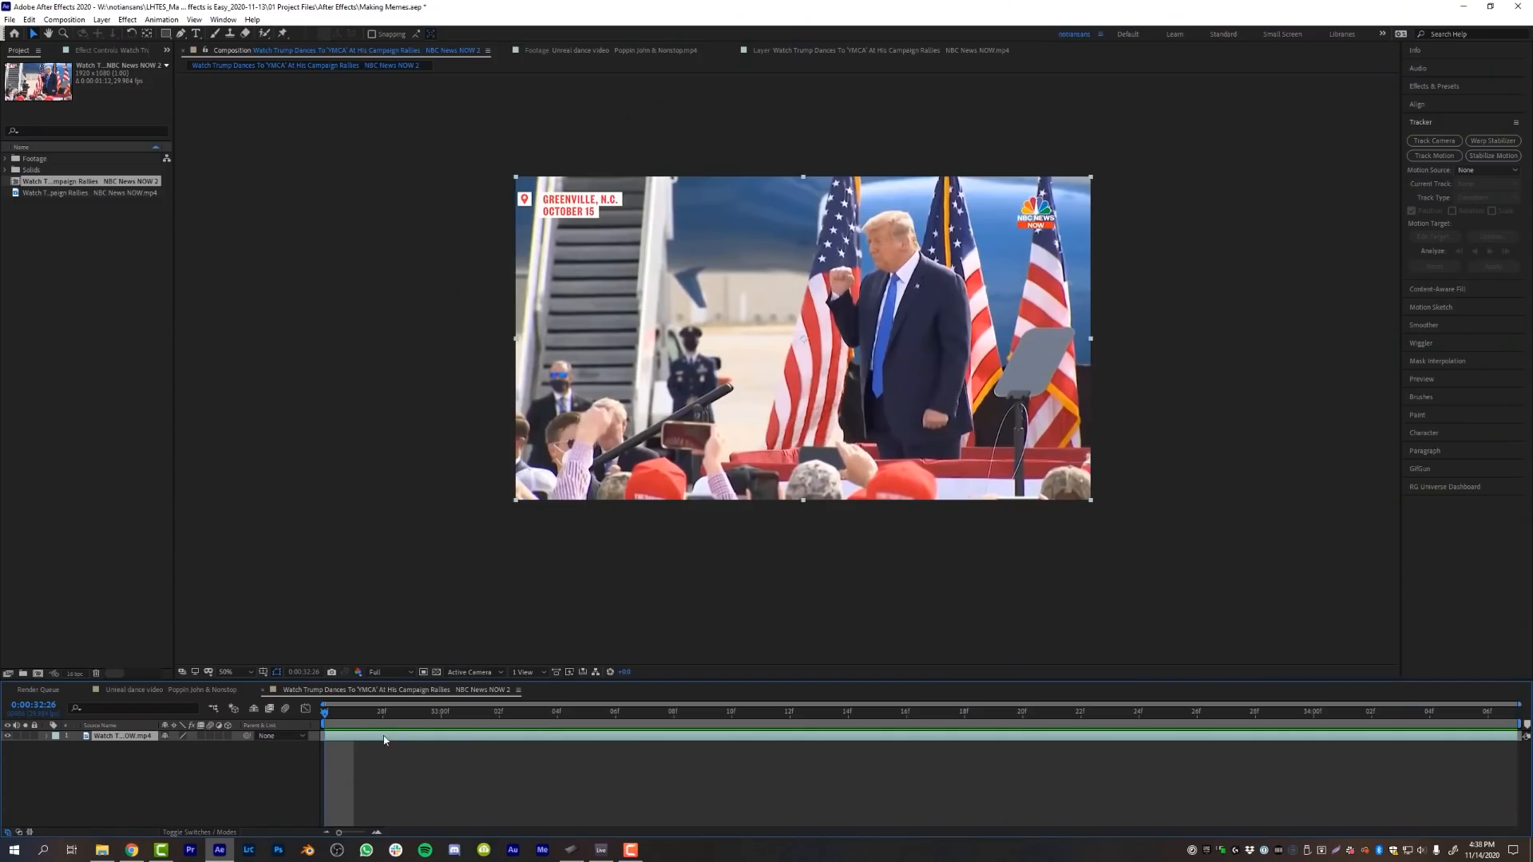
- Open the footage layer on its own and mark the suited man, including his raised fist, as Roto Brush foreground at 0:00:32:26
double_click(384, 739)
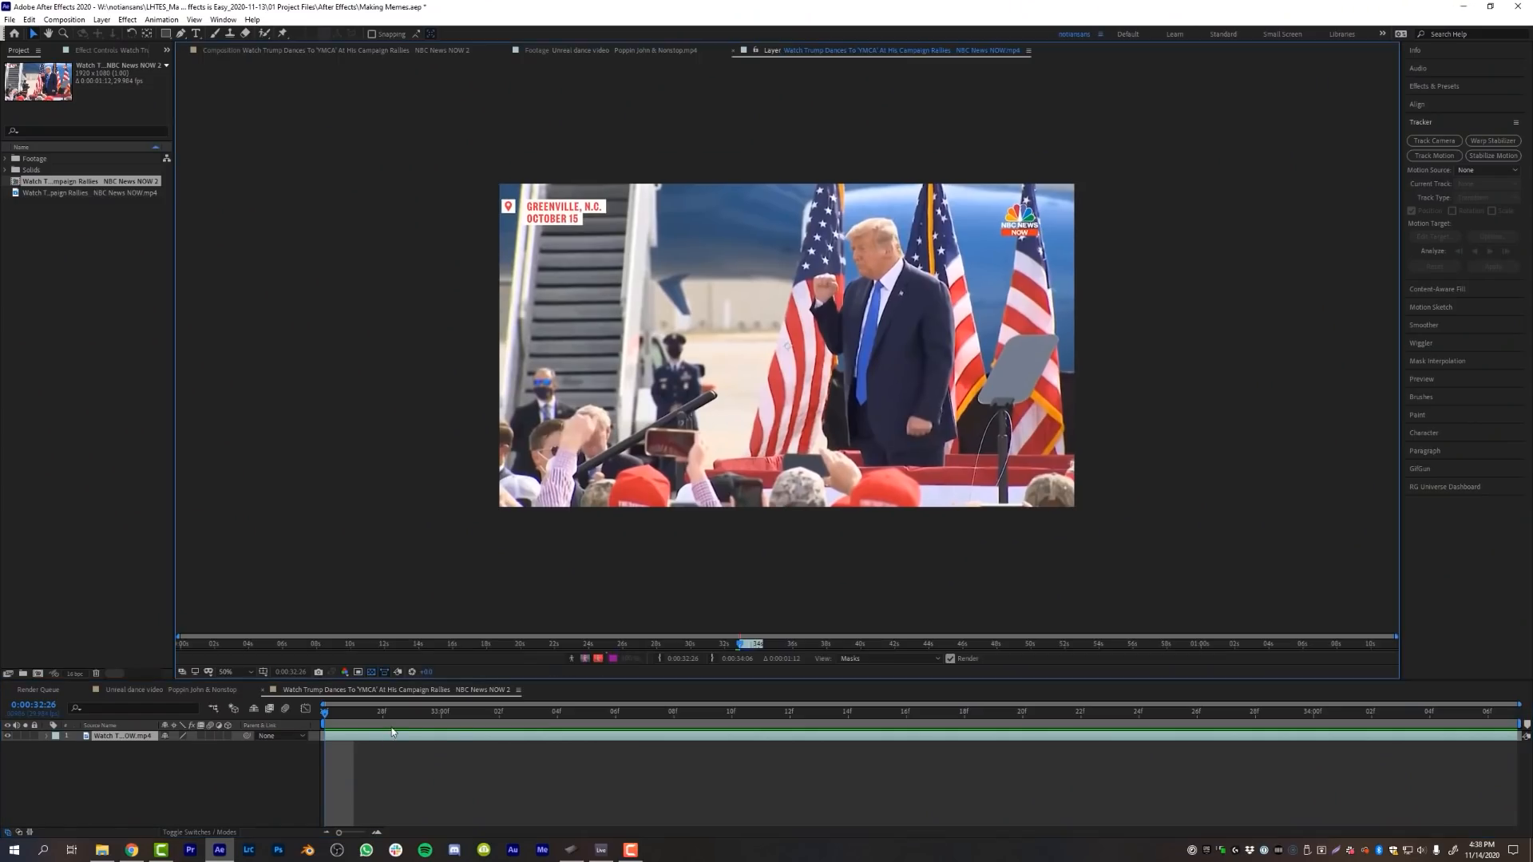
left_click(264, 32)
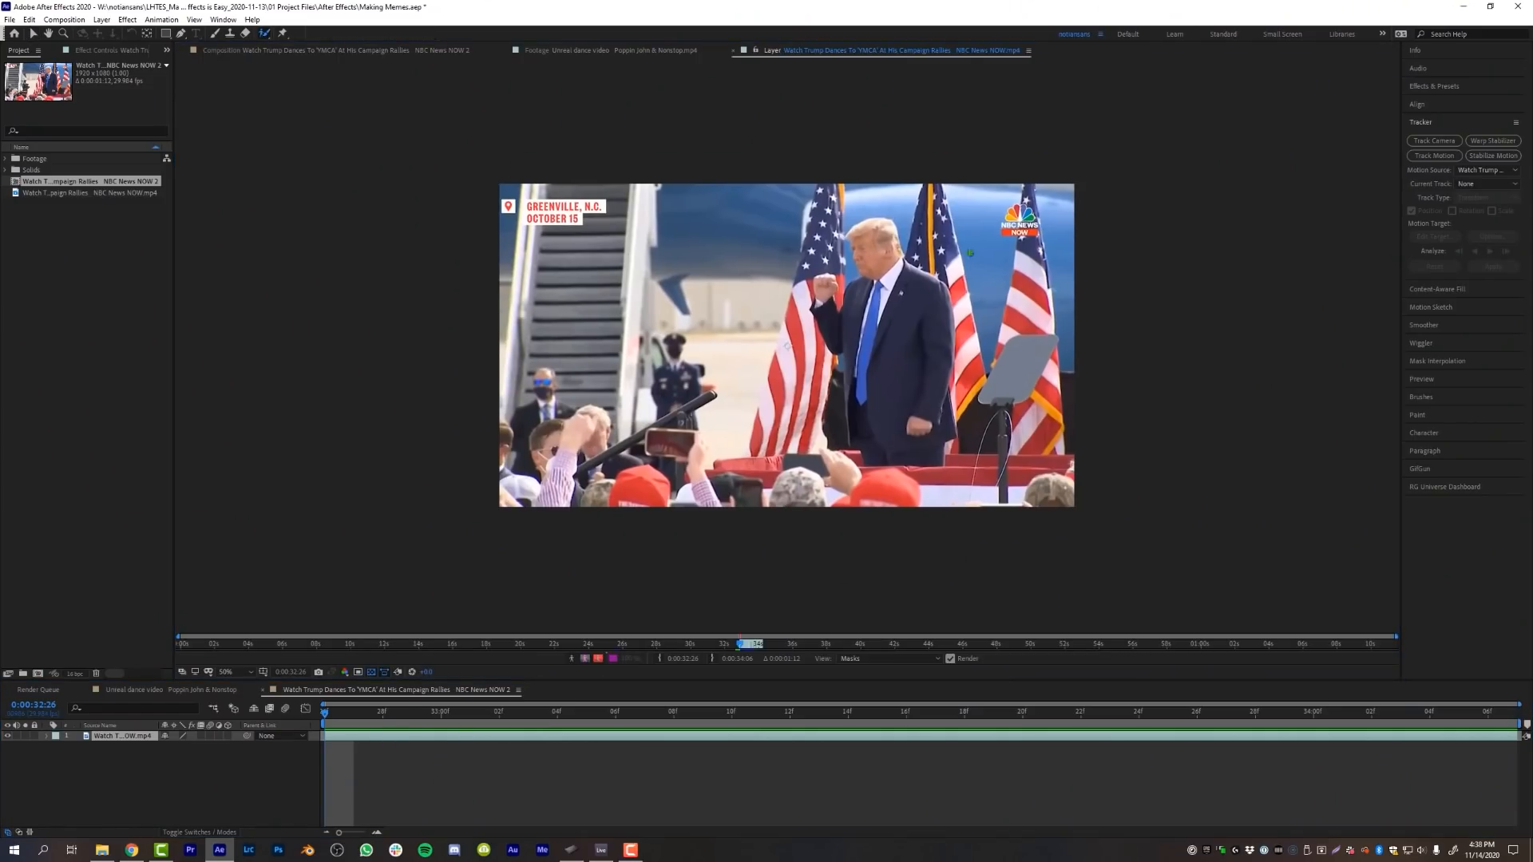
left_click(863, 244)
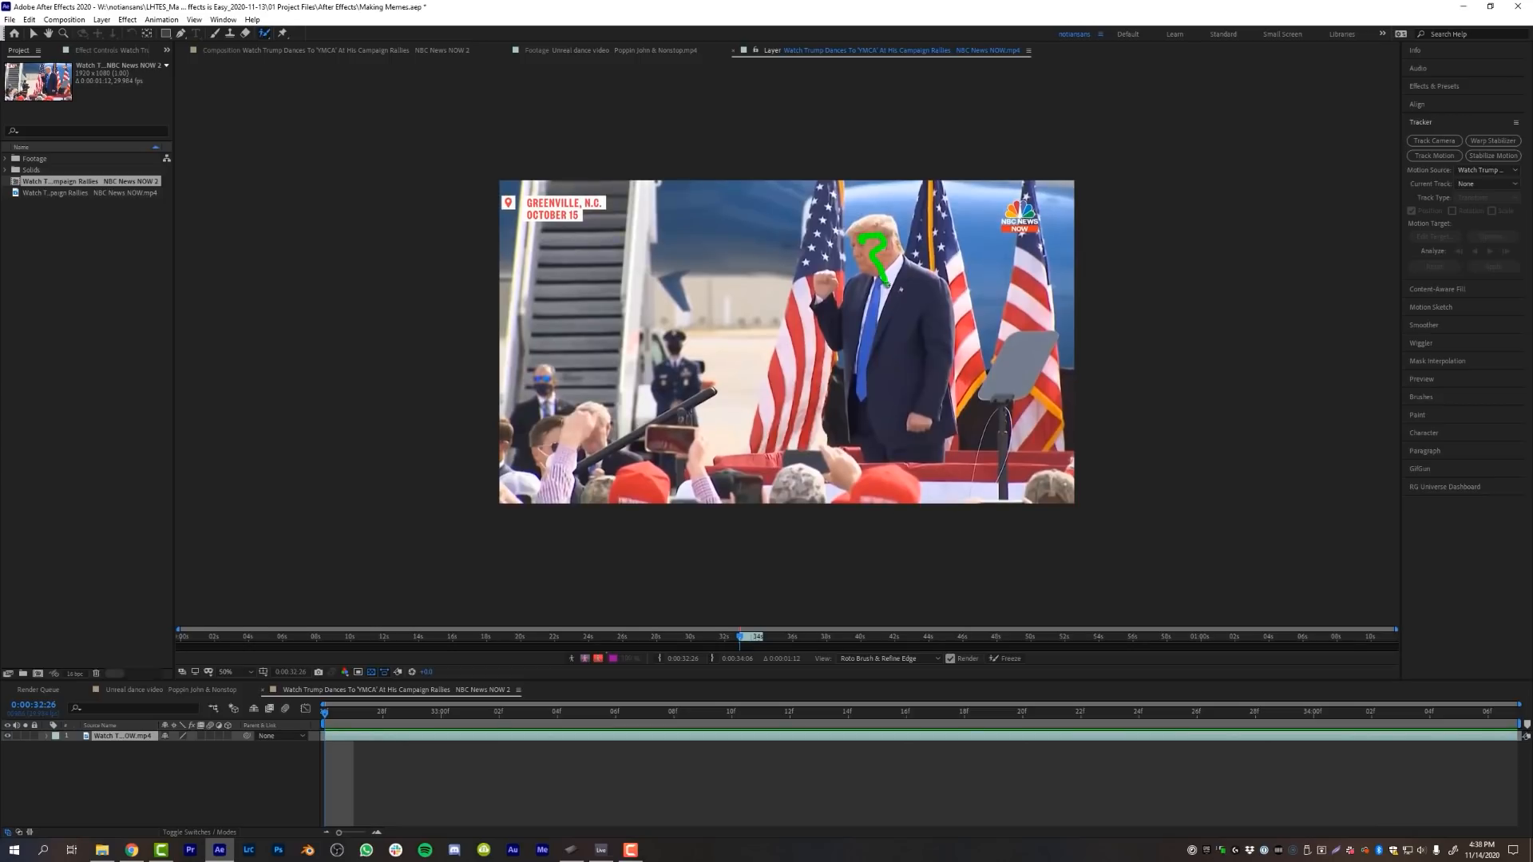
mouse_move(825, 277)
left_mouse_down()
mouse_move(853, 339)
mouse_move(895, 290)
mouse_move(931, 290)
mouse_move(923, 447)
mouse_move(871, 440)
mouse_move(850, 409)
mouse_move(848, 319)
left_mouse_up()
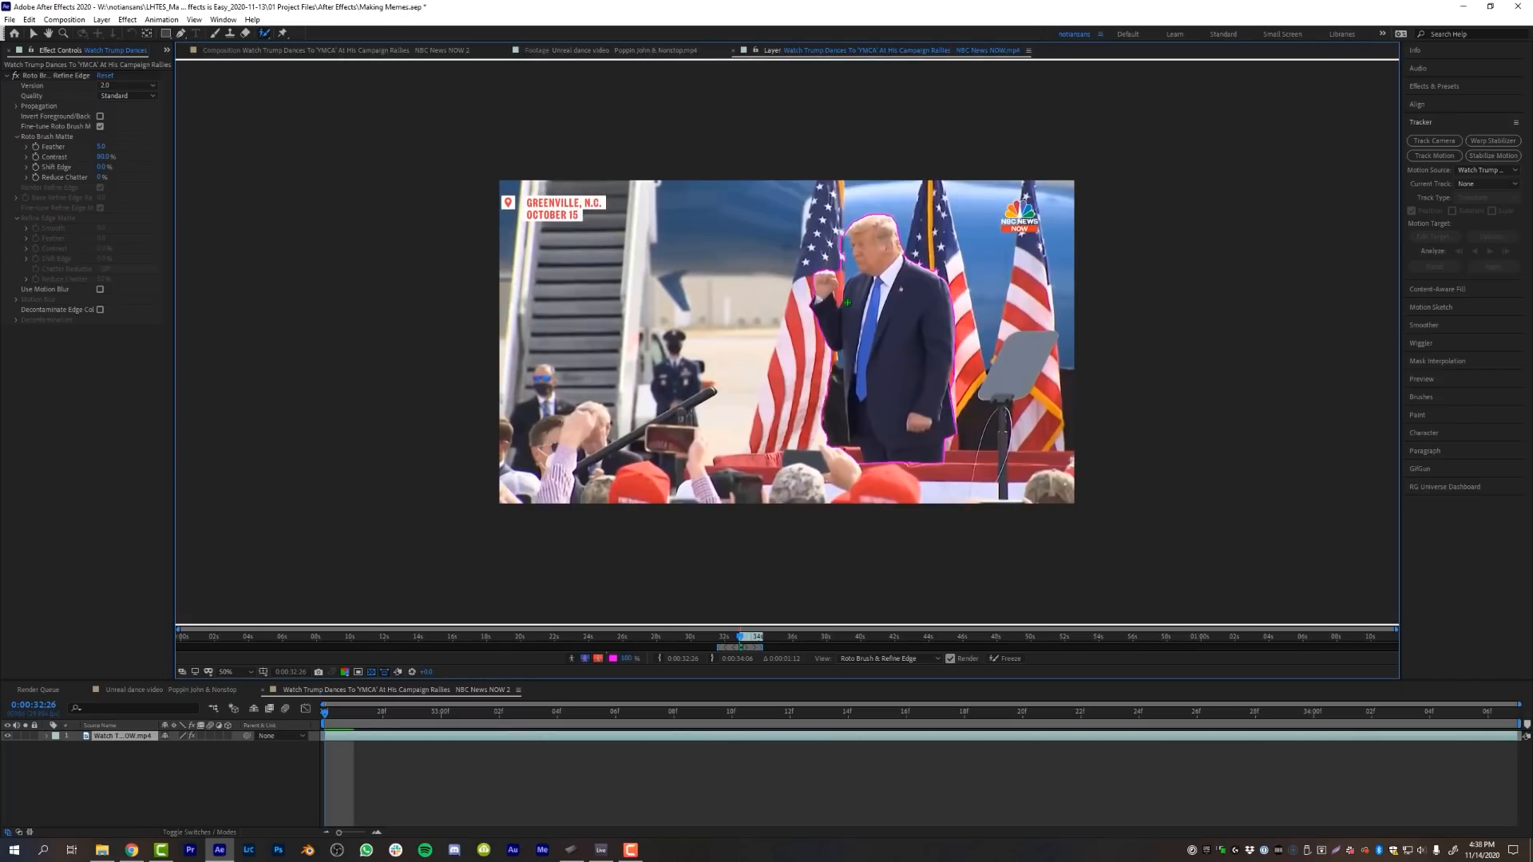
- Refine the man's Roto Brush selection by subtracting the flags and dark background beside his shoulder, arm and legs, and restoring missed jacket areas
key("slash")
left_click_drag(1082, 325, 917, 382)
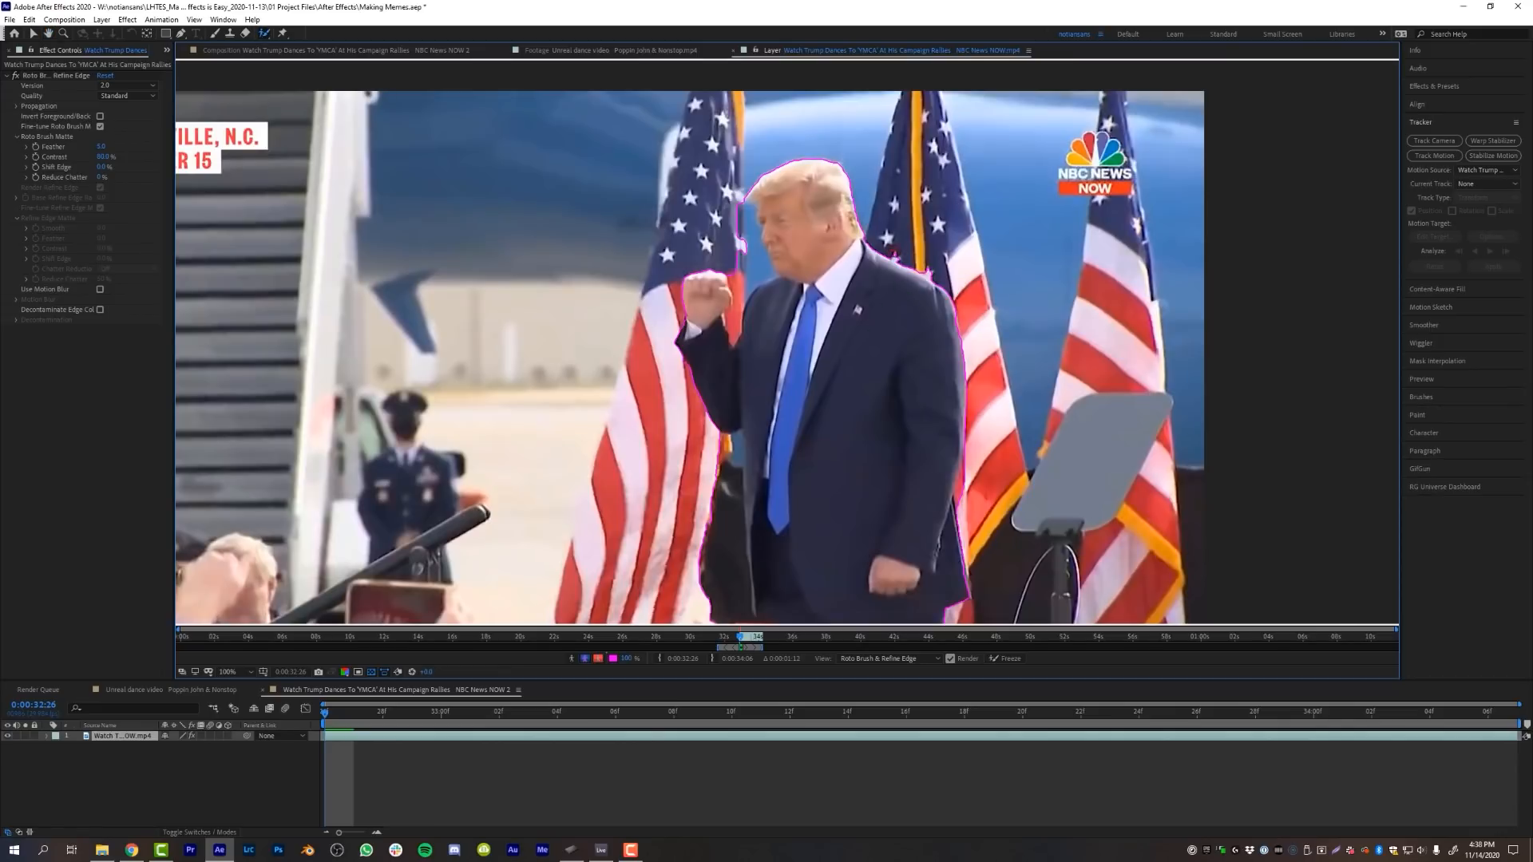
left_click_drag(931, 270, 933, 274)
left_click_drag(739, 186, 744, 292)
mouse_move(773, 473)
left_mouse_down()
mouse_move(769, 361)
mouse_move(694, 330)
mouse_move(714, 333)
mouse_move(708, 531)
left_mouse_up()
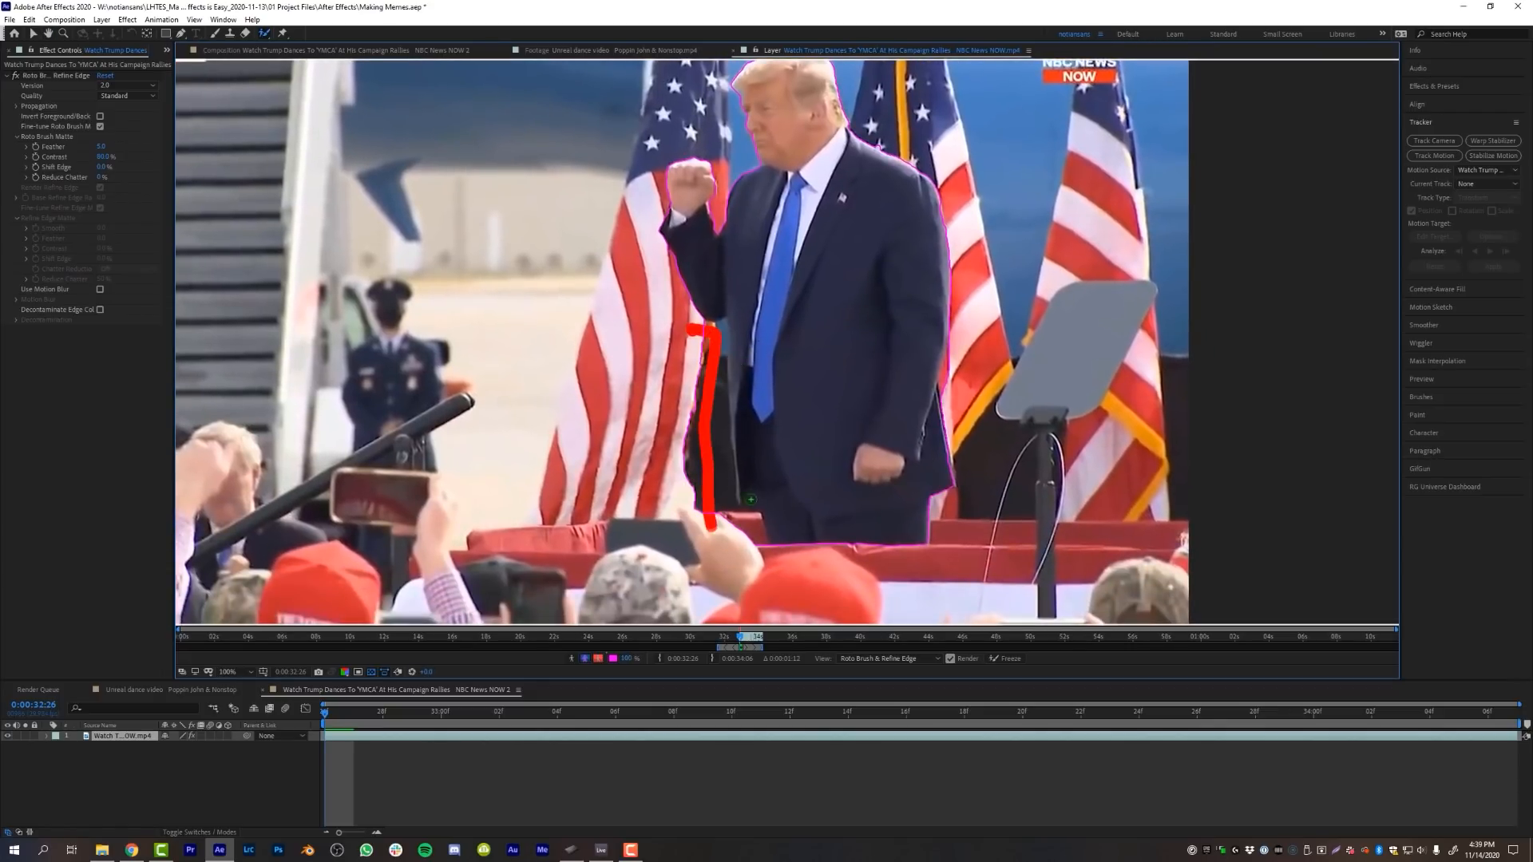
left_click_drag(750, 527, 745, 523)
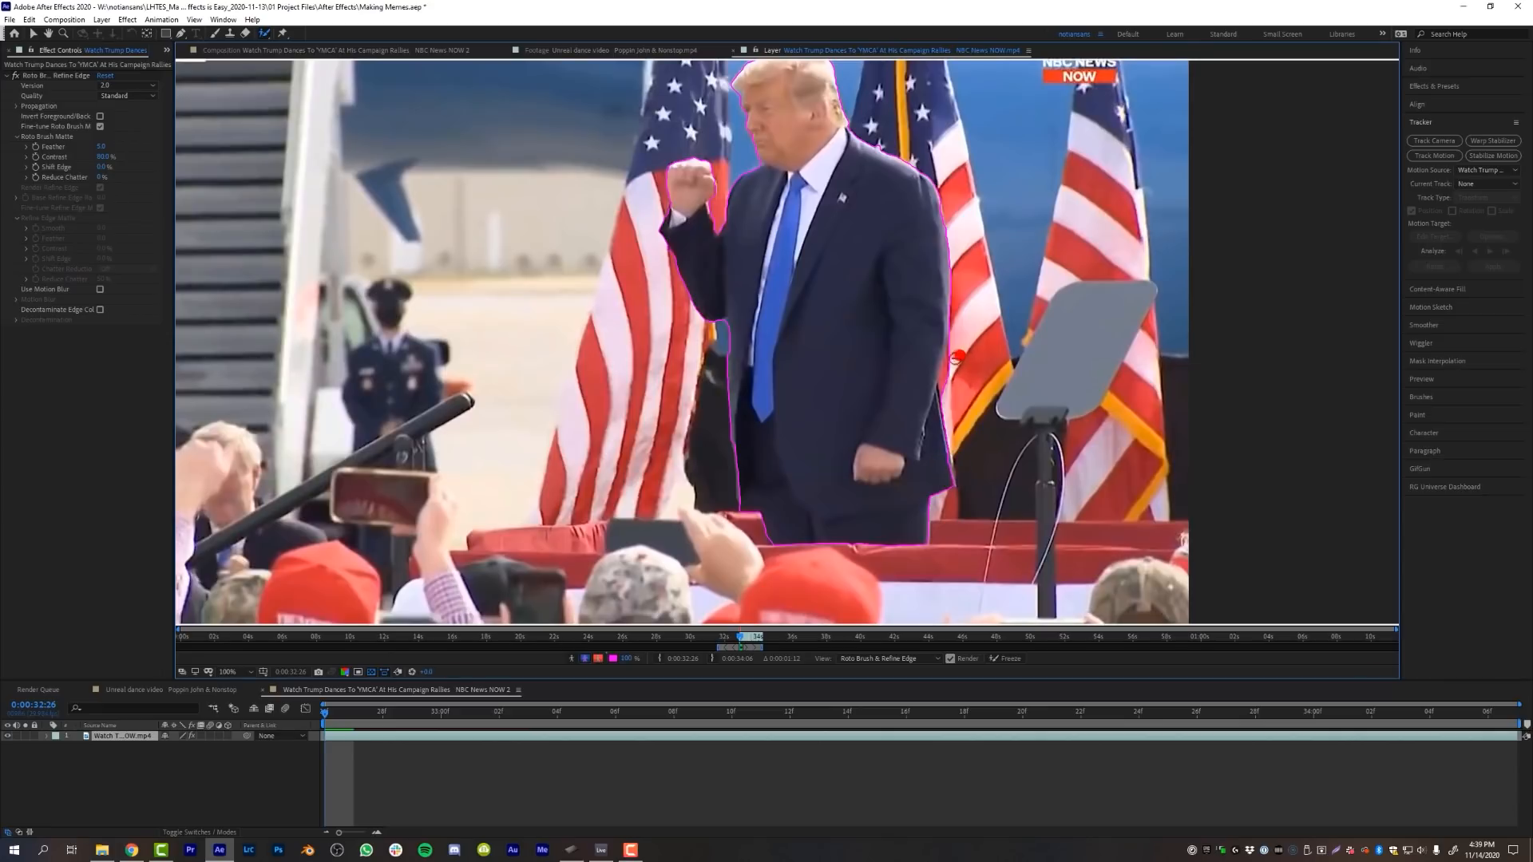
mouse_move(938, 354)
left_mouse_down()
mouse_move(923, 390)
mouse_move(935, 385)
left_mouse_up()
left_click_drag(956, 248, 961, 315)
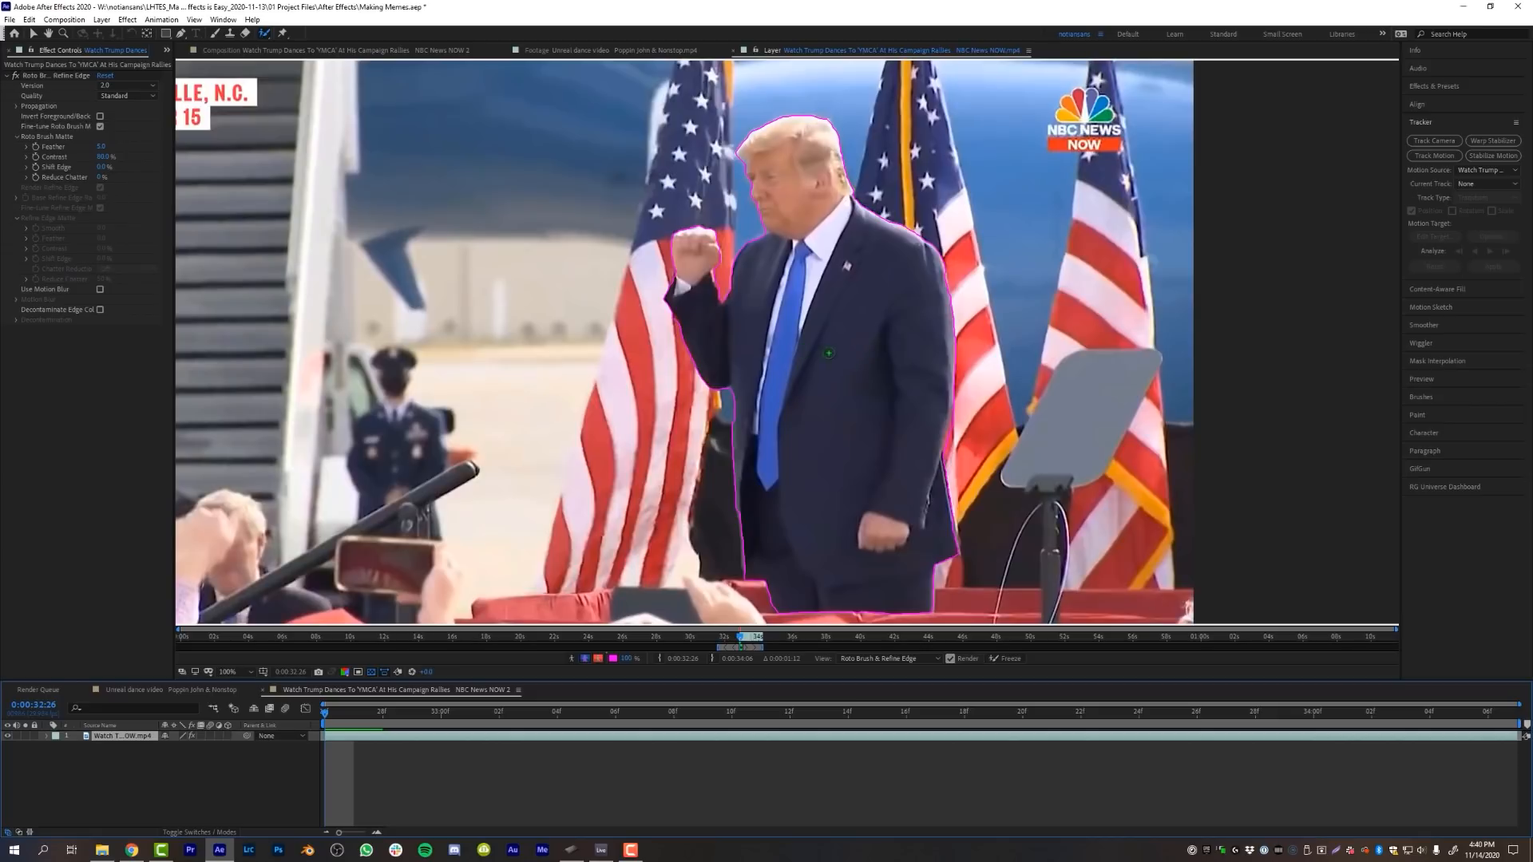
- Set the Roto Brush quality to Best and enable Use Motion Blur
left_click(130, 96)
left_click(140, 122)
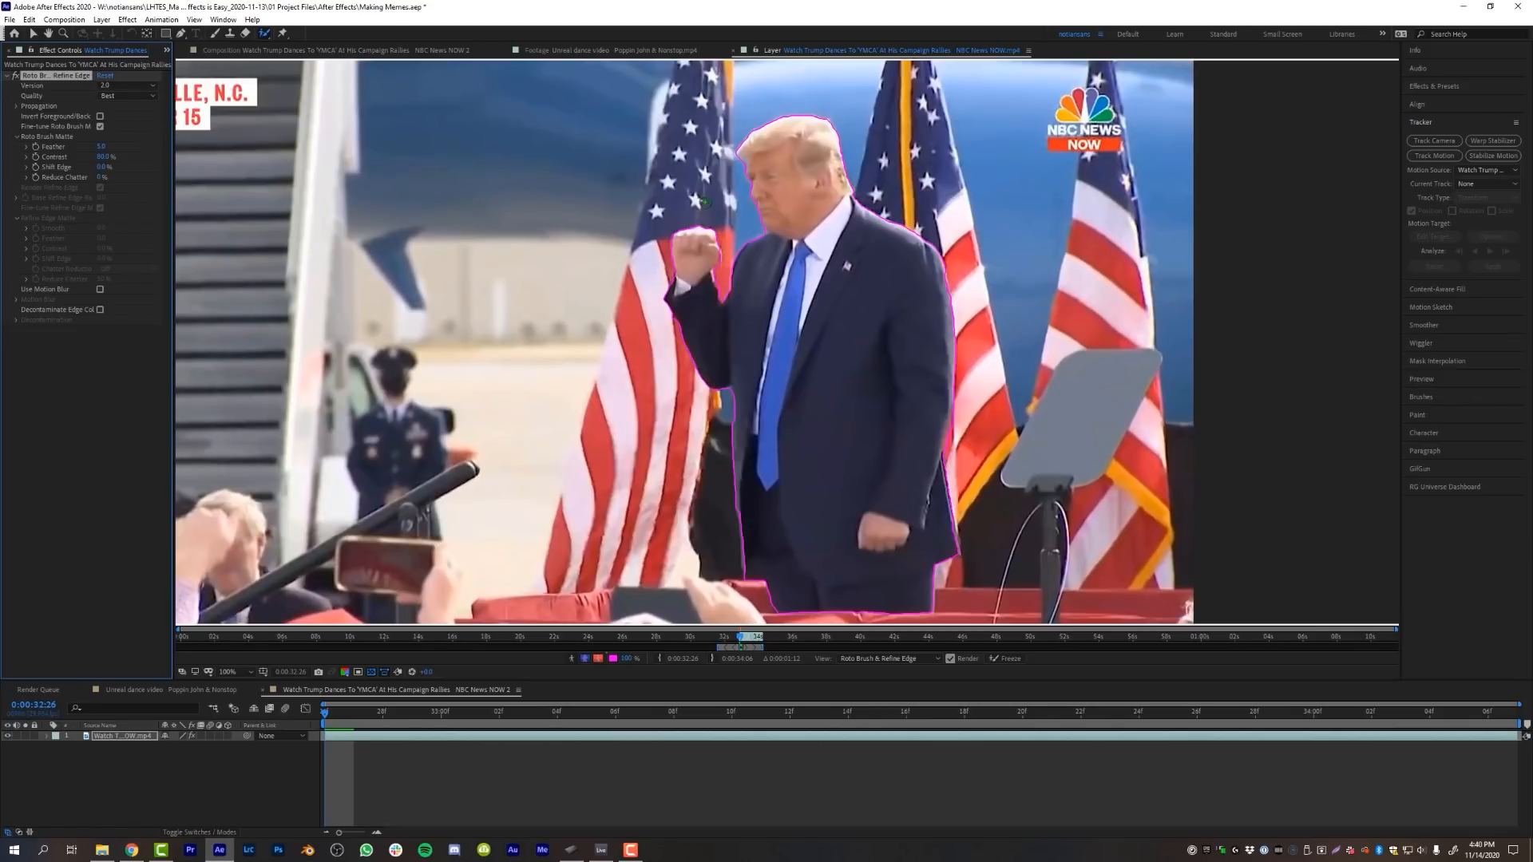
left_click(100, 289)
- Advance the rotoscope frame by frame to 0:00:32:29, correcting the selection edge around the raised fist
key("Page_Down")
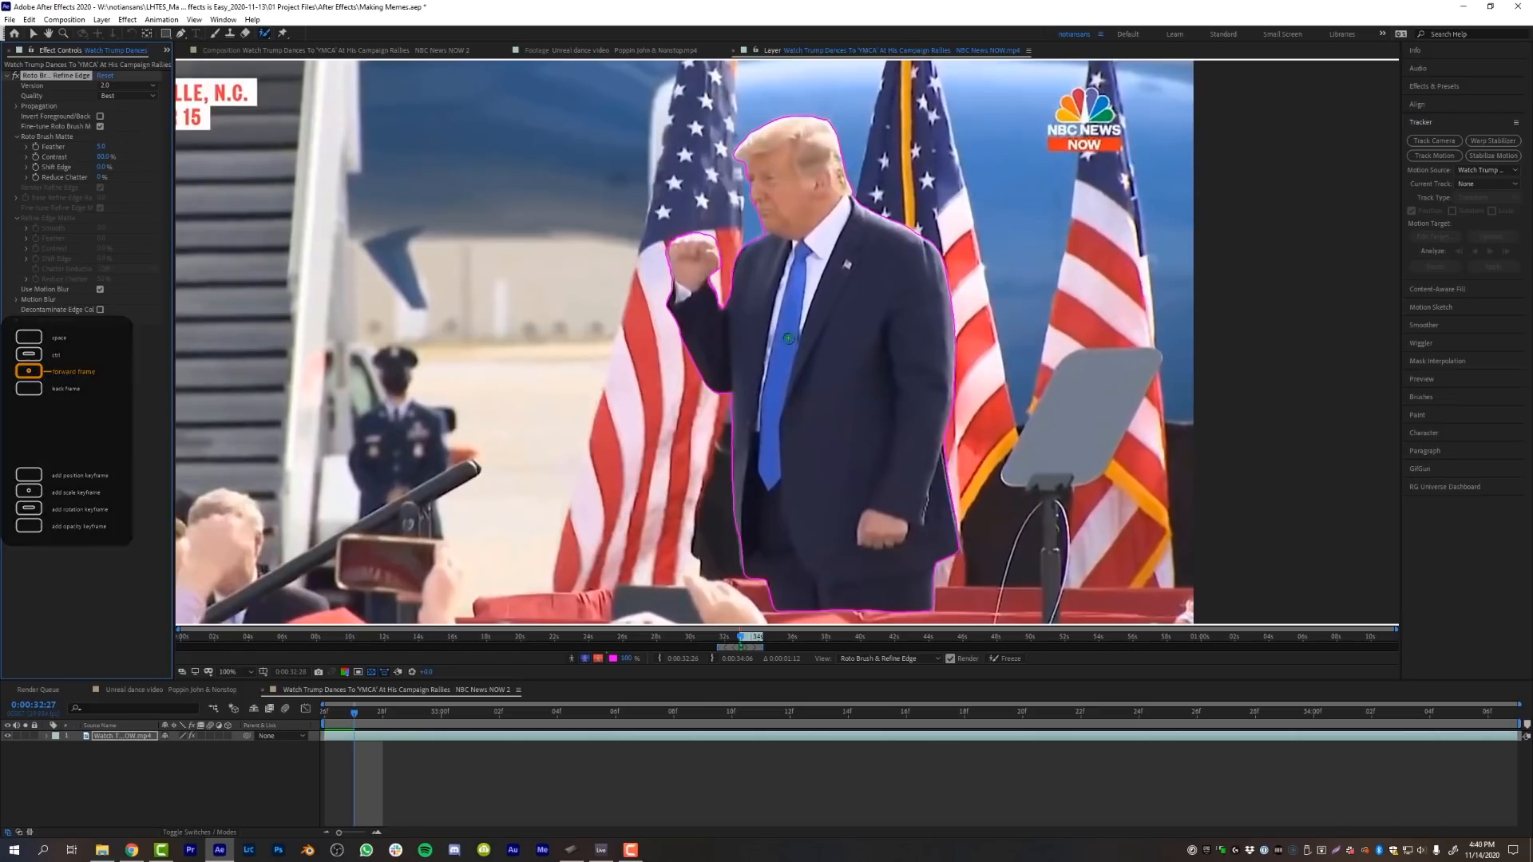
key("Page_Down")
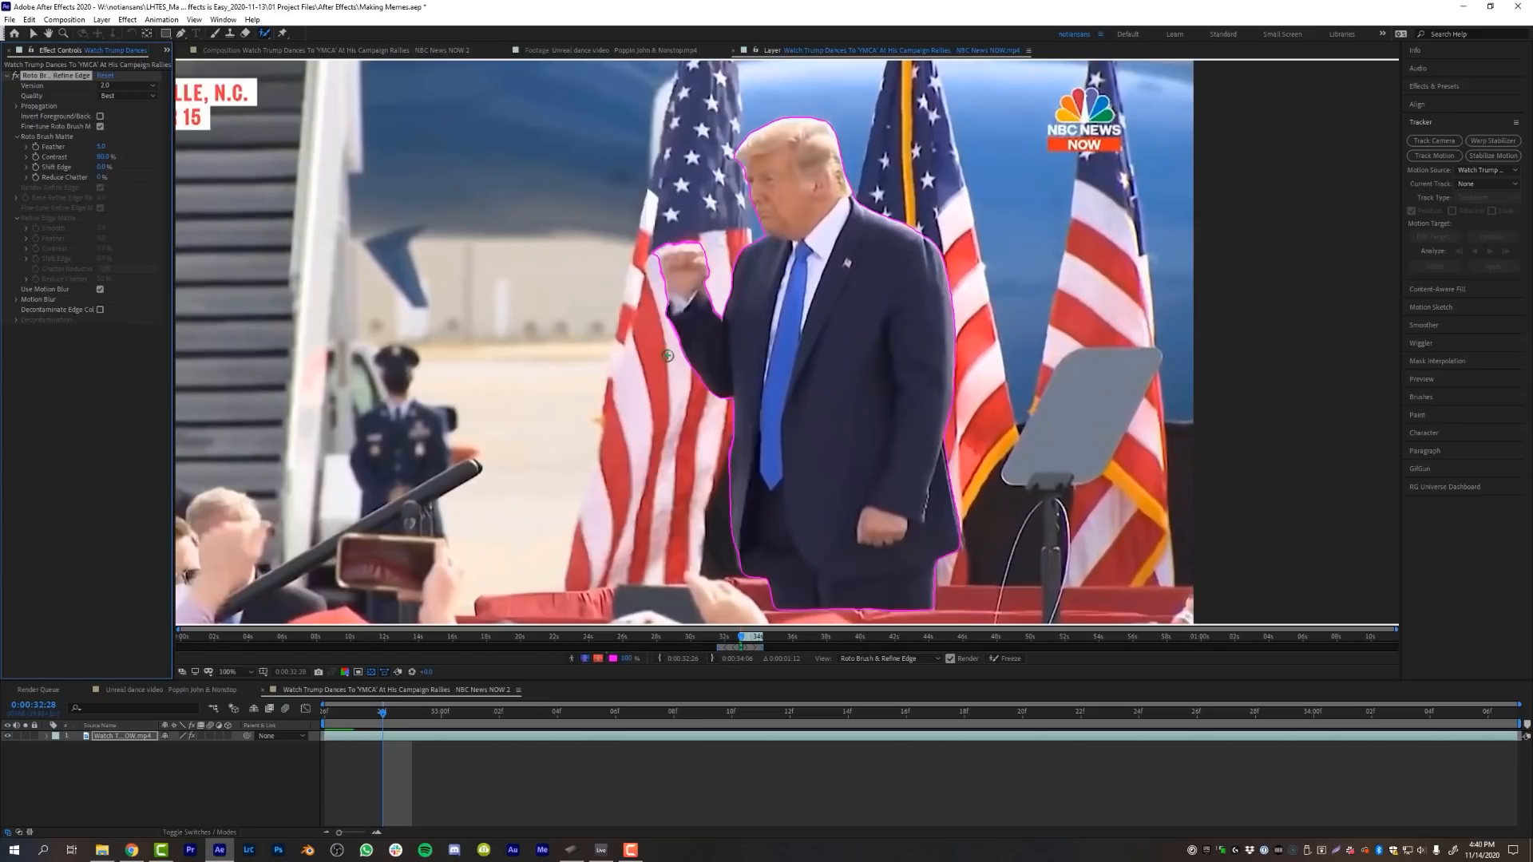
left_click(658, 238)
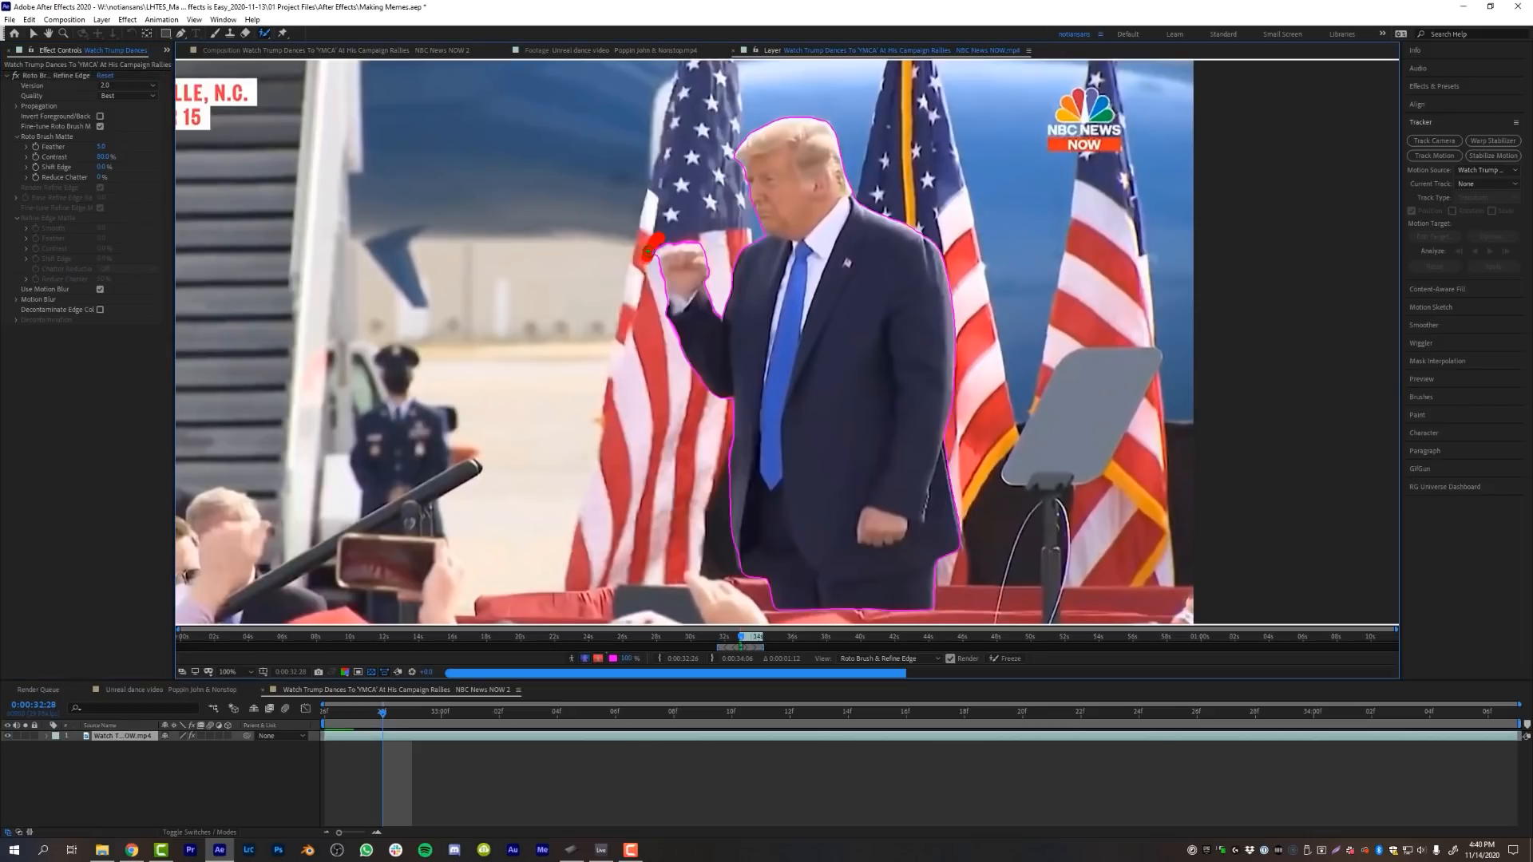
mouse_move(671, 260)
left_mouse_down()
mouse_move(704, 235)
mouse_move(719, 247)
mouse_move(717, 298)
mouse_move(691, 262)
left_mouse_up()
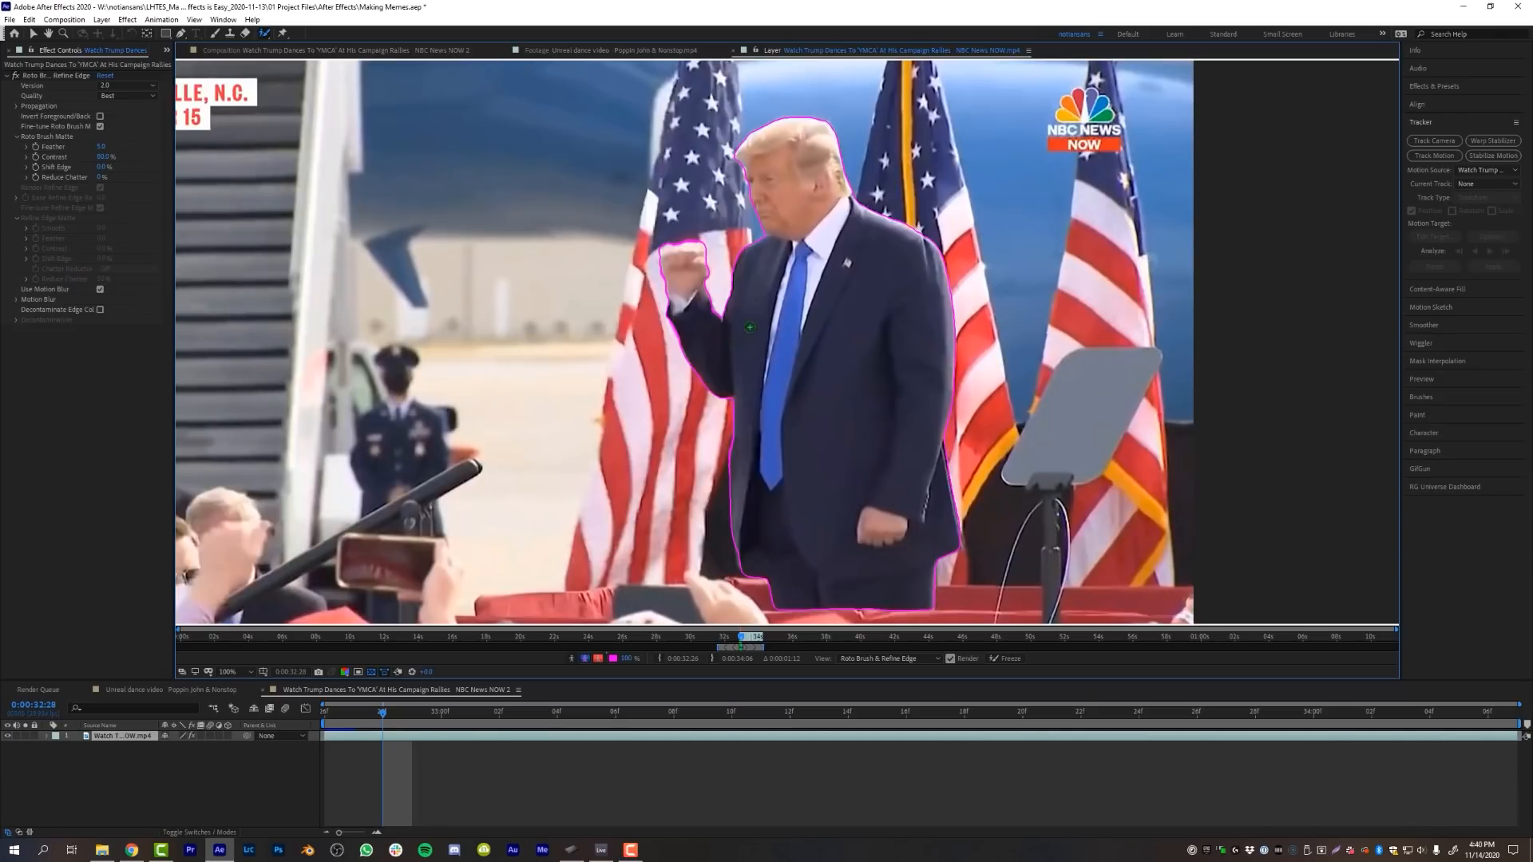
key("Page_Down")
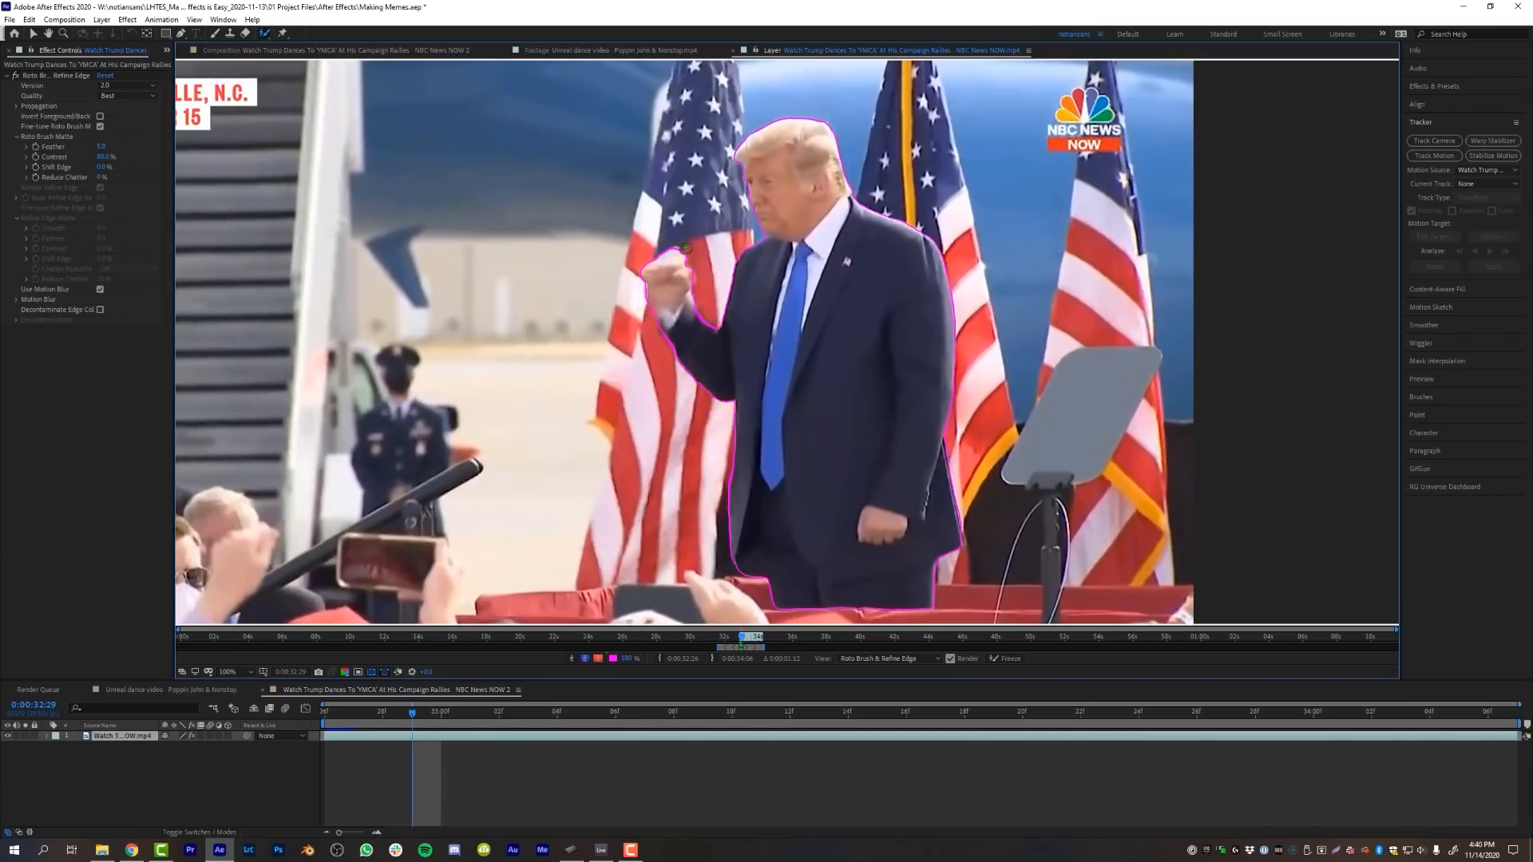
mouse_move(687, 249)
left_mouse_down()
mouse_move(656, 247)
mouse_move(684, 269)
left_mouse_up()
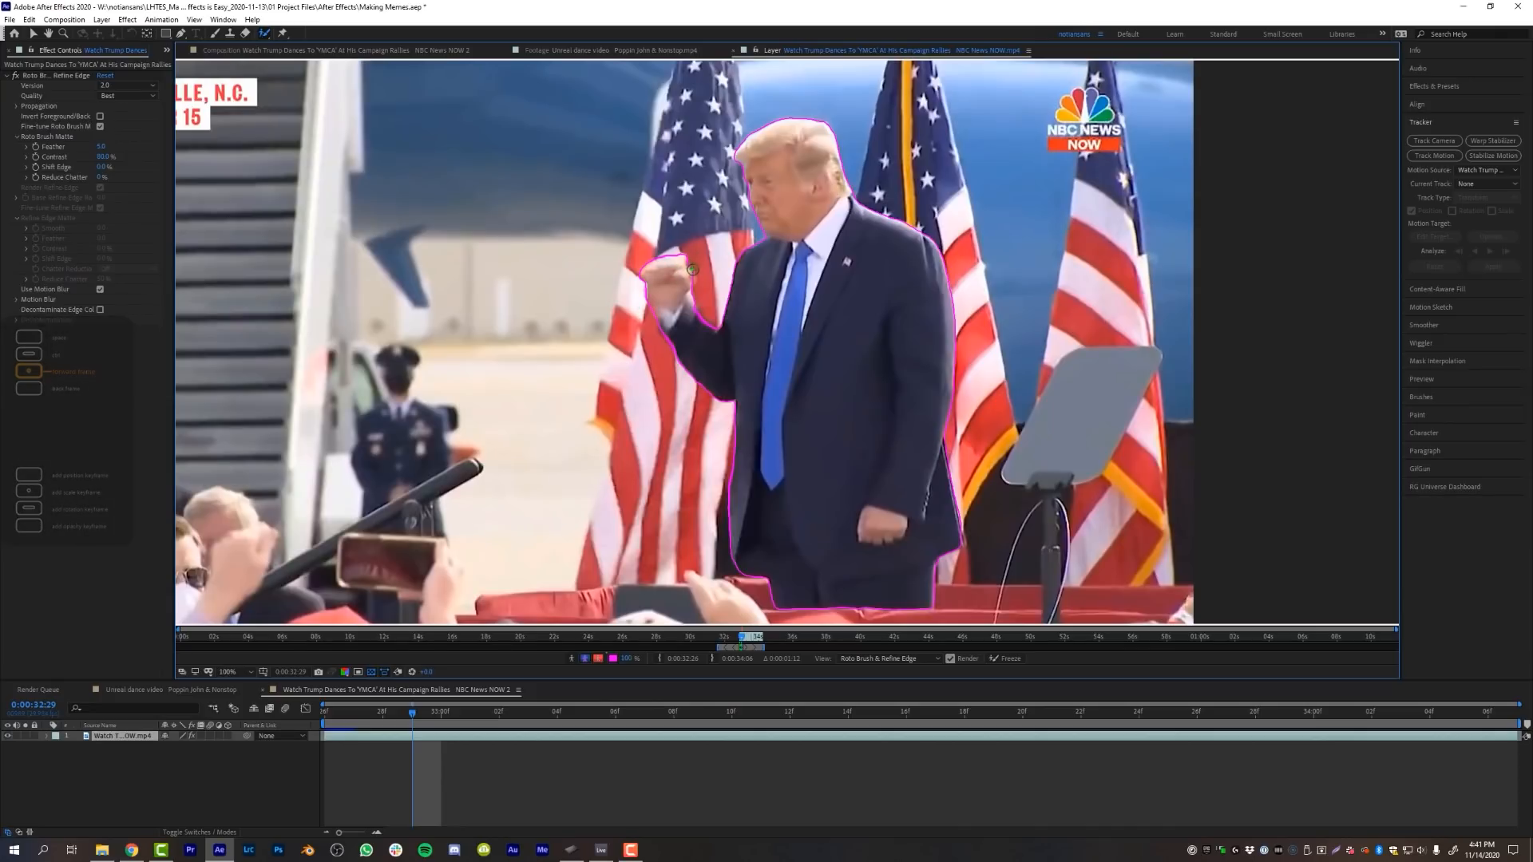
- Step through the remaining frames up to 0:00:34:06, correcting the cutout where the edge drifts, and freeze the Roto Brush propagation
key("Page_Down")
key("Page_Down")
key("Page_Down")
key("Page_Down")
key("Page_Down")
mouse_move(692, 257)
left_mouse_down()
mouse_move(661, 245)
mouse_move(692, 279)
mouse_move(643, 297)
left_mouse_up()
key("Page_Down")
key("Page_Down")
key("Page_Down")
key("Page_Down")
key("Page_Down")
key("Page_Down")
key("Page_Down")
key("Page_Down")
key("Page_Down")
key("Page_Down")
key("Page_Down")
key("Page_Down")
key("Page_Down")
key("Page_Down")
key("Page_Down")
key("Page_Down")
key("Page_Down")
key("Page_Down")
key("Page_Down")
key("Page_Down")
key("Page_Down")
key("Page_Down")
key("Page_Down")
key("Page_Down")
key("Page_Down")
key("Page_Down")
key("Page_Down")
key("Page_Down")
key("Page_Down")
key("Page_Down")
key("Page_Down")
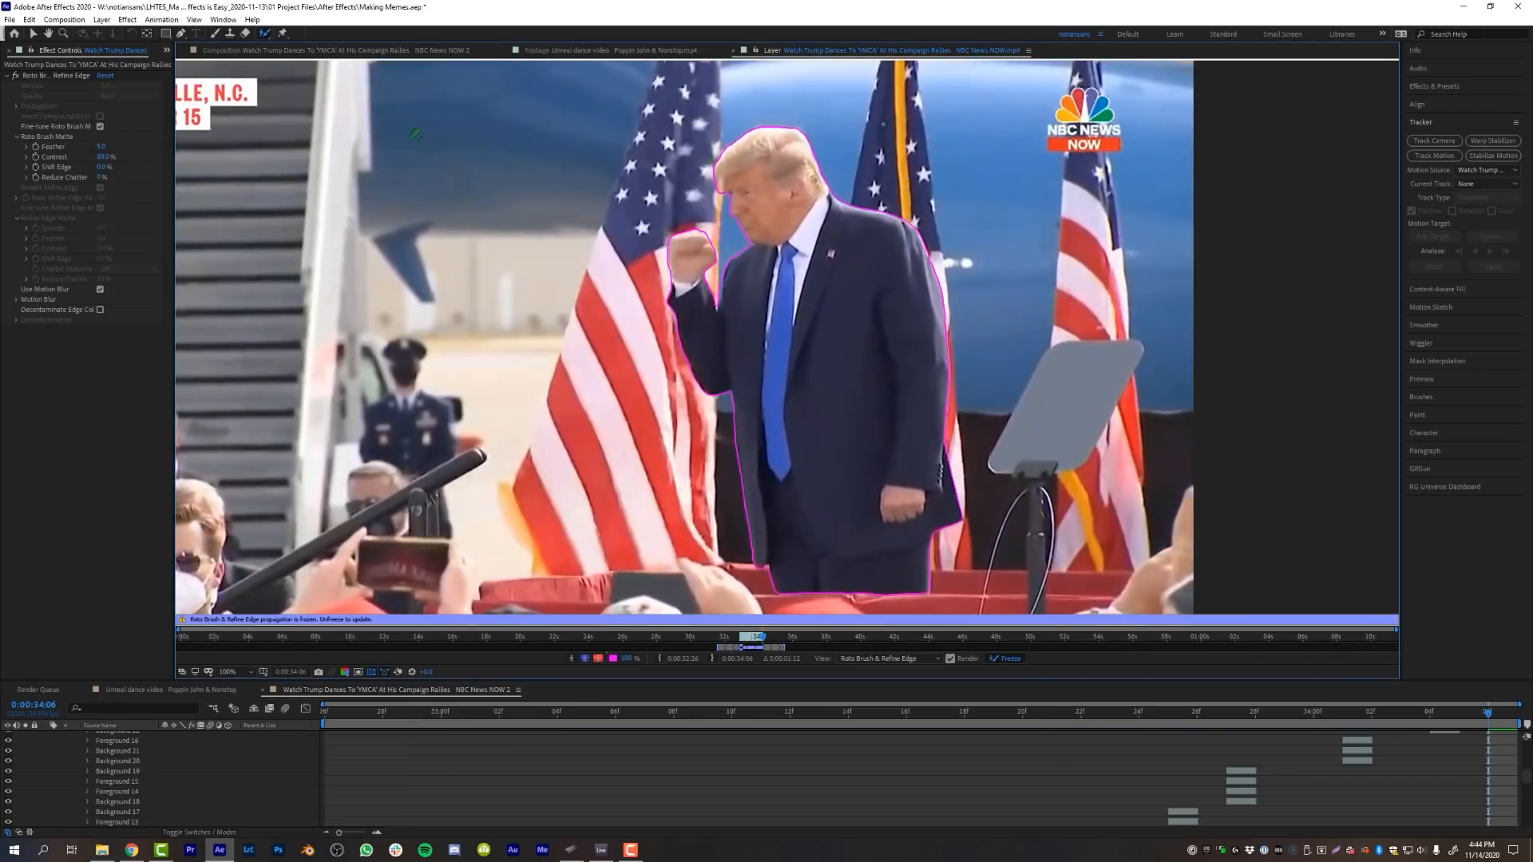
- Return to the composition and refine the cutout's matte with more Feather, Shift Edge at -70% and Reduce Chatter at 67%
left_click(350, 51)
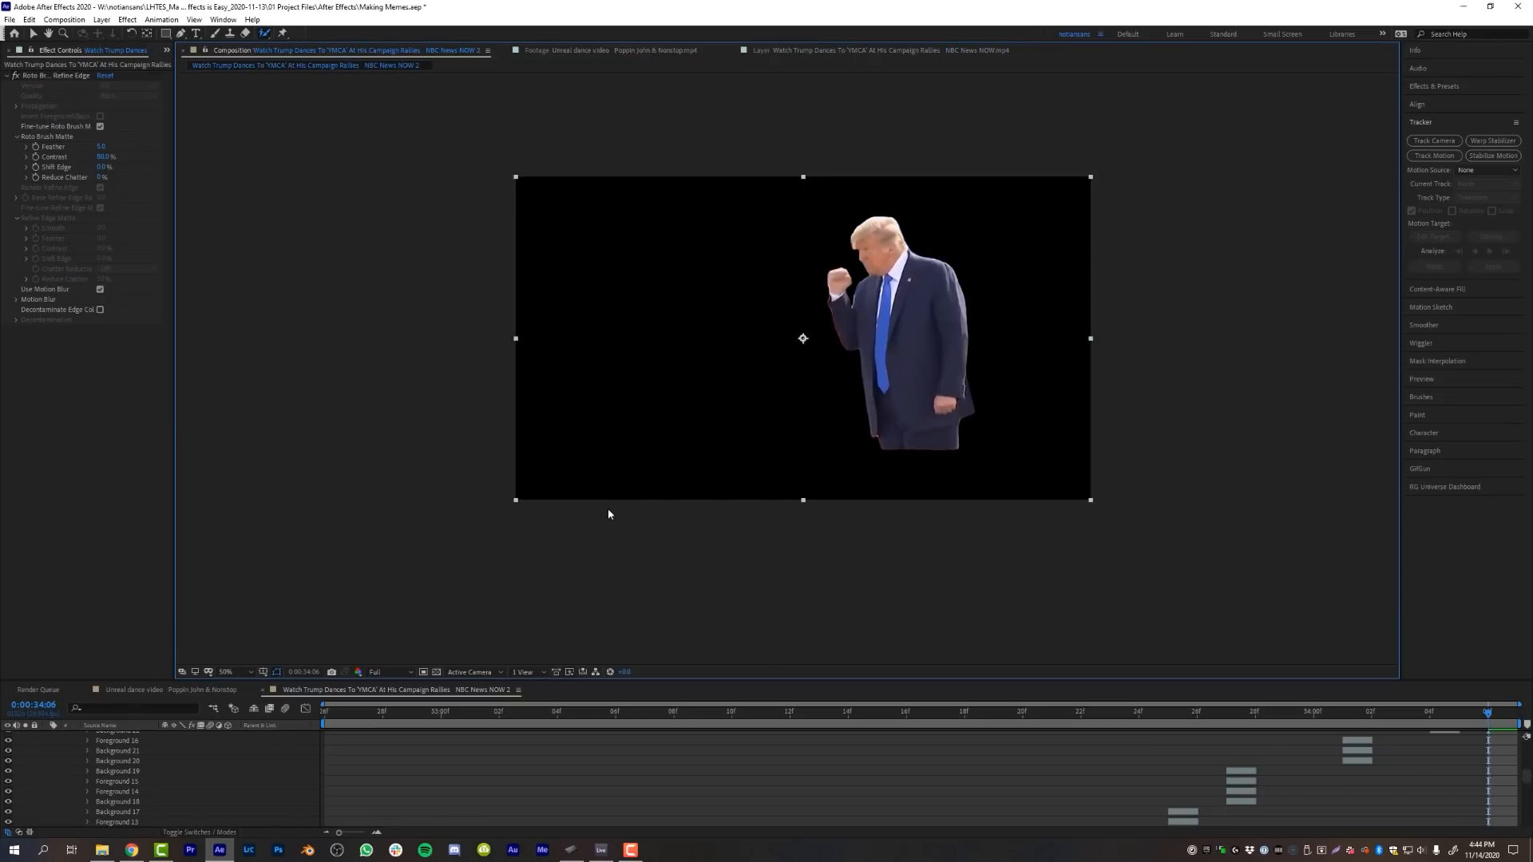
left_click_drag(369, 718, 682, 738)
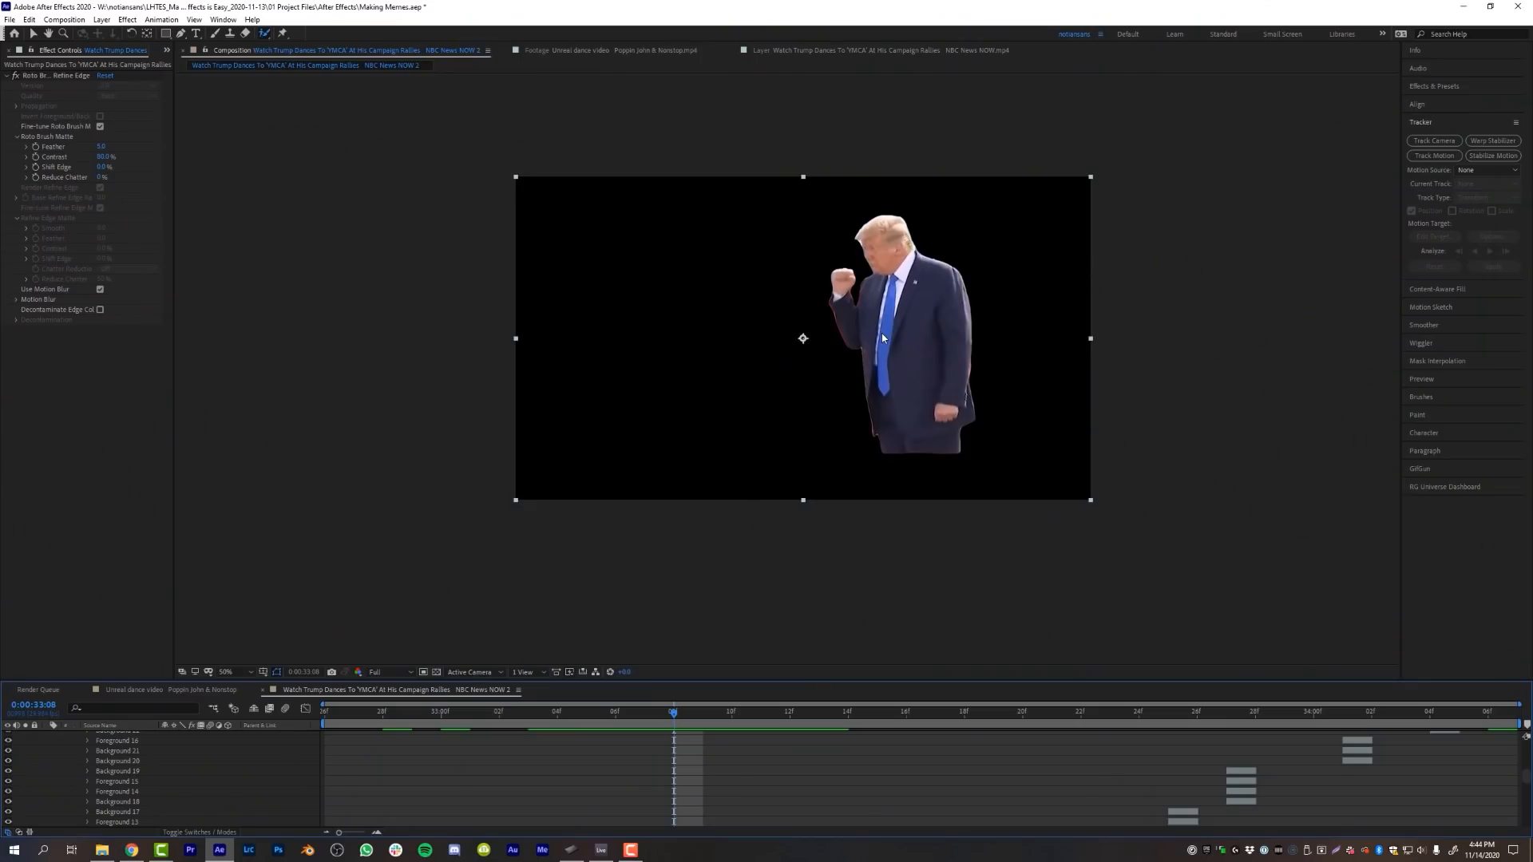
scroll(881, 333, "up", 3)
scroll(881, 338, "down", 3)
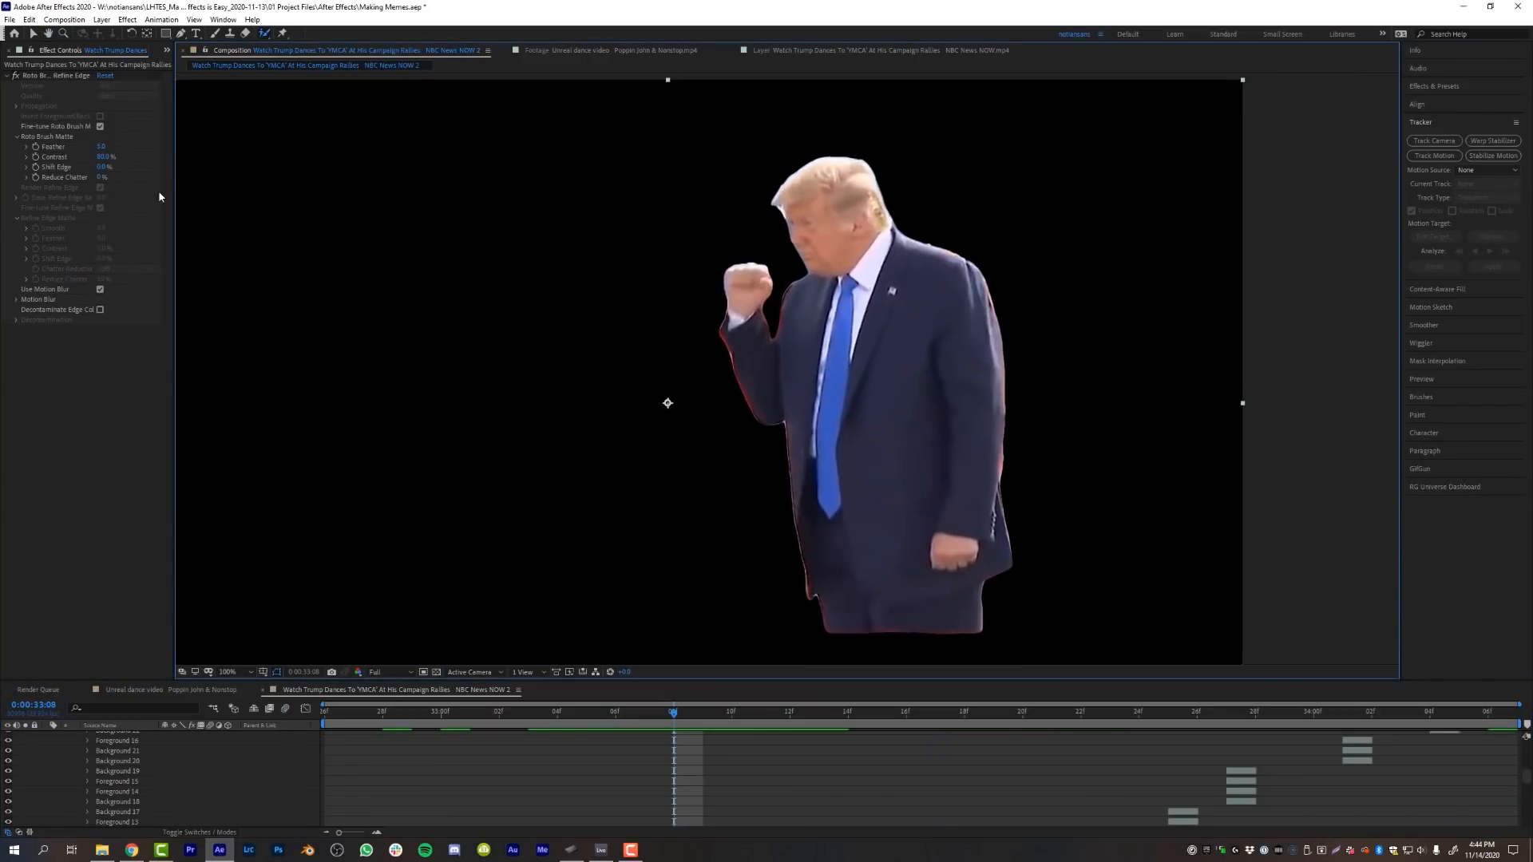
left_click_drag(102, 146, 121, 144)
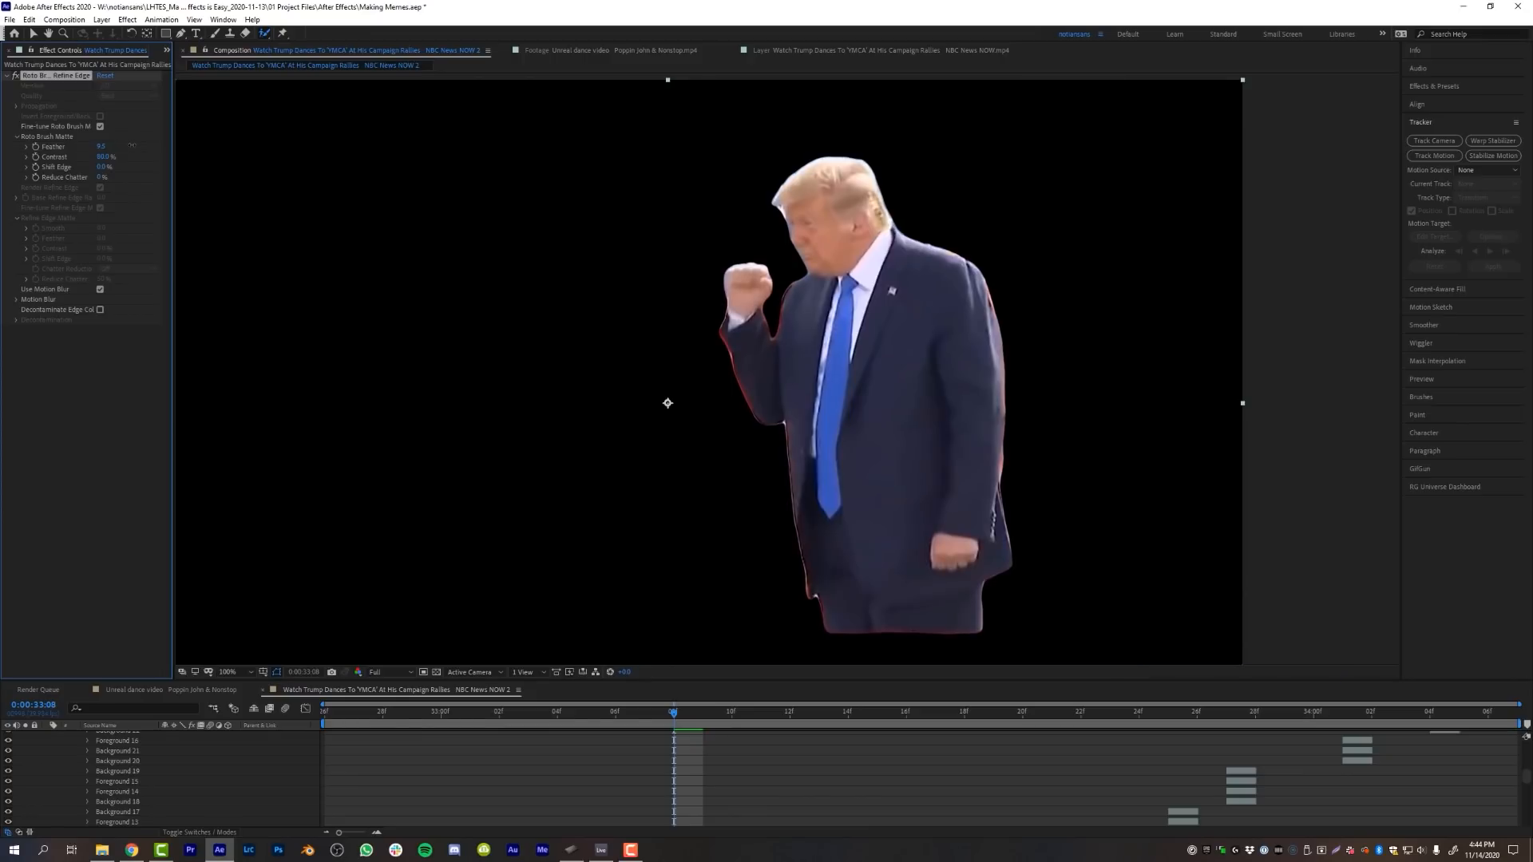
left_click_drag(88, 167, 69, 172)
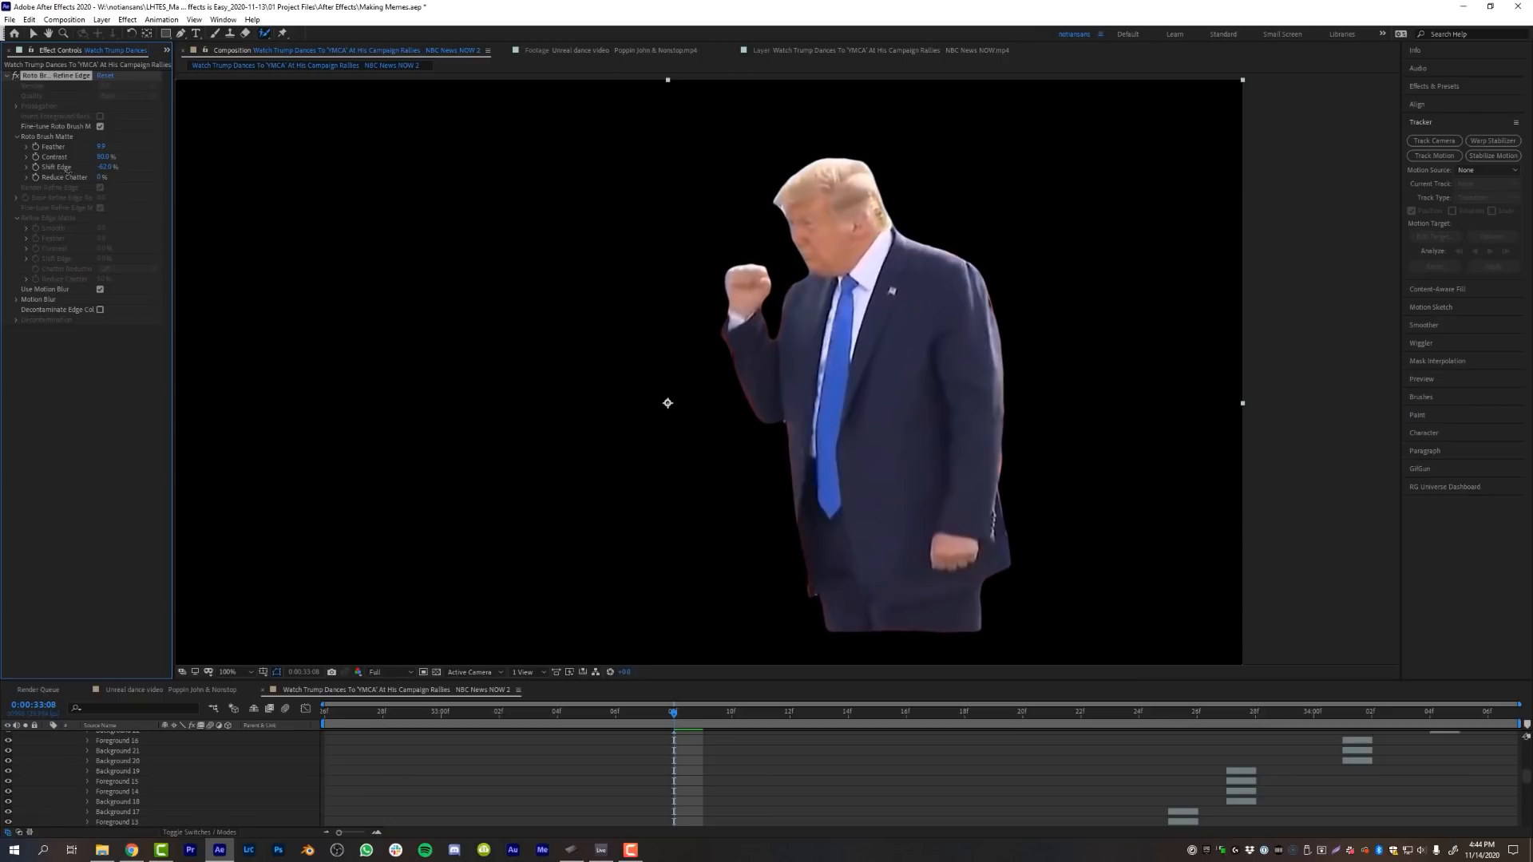
left_click_drag(64, 169, 66, 171)
left_click_drag(102, 176, 137, 177)
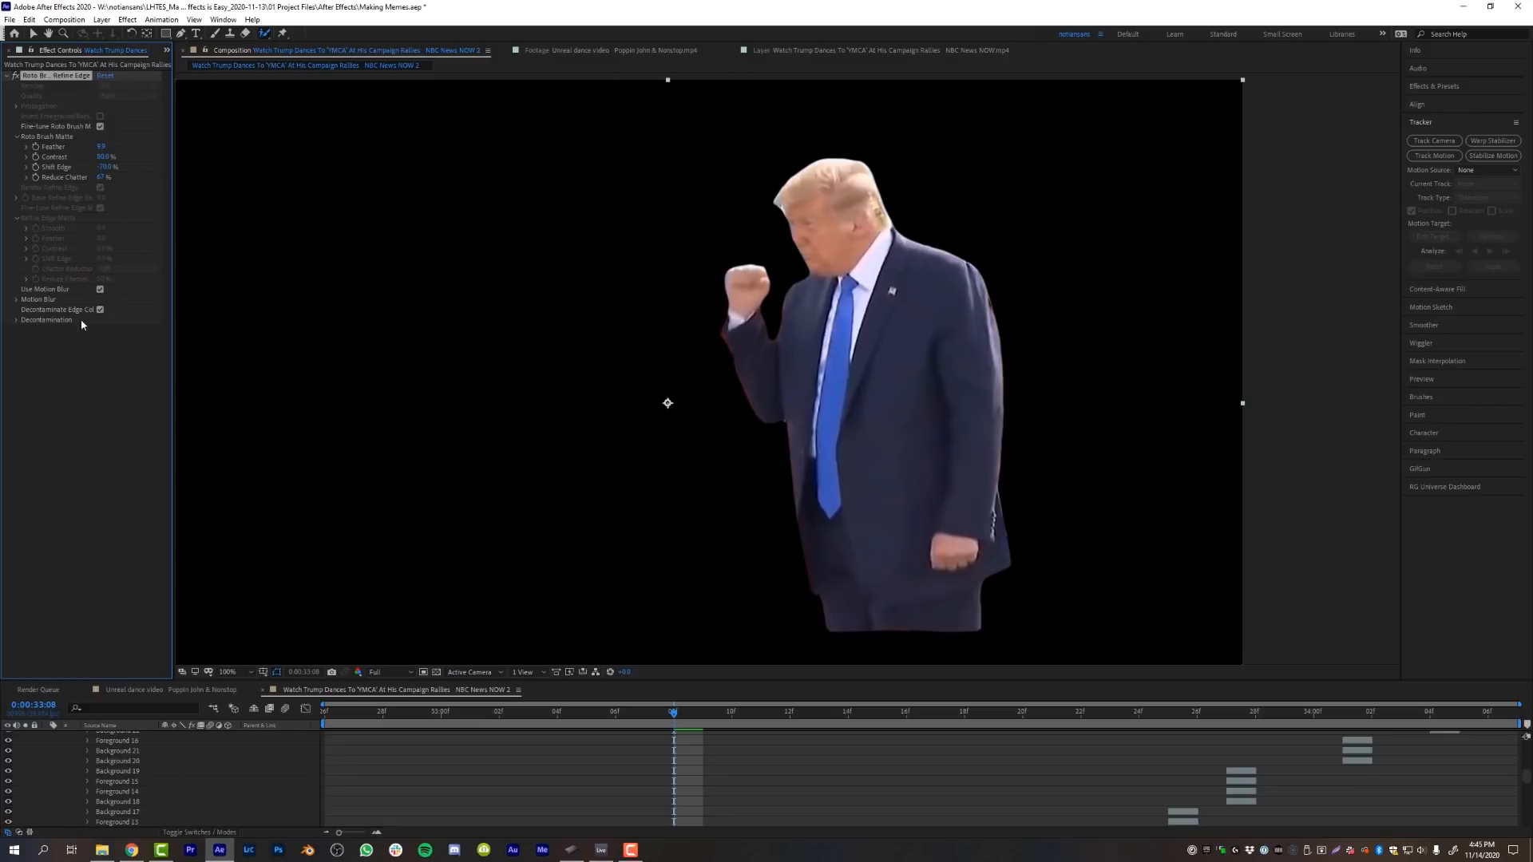
- Decontaminate the cutout's edge colors, adjusting Increase Radius against the decontamination map and hiding the map when done
left_click(19, 320)
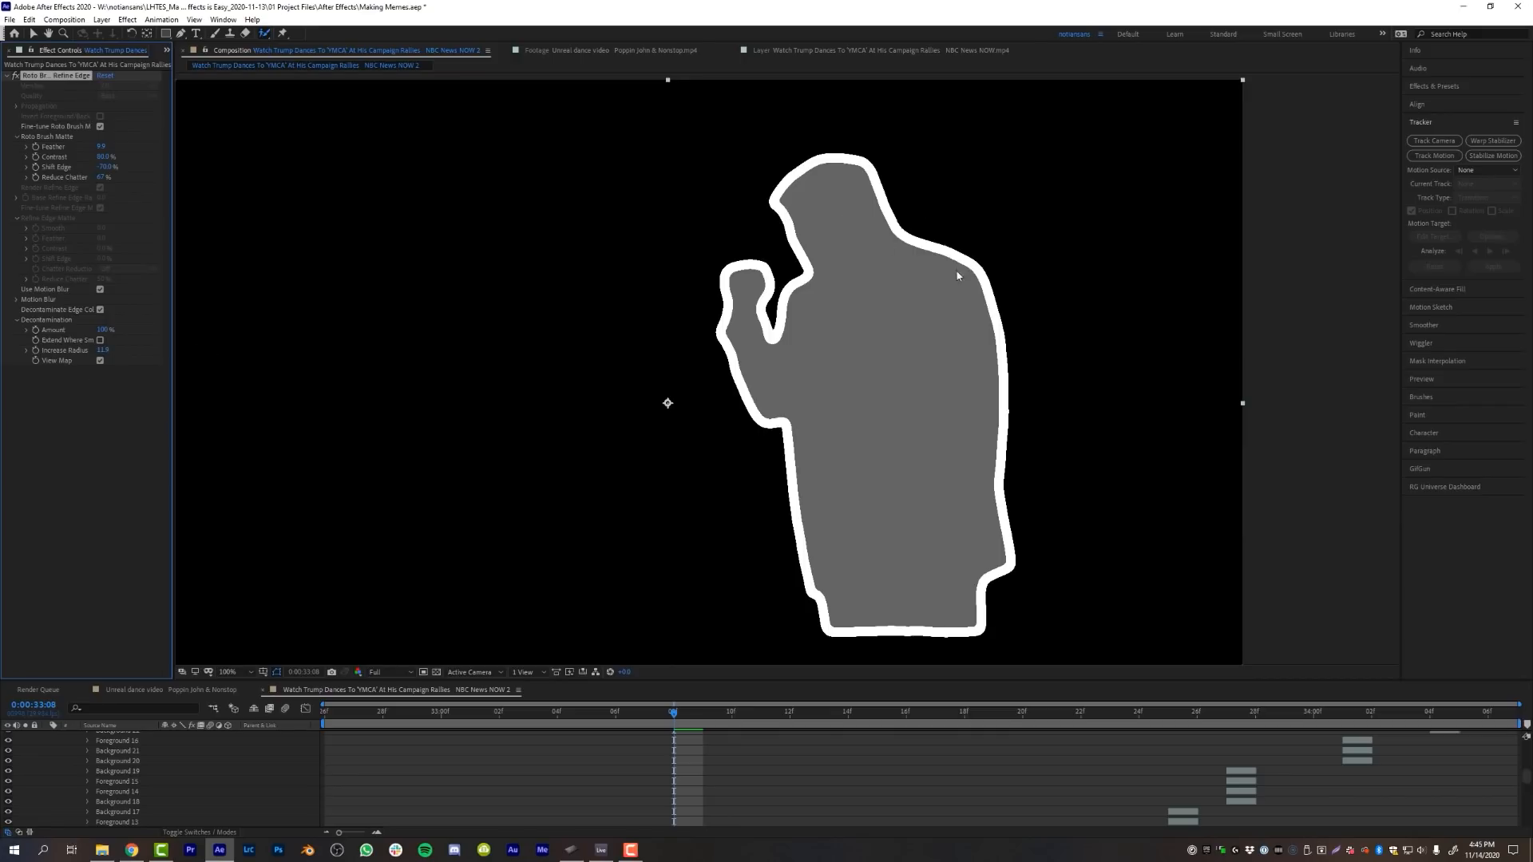
left_click_drag(90, 352, 41, 360)
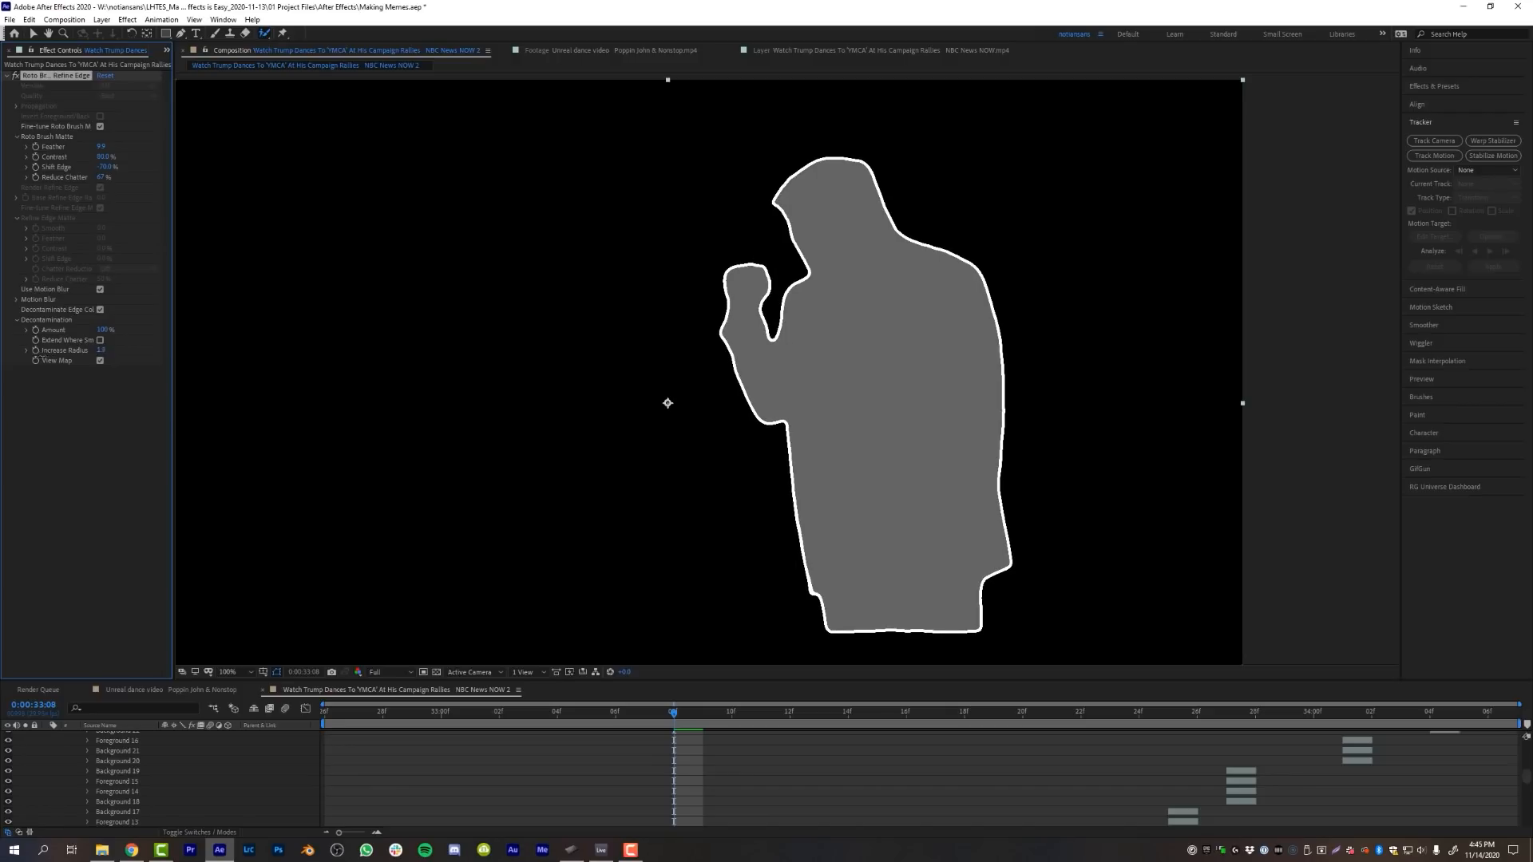
left_click_drag(41, 360, 64, 356)
left_click(100, 360)
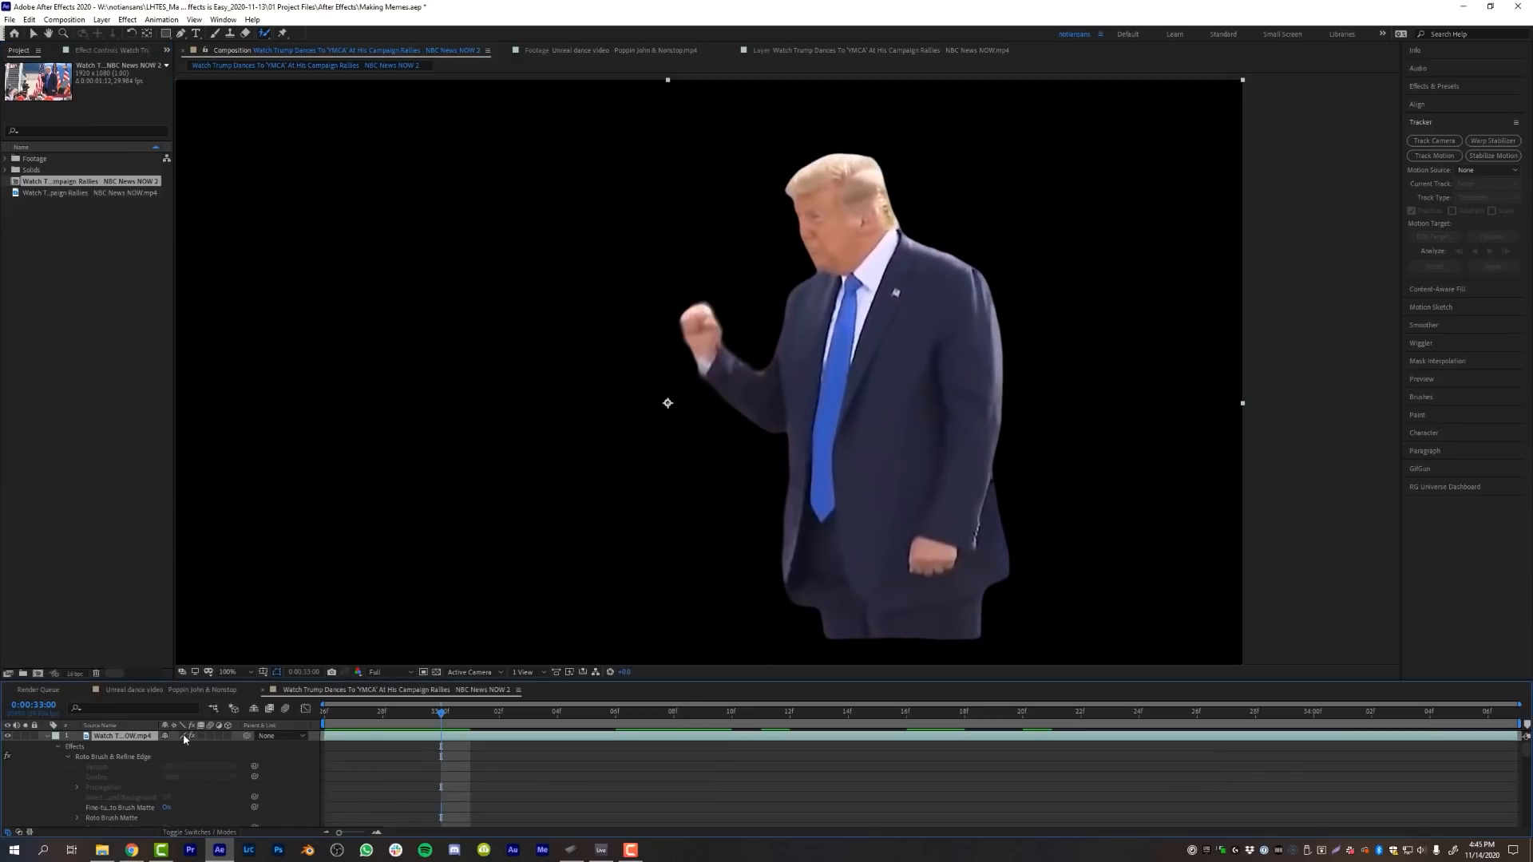
- Scale the cutout layer to 115% and move the man to the middle of the frame with his legs meeting its lower edge
mouse_move(180, 747)
left_mouse_down()
mouse_move(210, 746)
mouse_move(180, 735)
left_mouse_up()
left_click(636, 526)
scroll(636, 527, "down", 1)
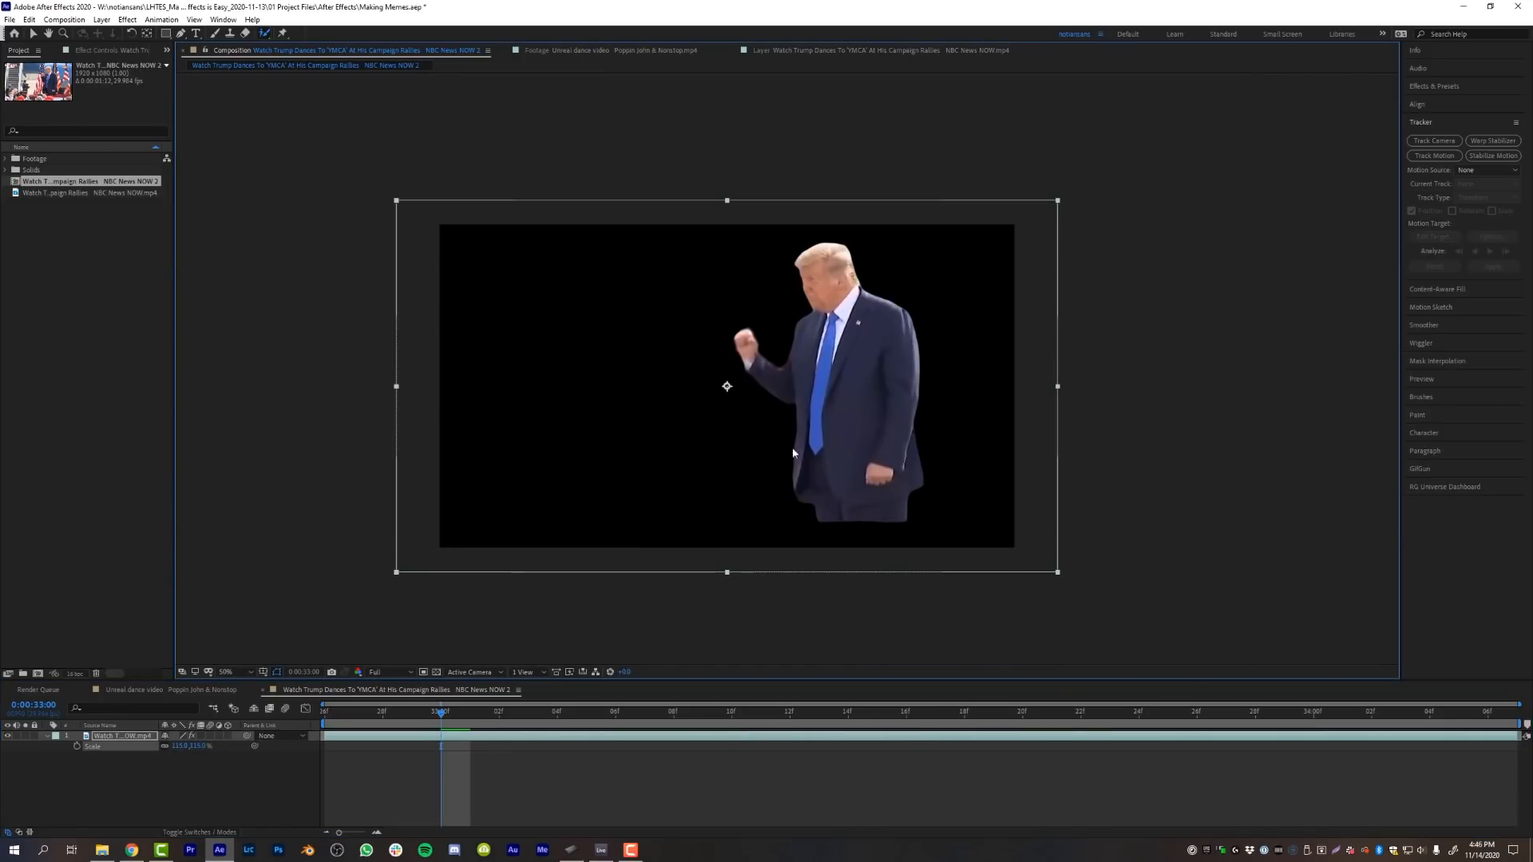
left_click_drag(856, 424, 780, 454)
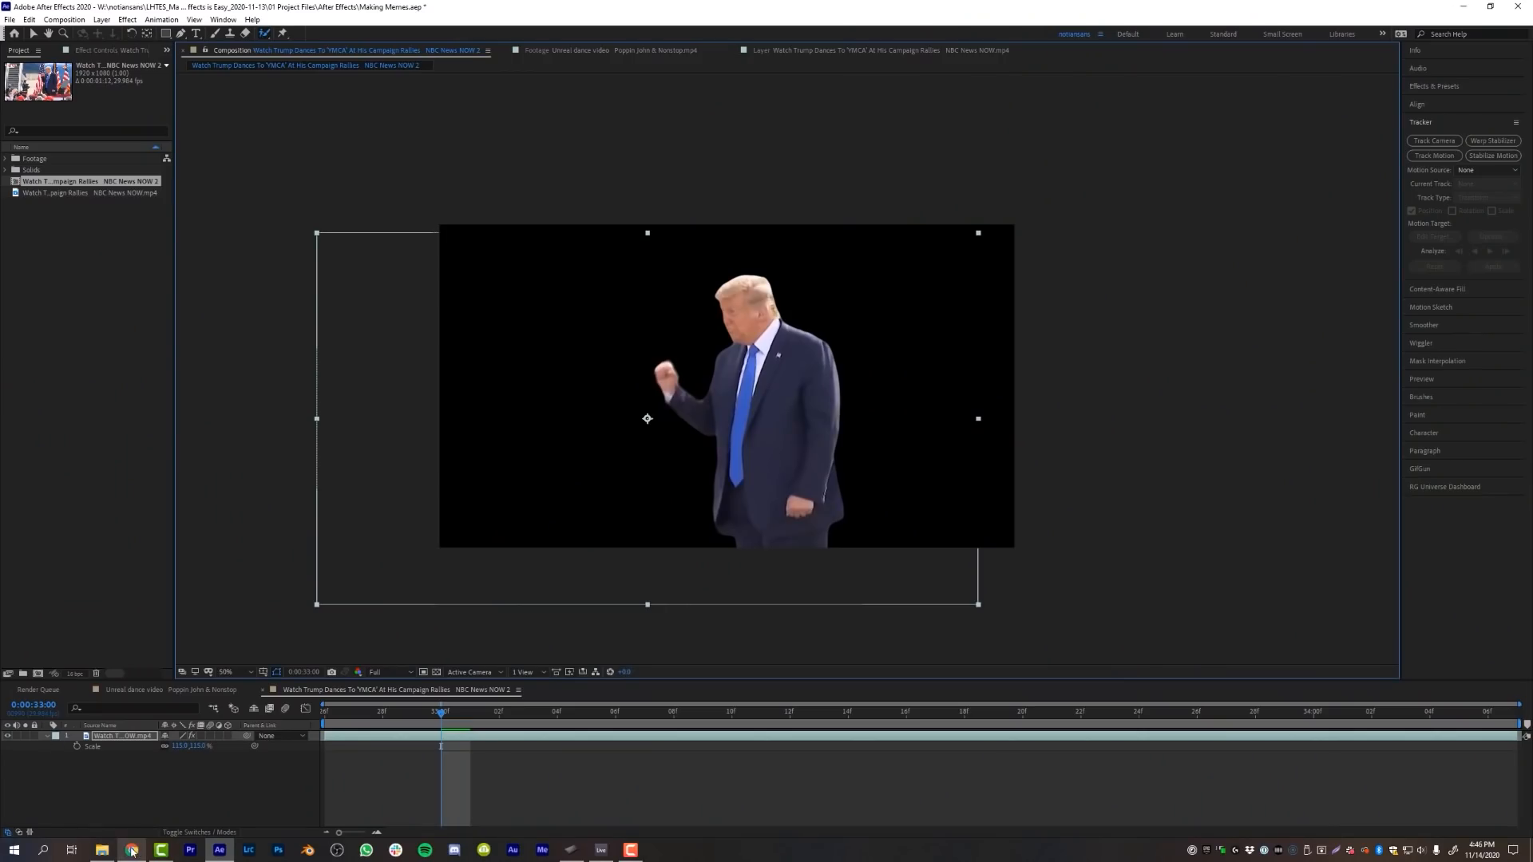
- Switch to Chrome, search Envato Elements for "hallway" and download the nursing home hallway photo
left_click(131, 851)
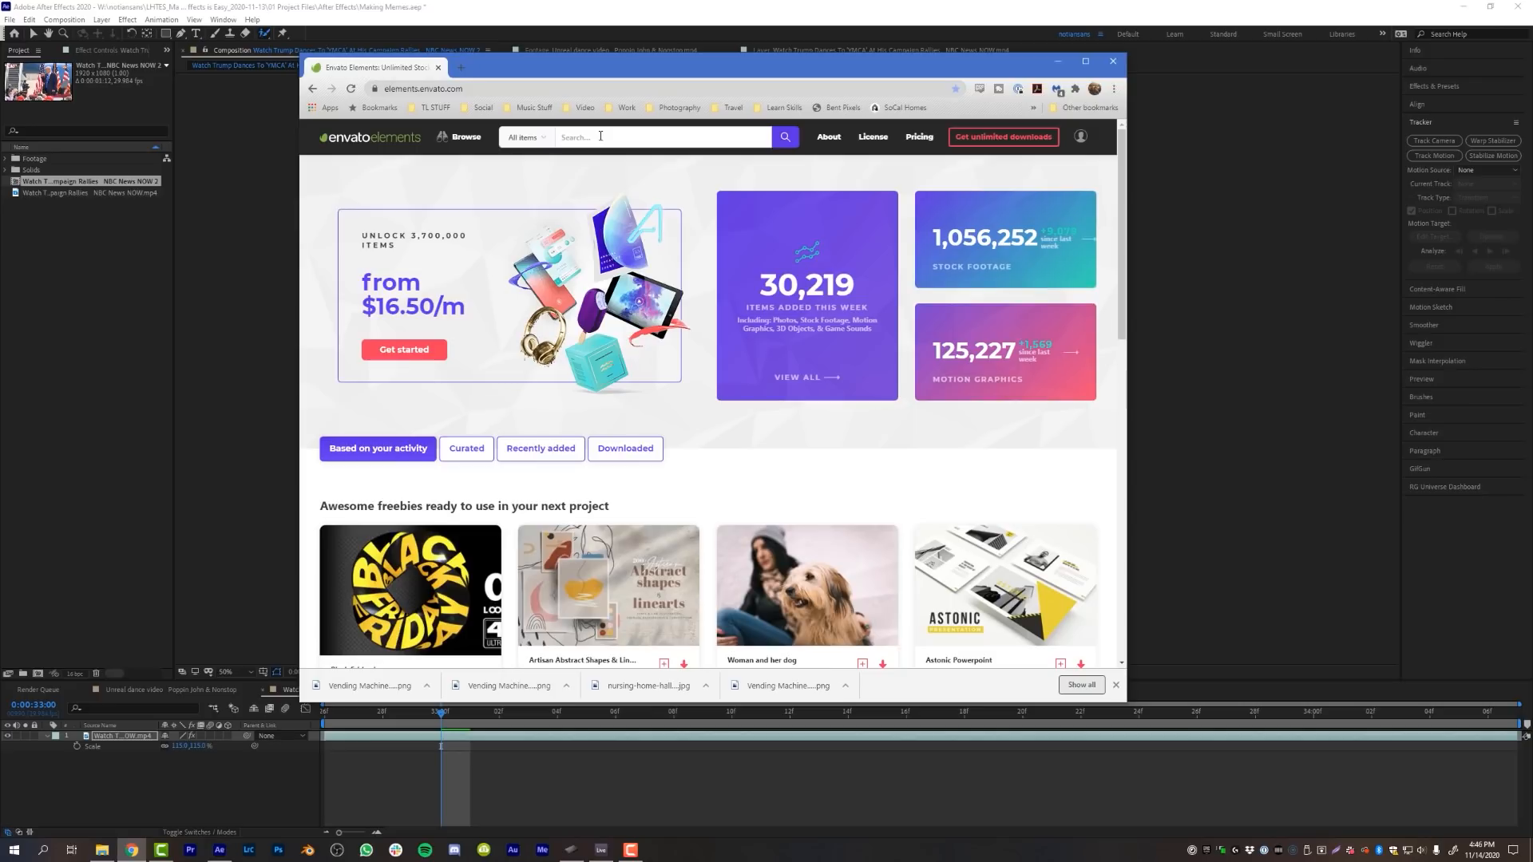
key("Return")
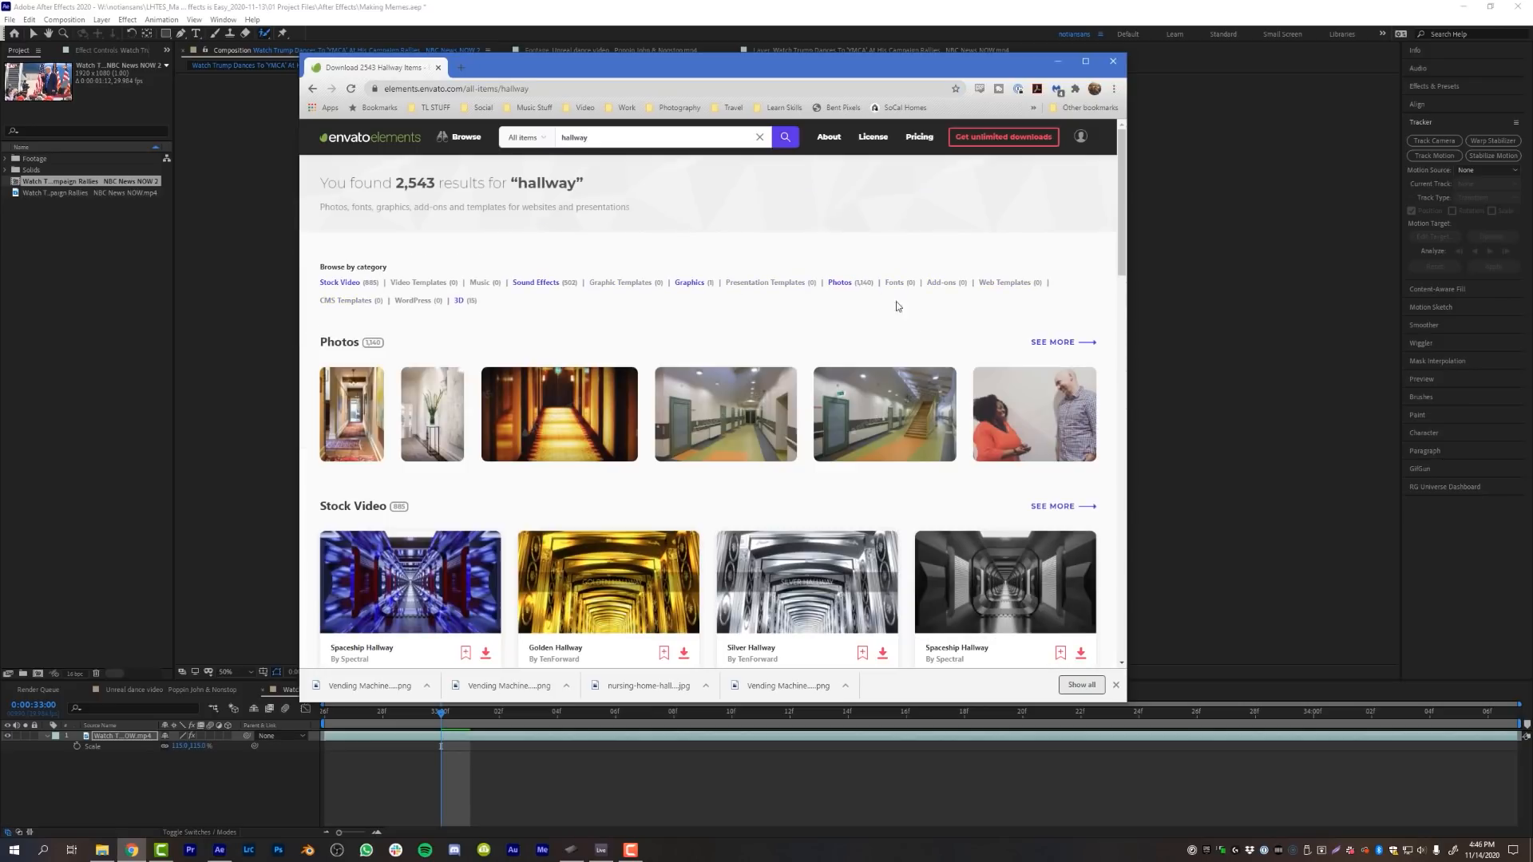
left_click(755, 445)
left_click(606, 333)
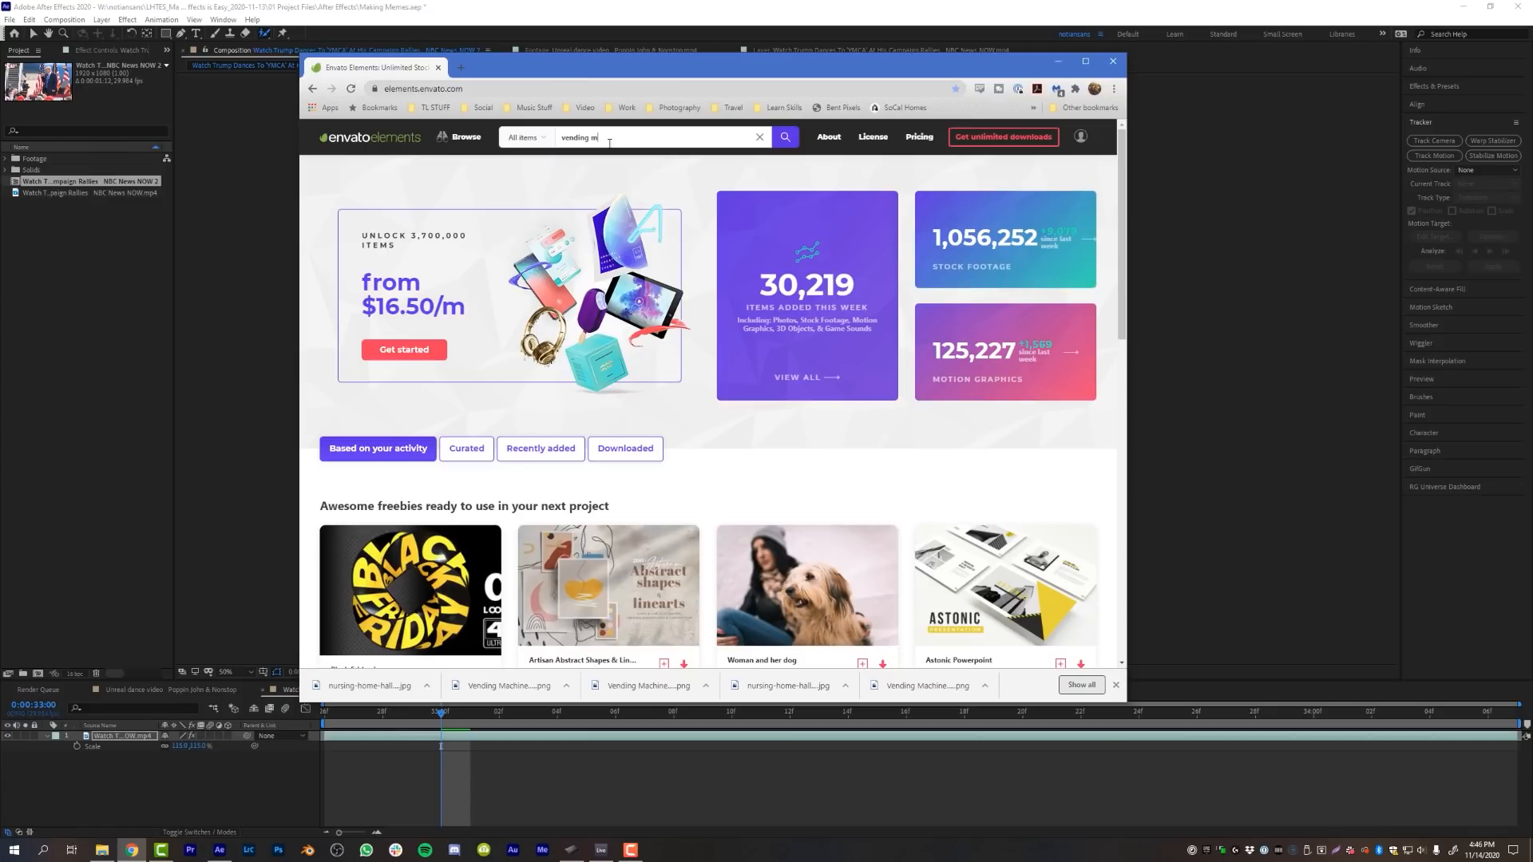
- Search Envato Elements for "vending machine" and open the 360 render of the black 3D vending machine with shelves
type("ne")
key("Return")
scroll(703, 352, "down", 3)
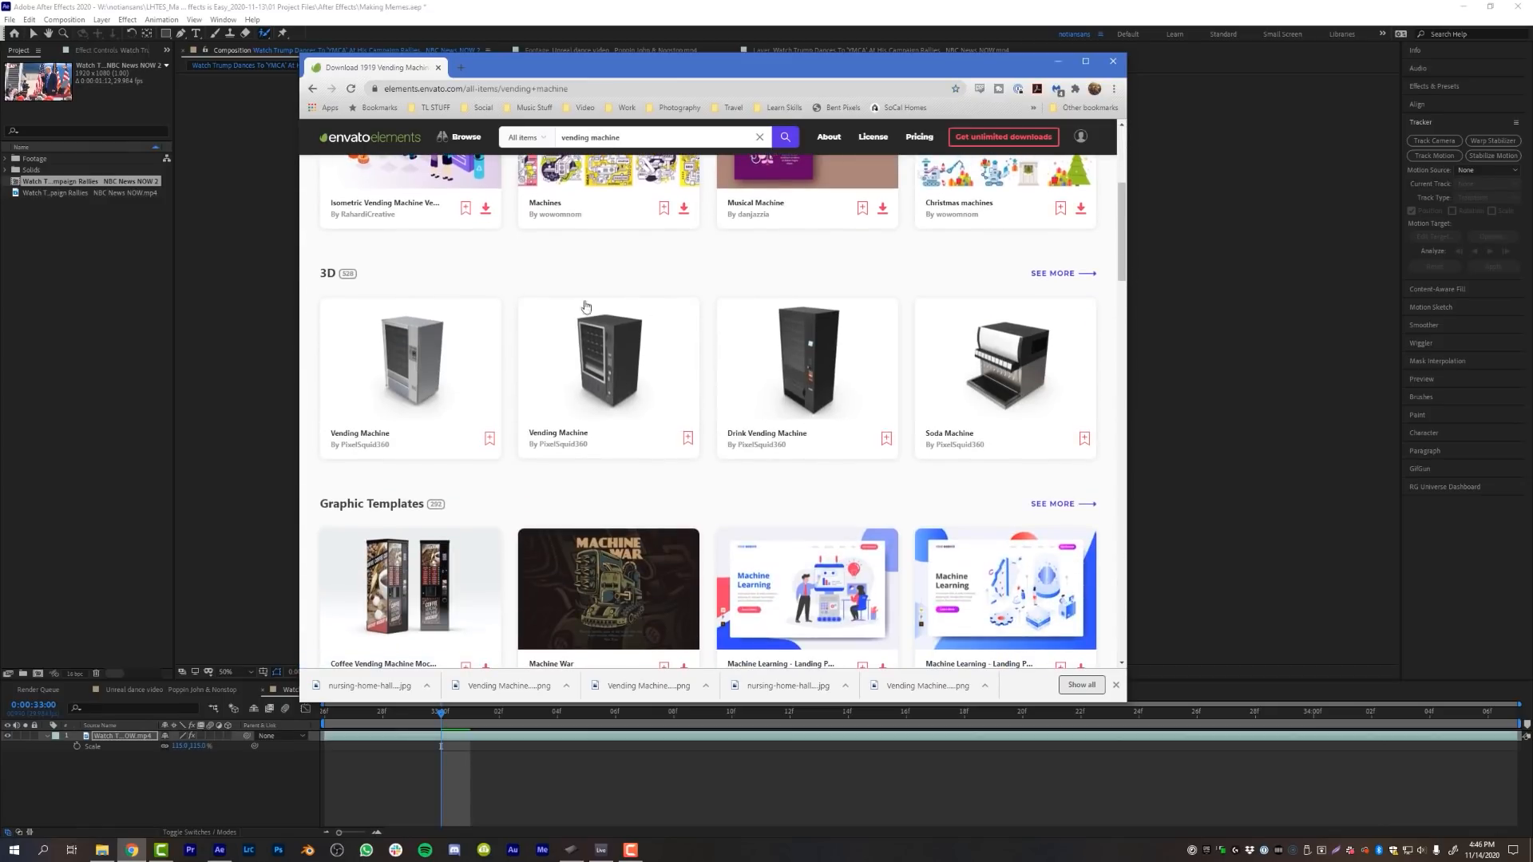
left_click(622, 353)
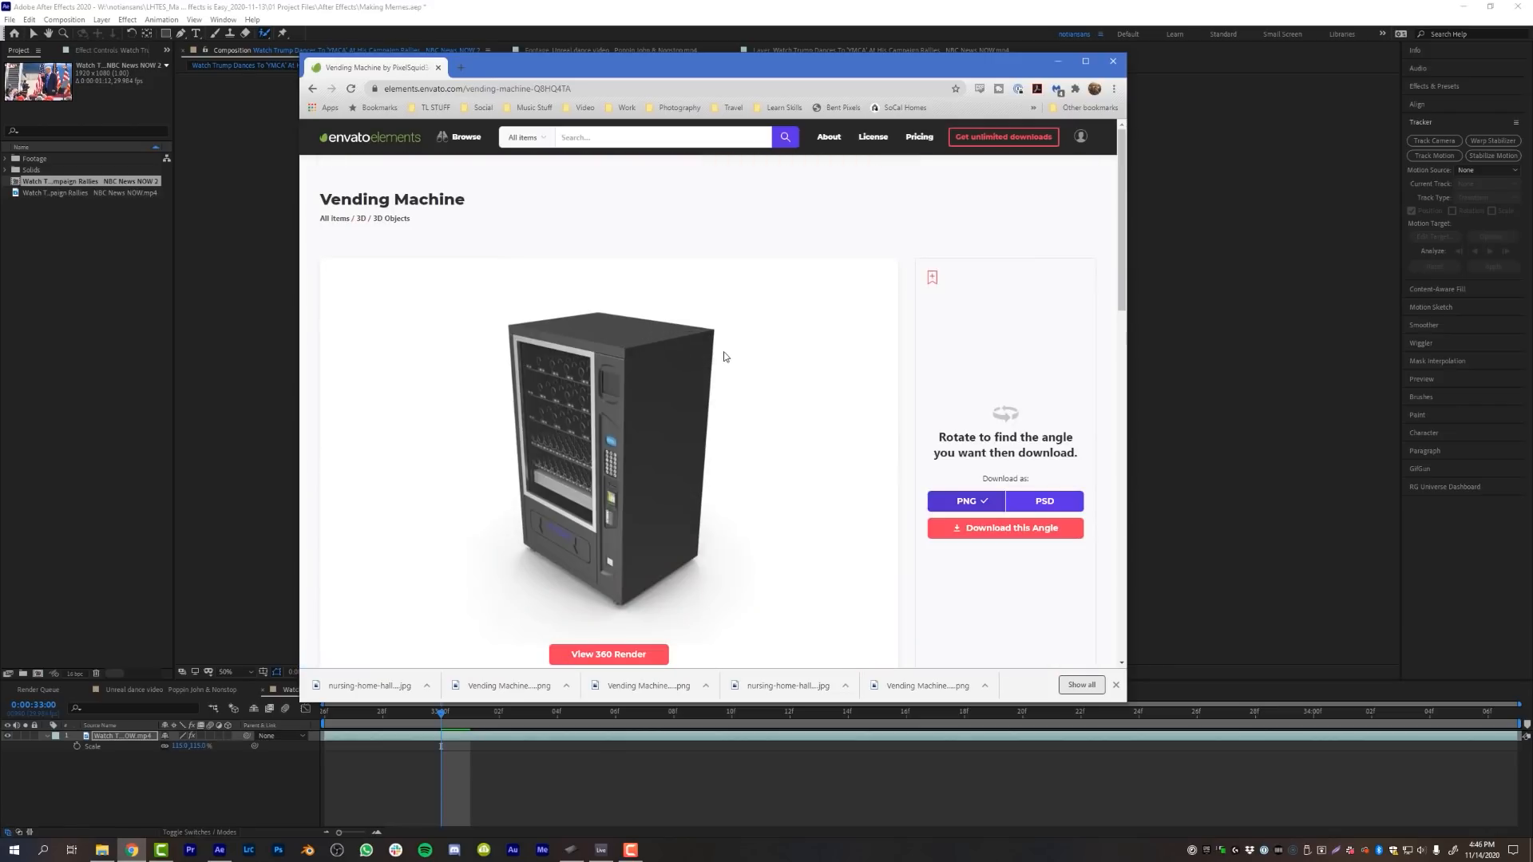
left_click(600, 592)
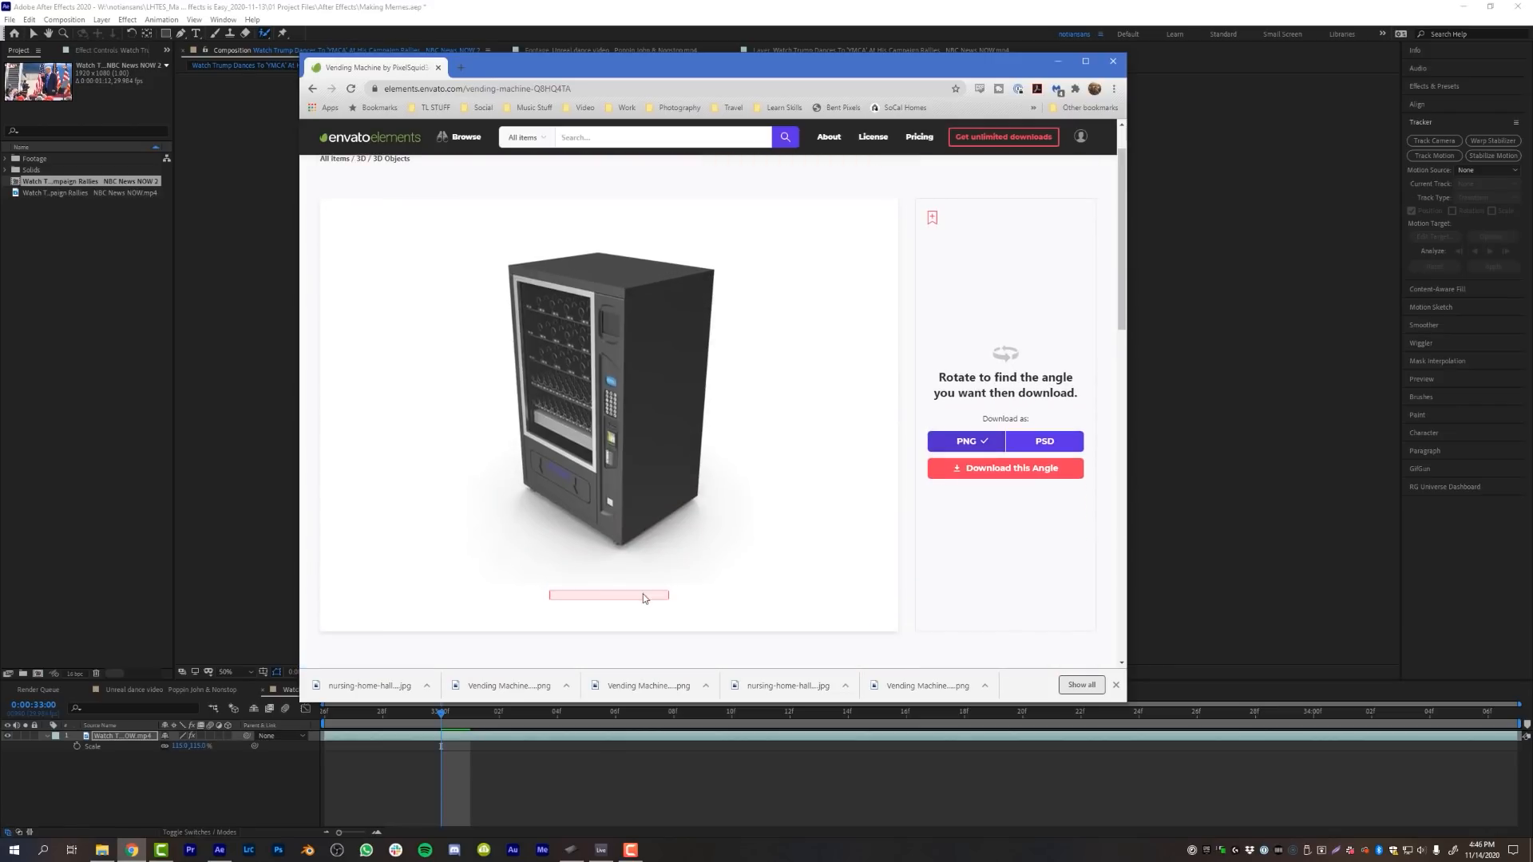
- Rotate the vending machine so its front faces the man, and download that angle as PNG under the Learn How To Edit Stuff project
left_click_drag(745, 71, 471, 87)
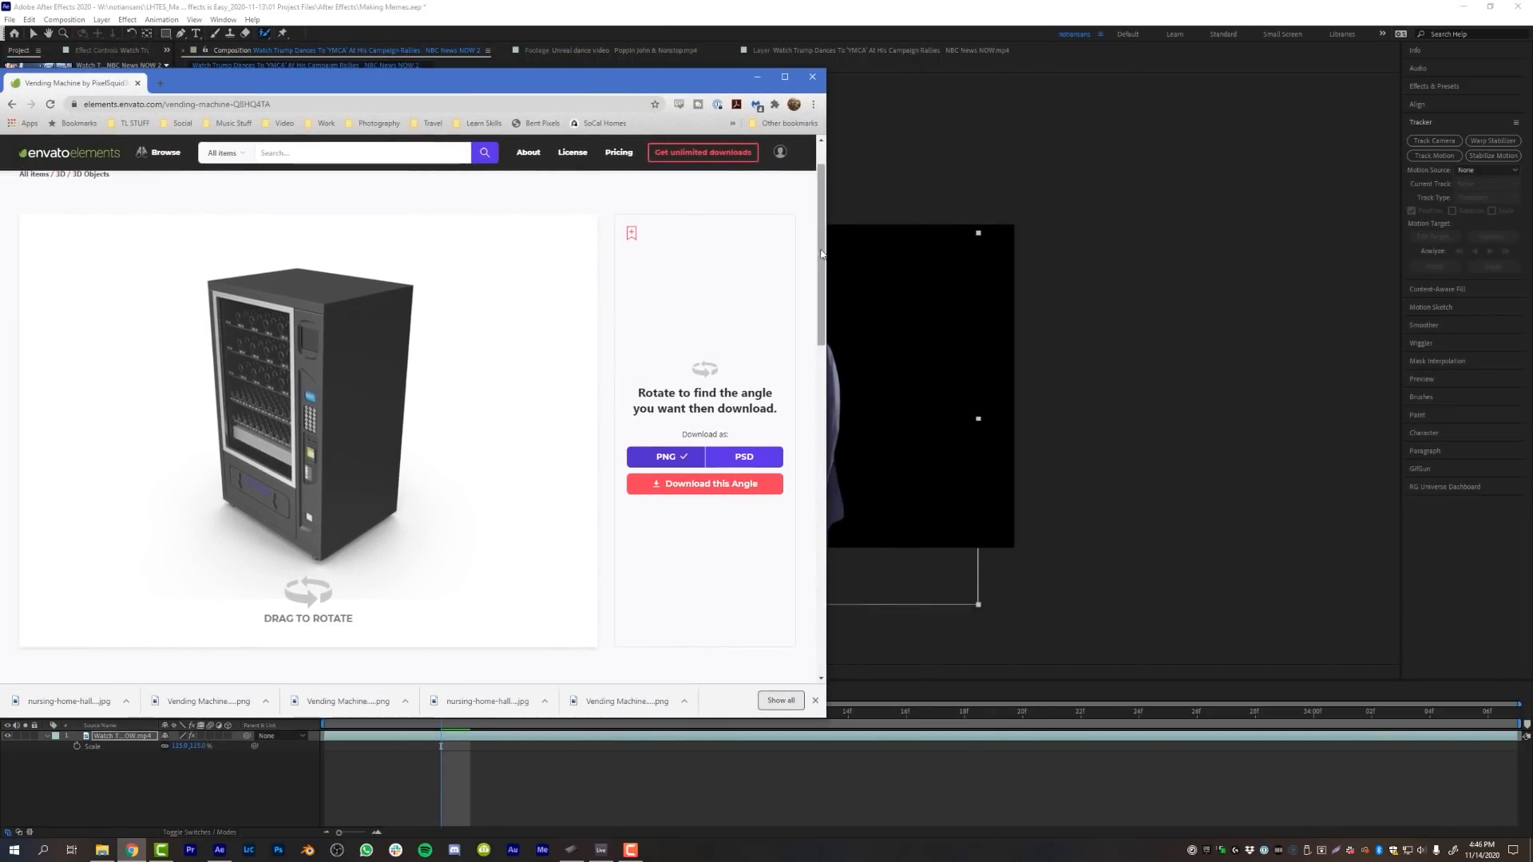
left_click_drag(826, 260, 574, 260)
mouse_move(404, 74)
left_mouse_down()
mouse_move(438, 75)
mouse_move(404, 74)
left_mouse_up()
left_click_drag(299, 393, 327, 386)
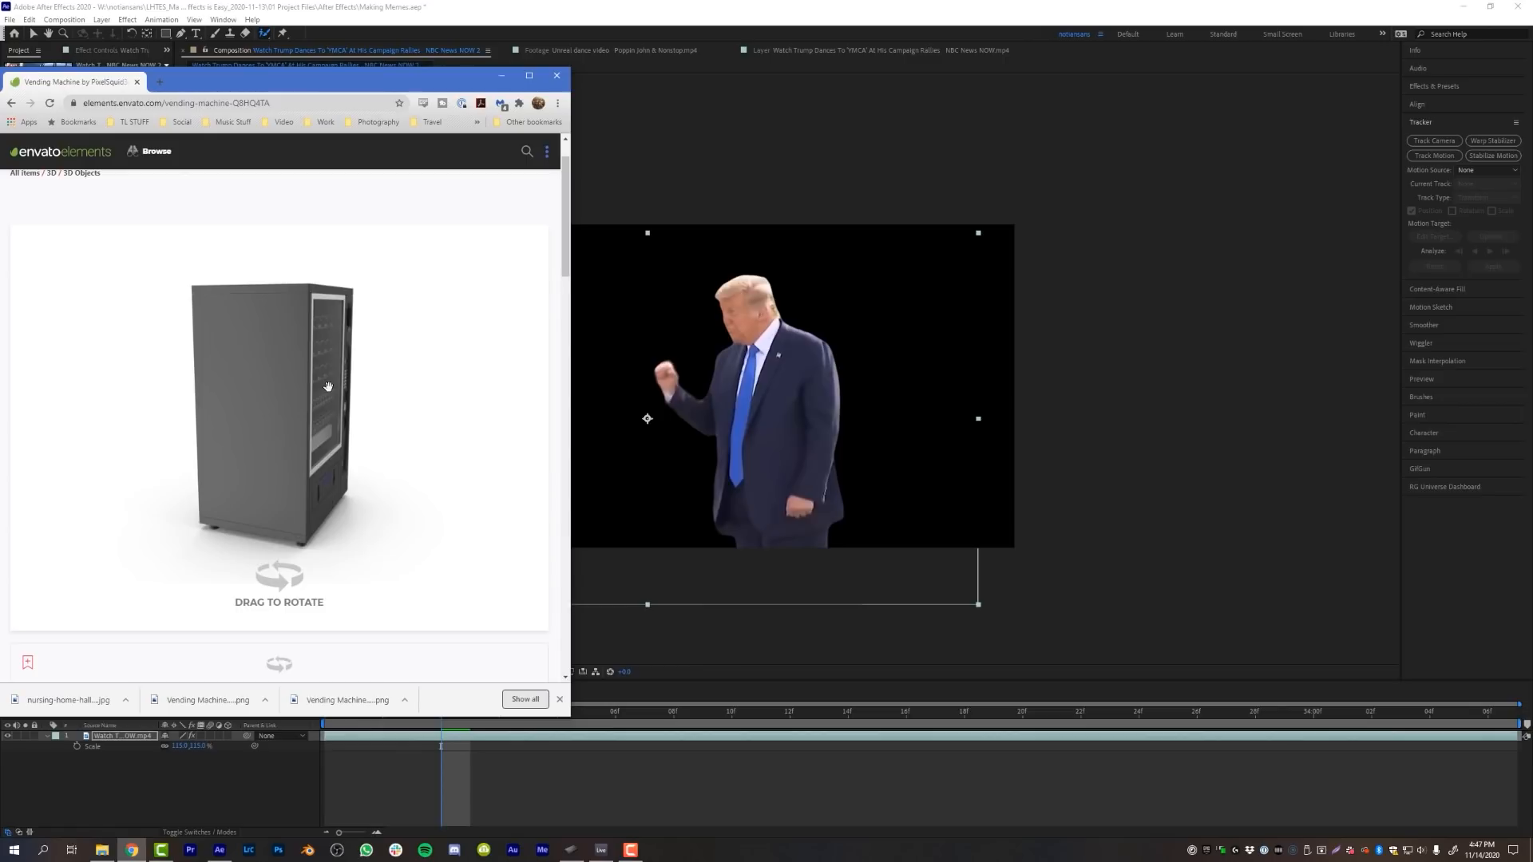
left_click_drag(403, 68, 626, 59)
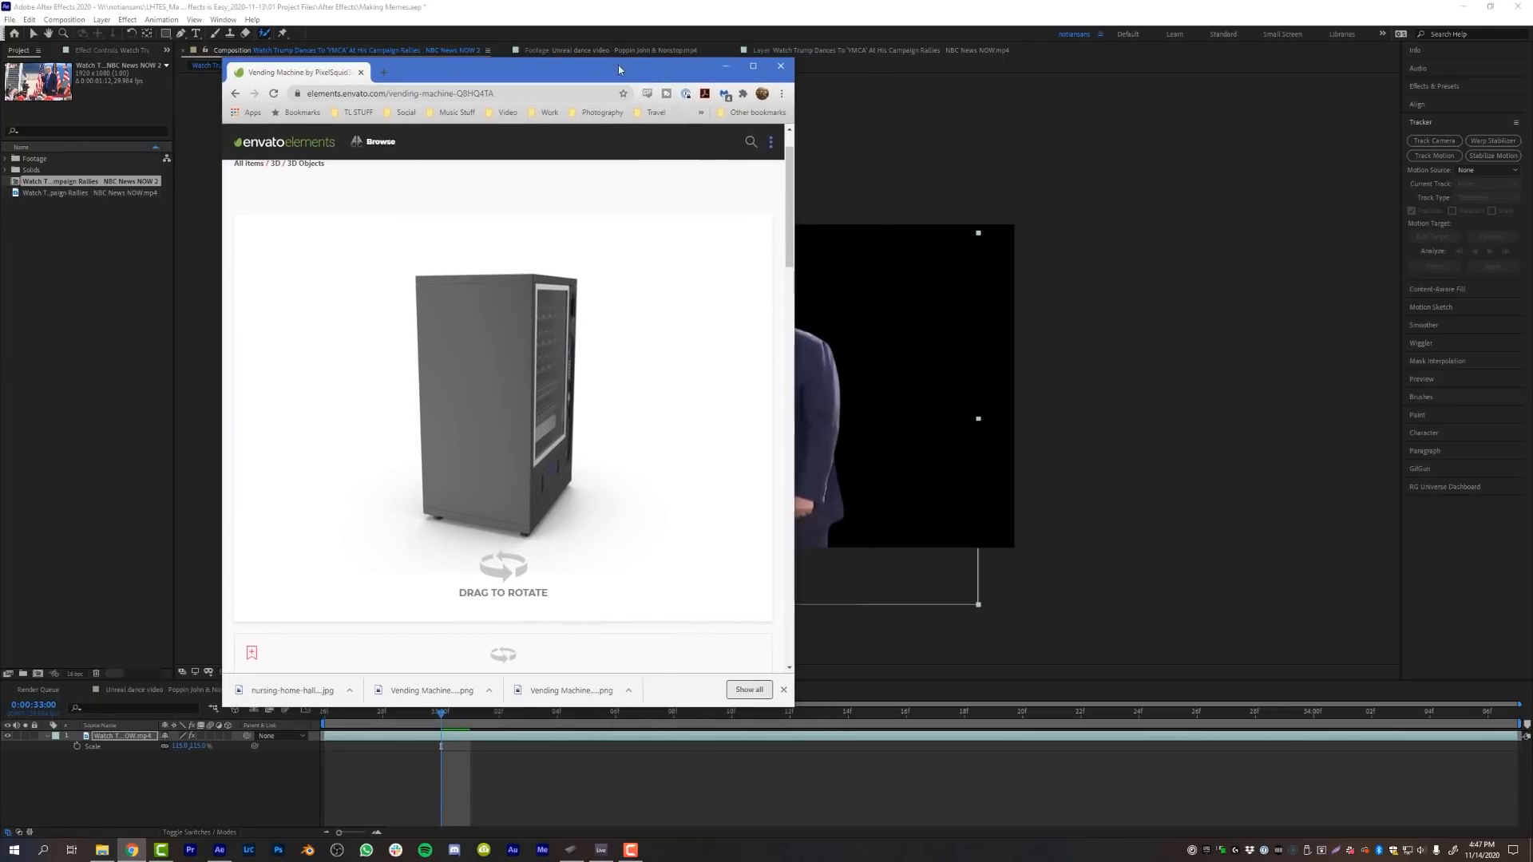
left_click_drag(861, 295, 1031, 296)
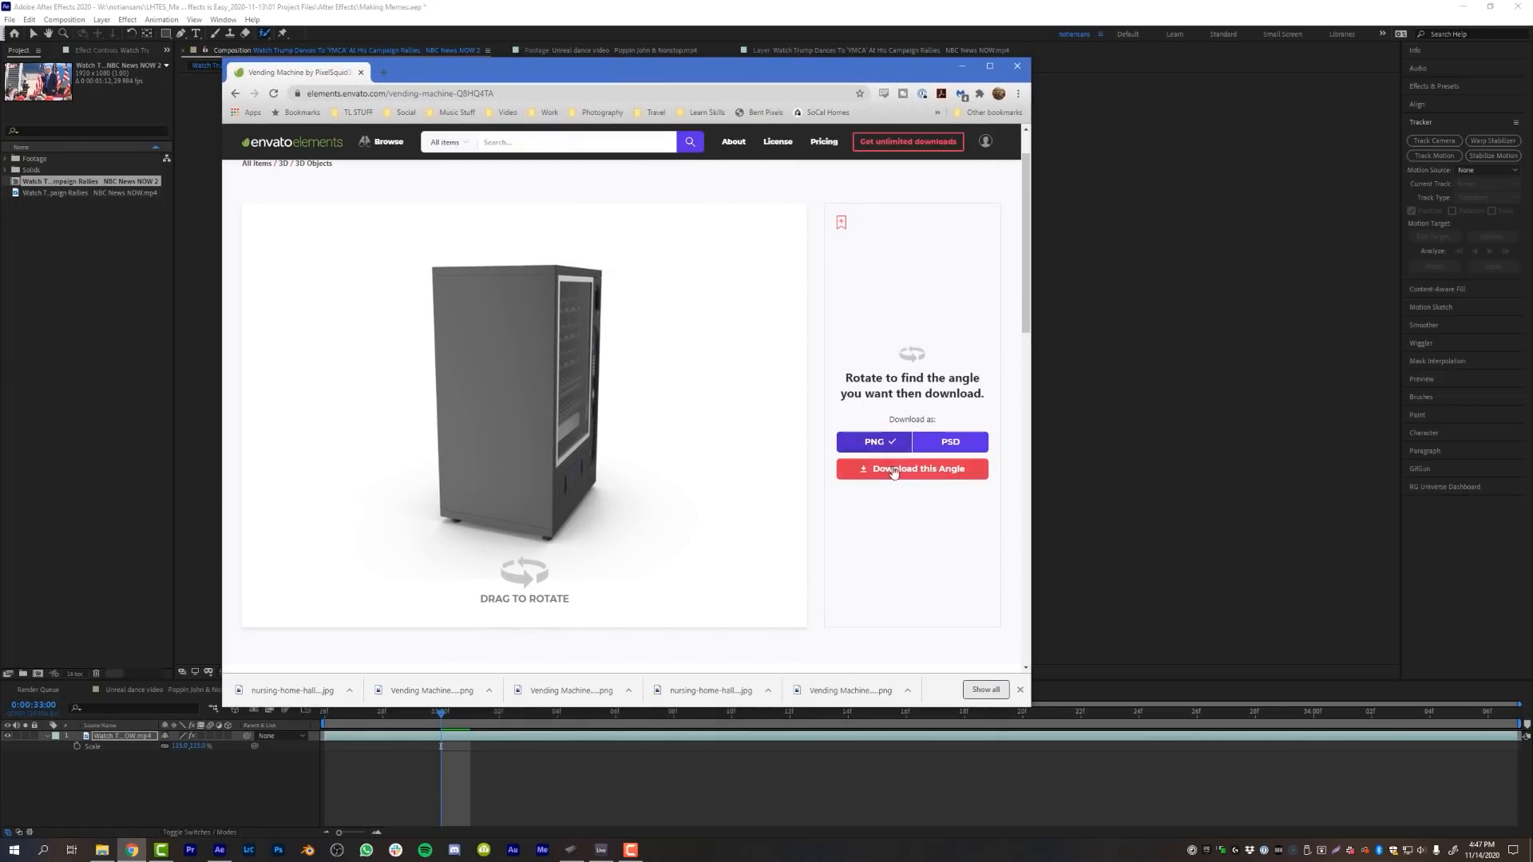
left_click(899, 473)
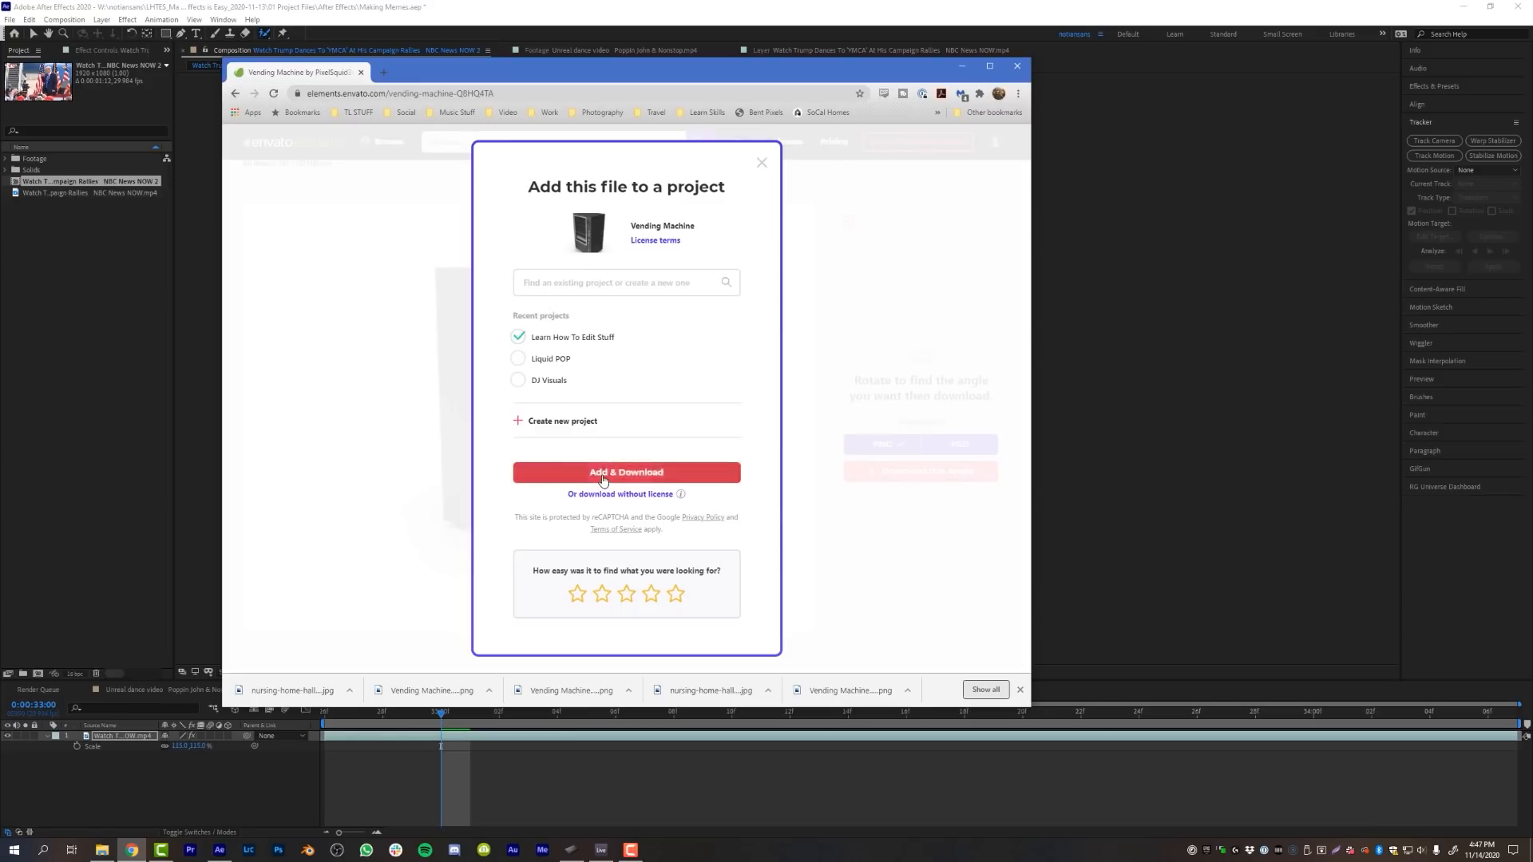
left_click(848, 468)
- Import the hallway photo and vending machine PNG into the After Effects project and place the hallway beneath the man's layer
key("alt+Tab")
left_click_drag(874, 372, 80, 305)
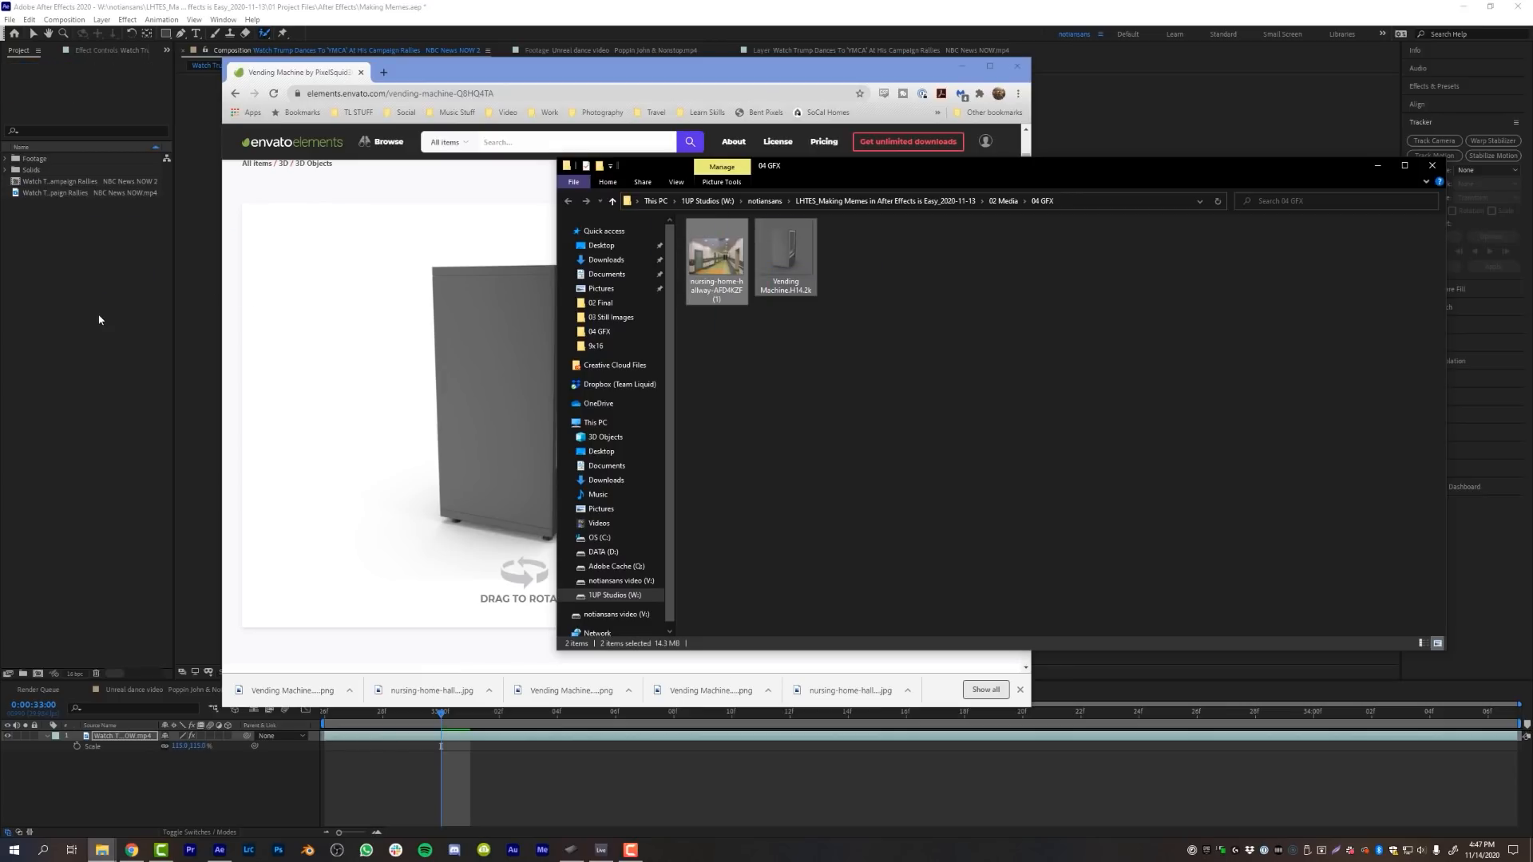
left_click_drag(84, 171, 145, 803)
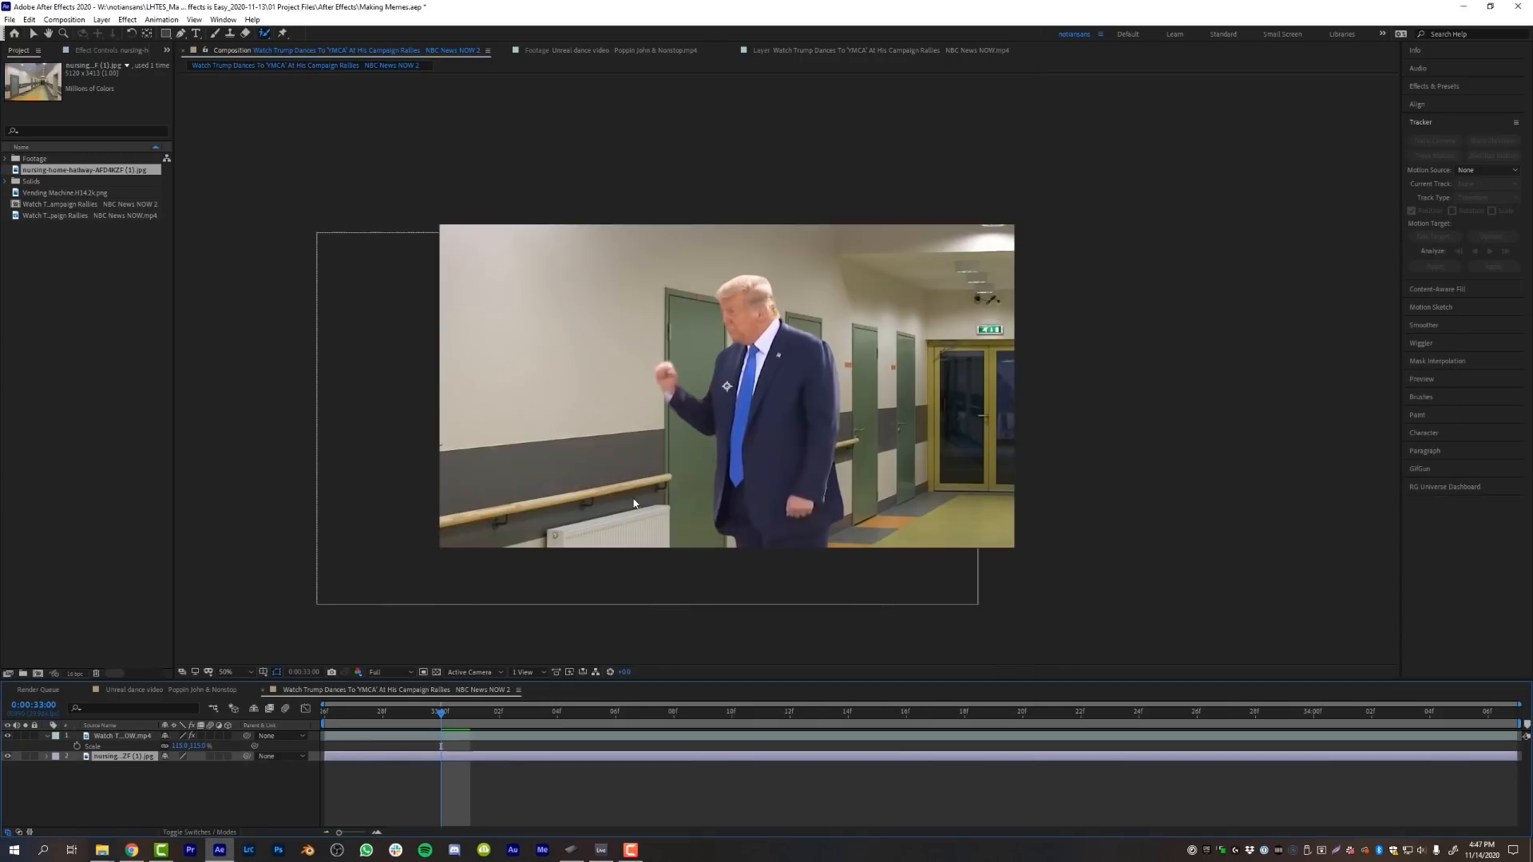
- Scale the hallway photo to 53% and reposition it so the corridor fills the frame behind the man
left_click_drag(596, 486, 790, 371)
scroll(624, 405, "down", 1)
scroll(624, 405, "up", 1)
key("s")
left_click_drag(177, 767, 129, 767)
left_click_drag(550, 429, 289, 510)
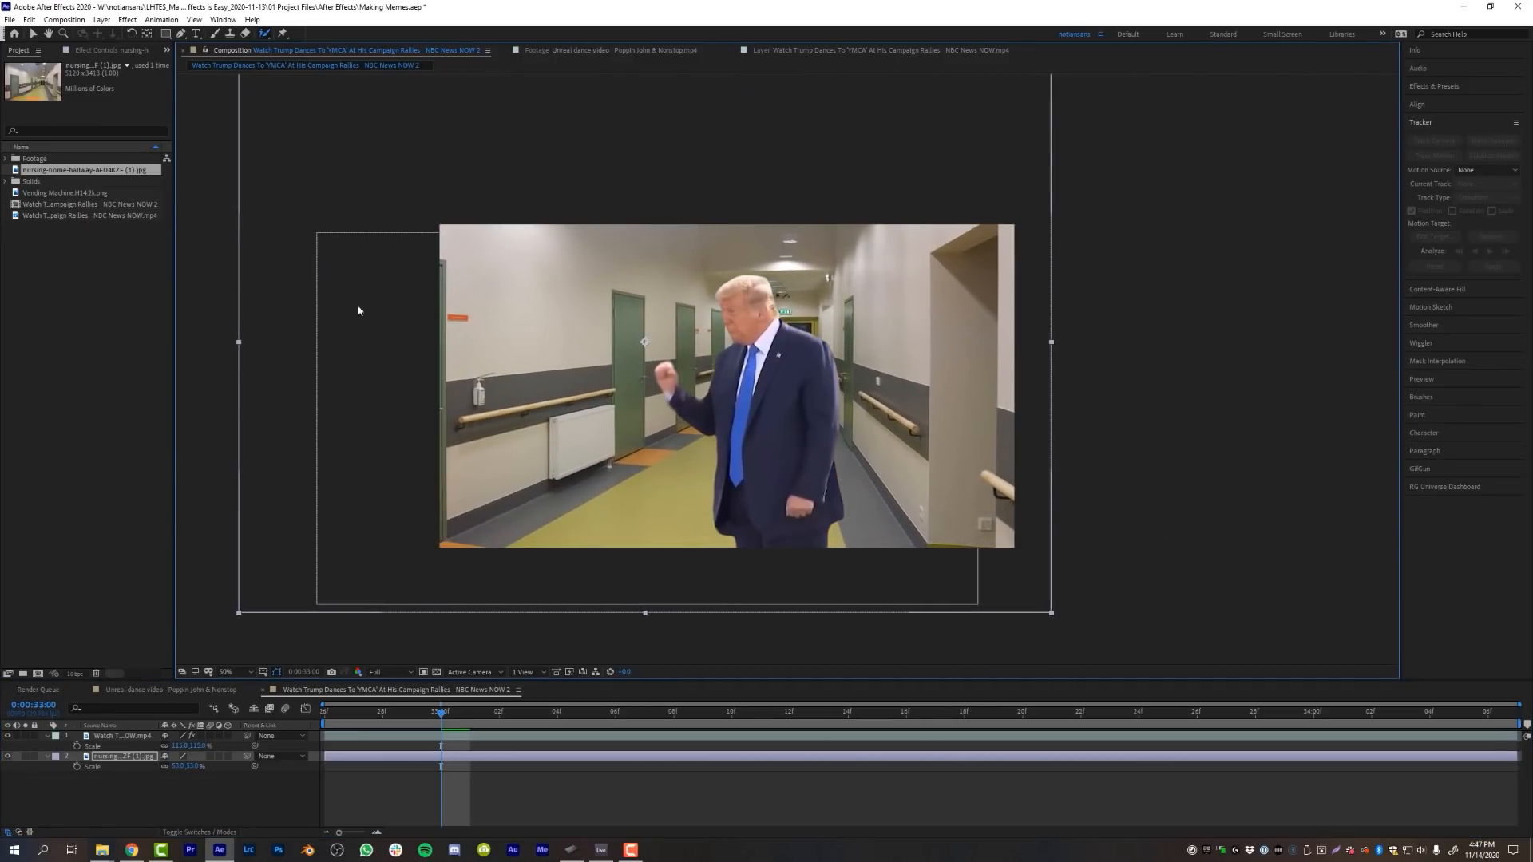
- Add the vending machine between the man and hallway, stretched to about 77% wide and 98% high, at the frame's left edge
left_click_drag(64, 192, 130, 751)
key("s")
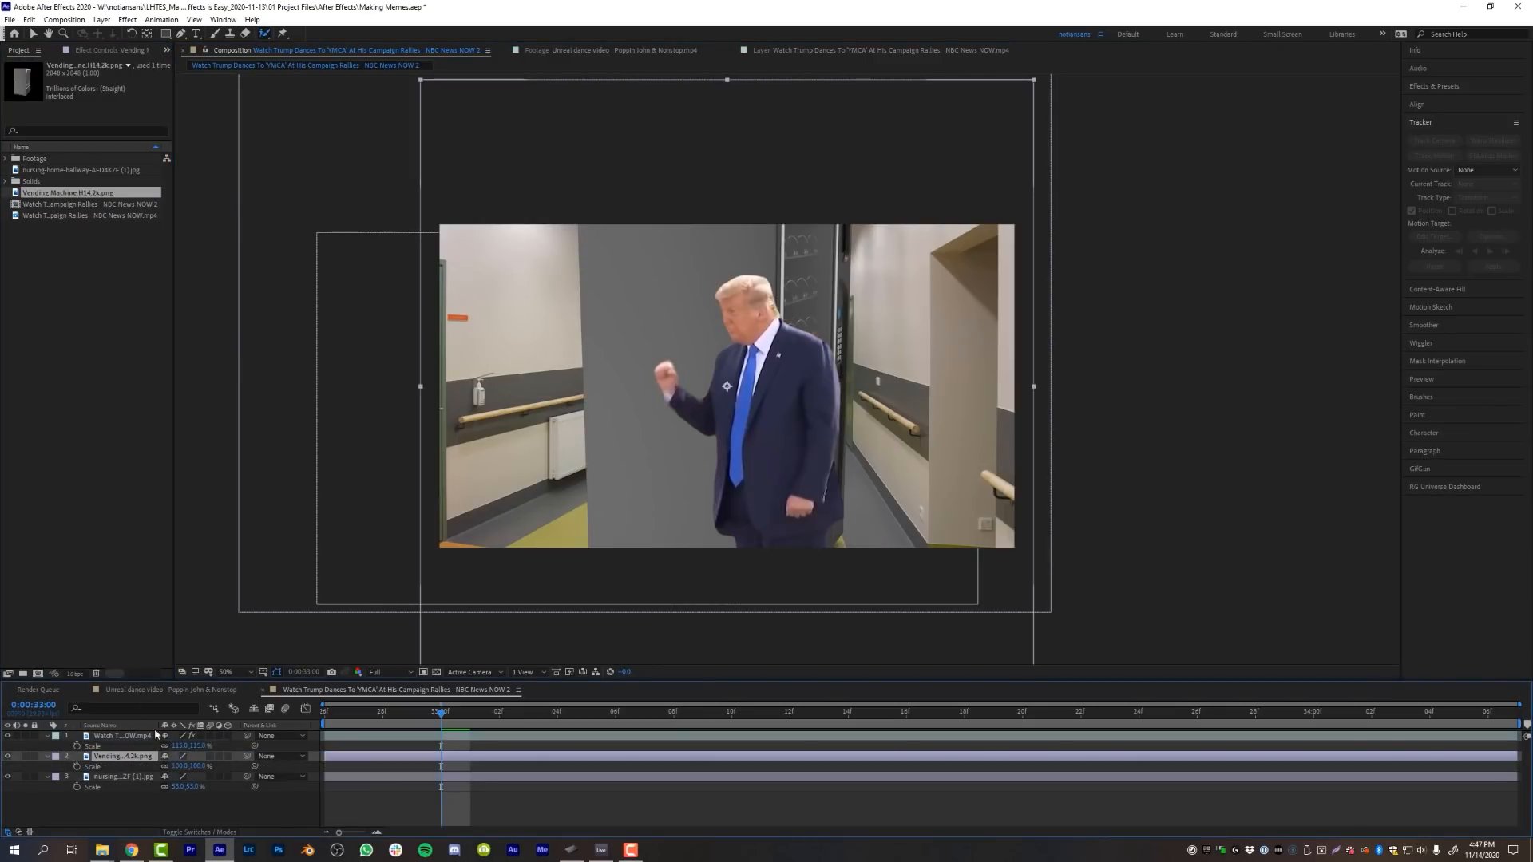
left_click_drag(175, 766, 150, 766)
left_click_drag(687, 473, 500, 487)
left_click_drag(514, 503, 529, 504)
left_click_drag(180, 765, 187, 765)
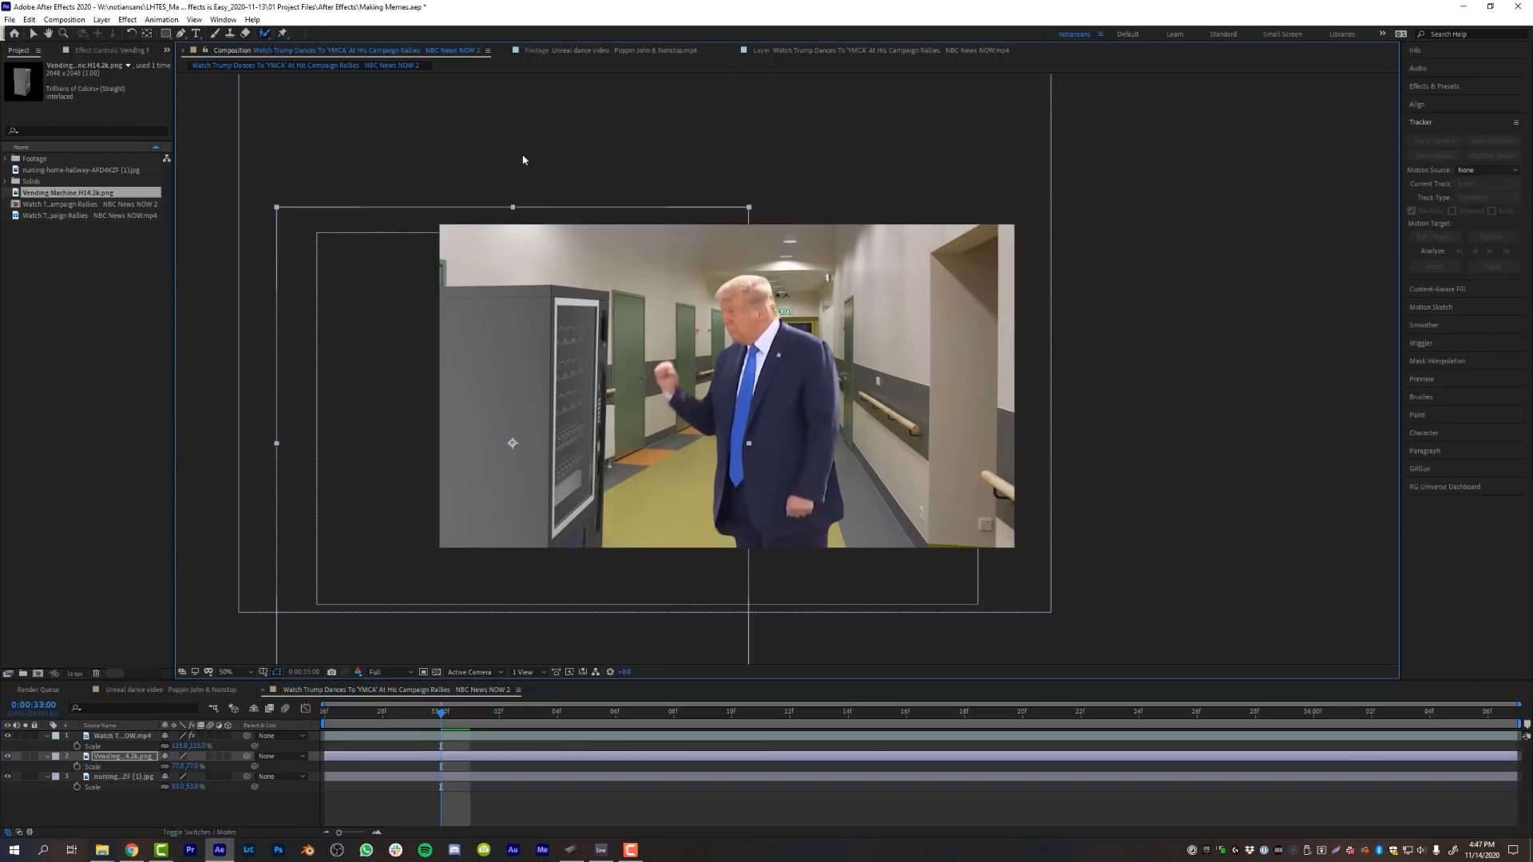
left_click_drag(514, 207, 520, 145)
mouse_move(534, 320)
left_mouse_down()
mouse_move(540, 301)
mouse_move(537, 314)
left_mouse_up()
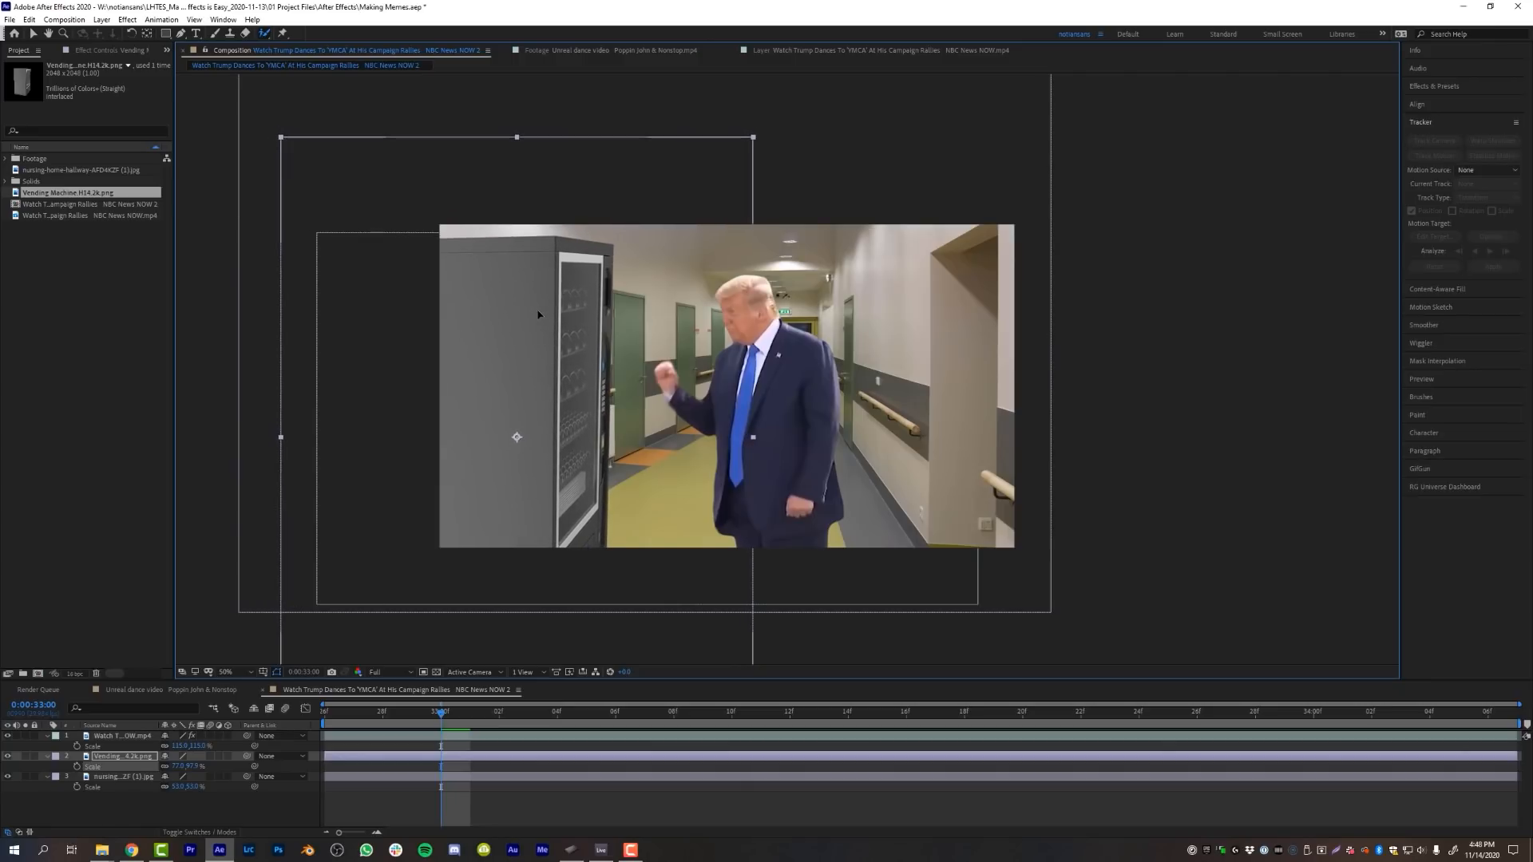
- Move the man left until his fist reaches the vending machine, and find the hit at 0:00:33:01
left_click(781, 420)
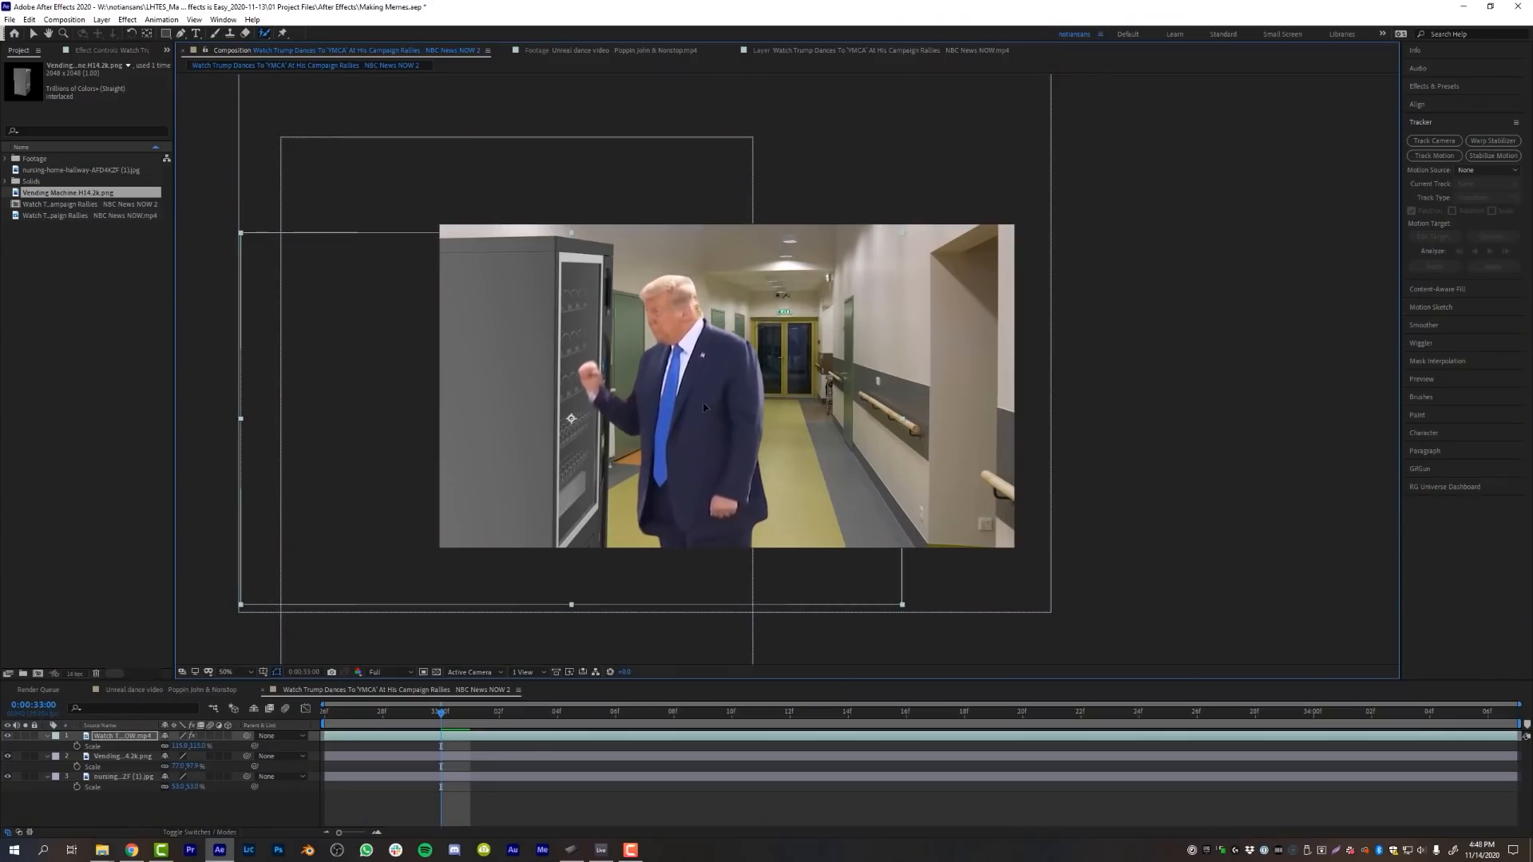
left_click(414, 714)
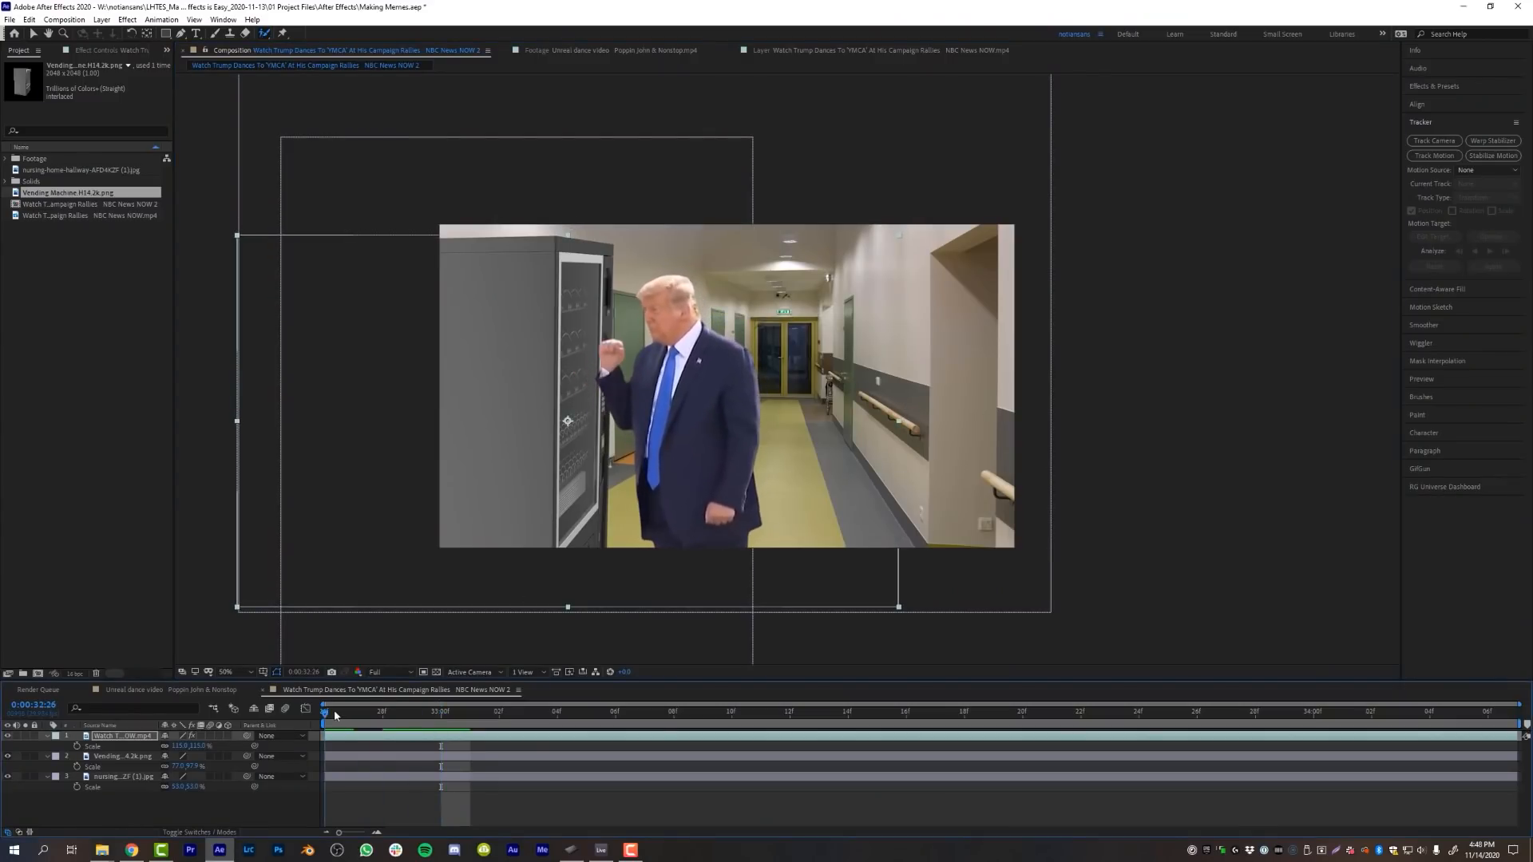
left_click_drag(414, 713, 470, 714)
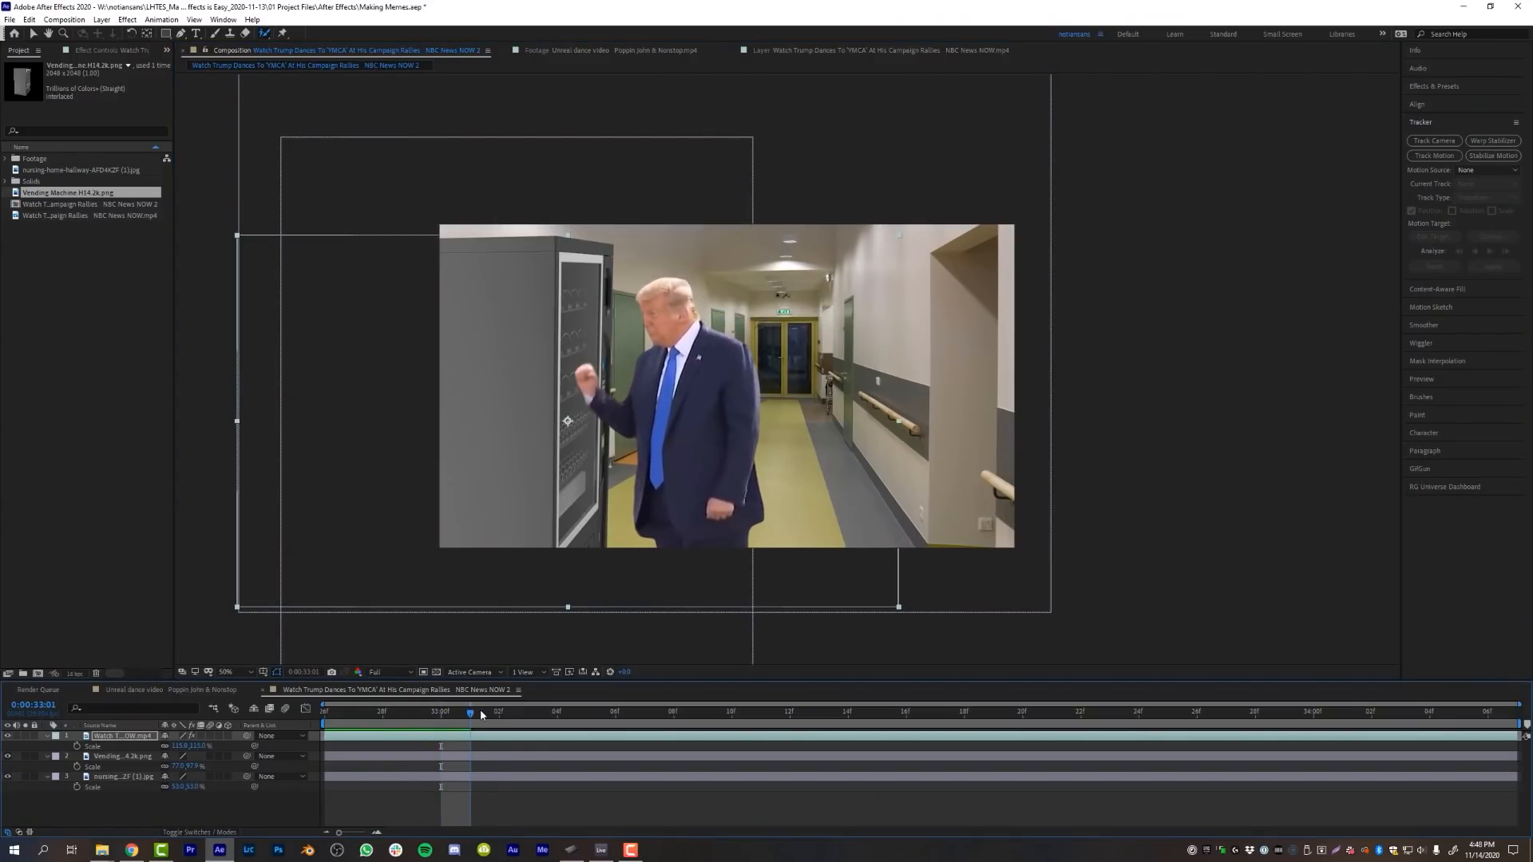
- Keyframe the vending machine's Position from 0:00:33:01 to 0:00:33:05, nudging it slightly on the frames between to make a shake
left_click(478, 756)
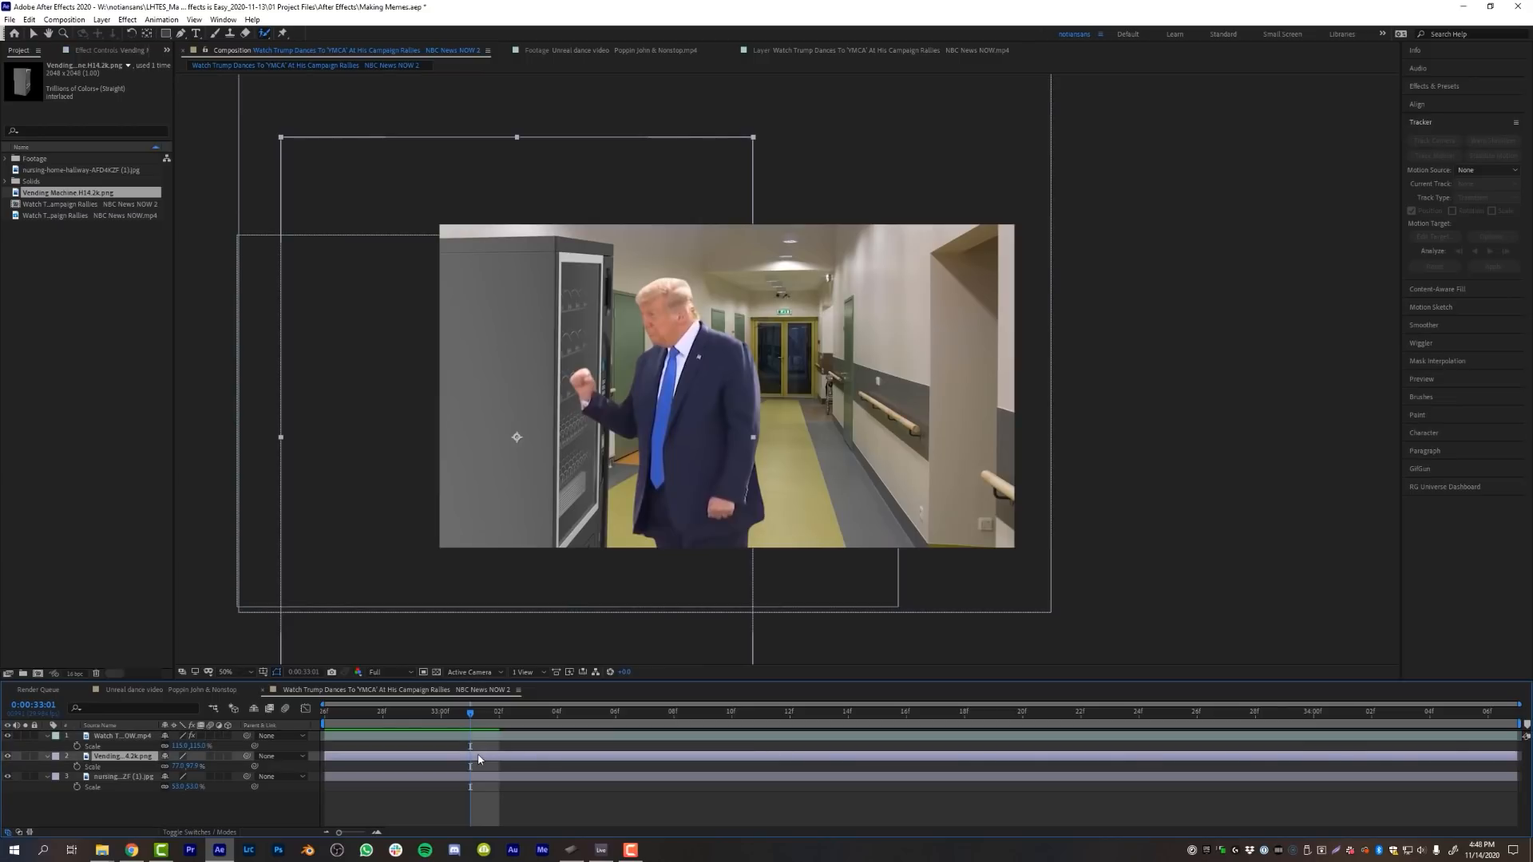
key("alt+shift+p")
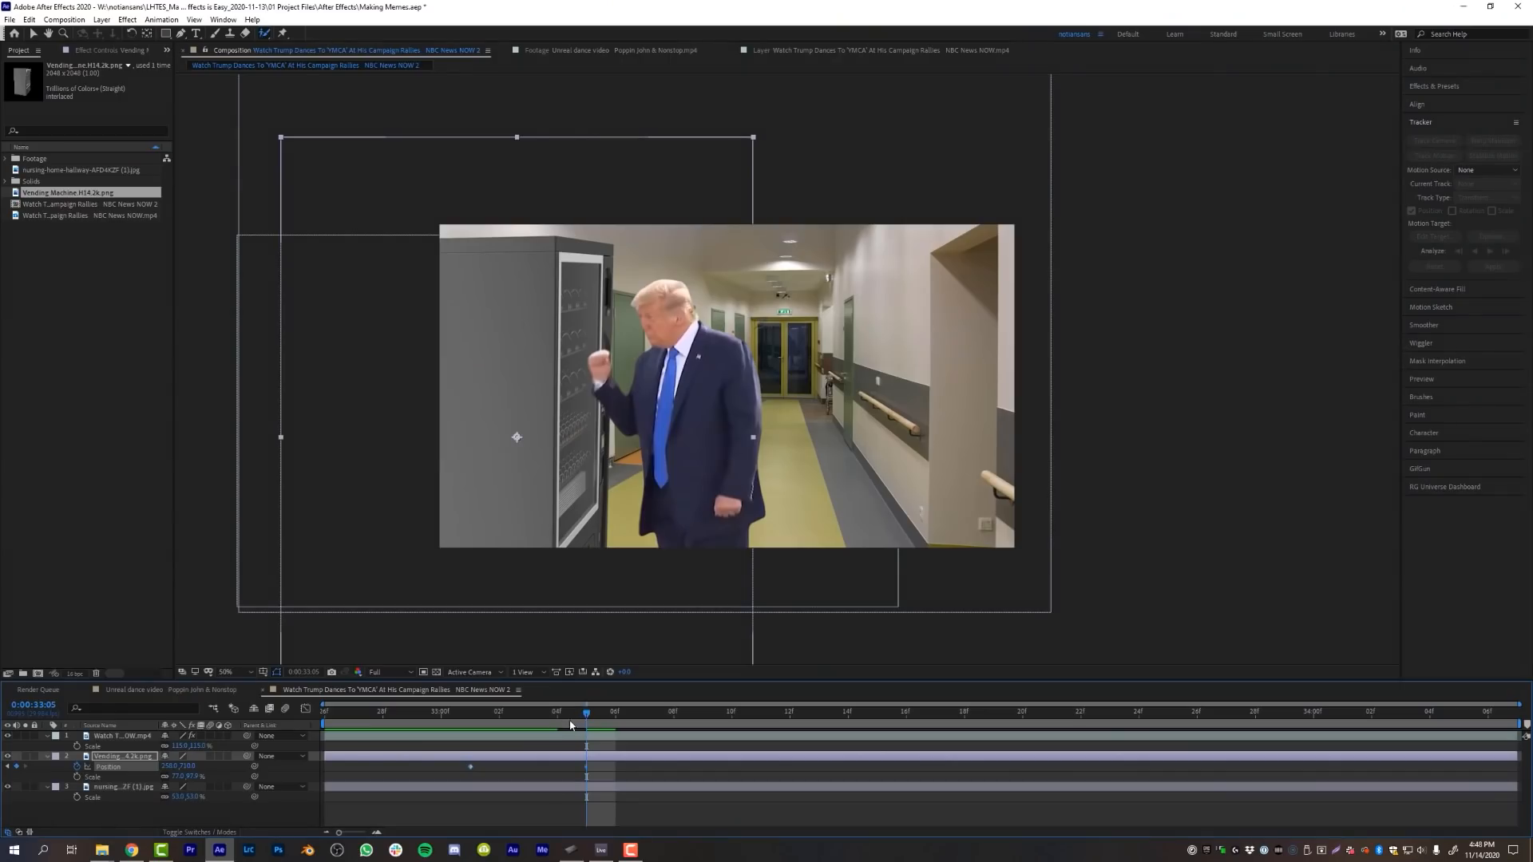
key("alt+shift+p")
left_click_drag(587, 713, 500, 727)
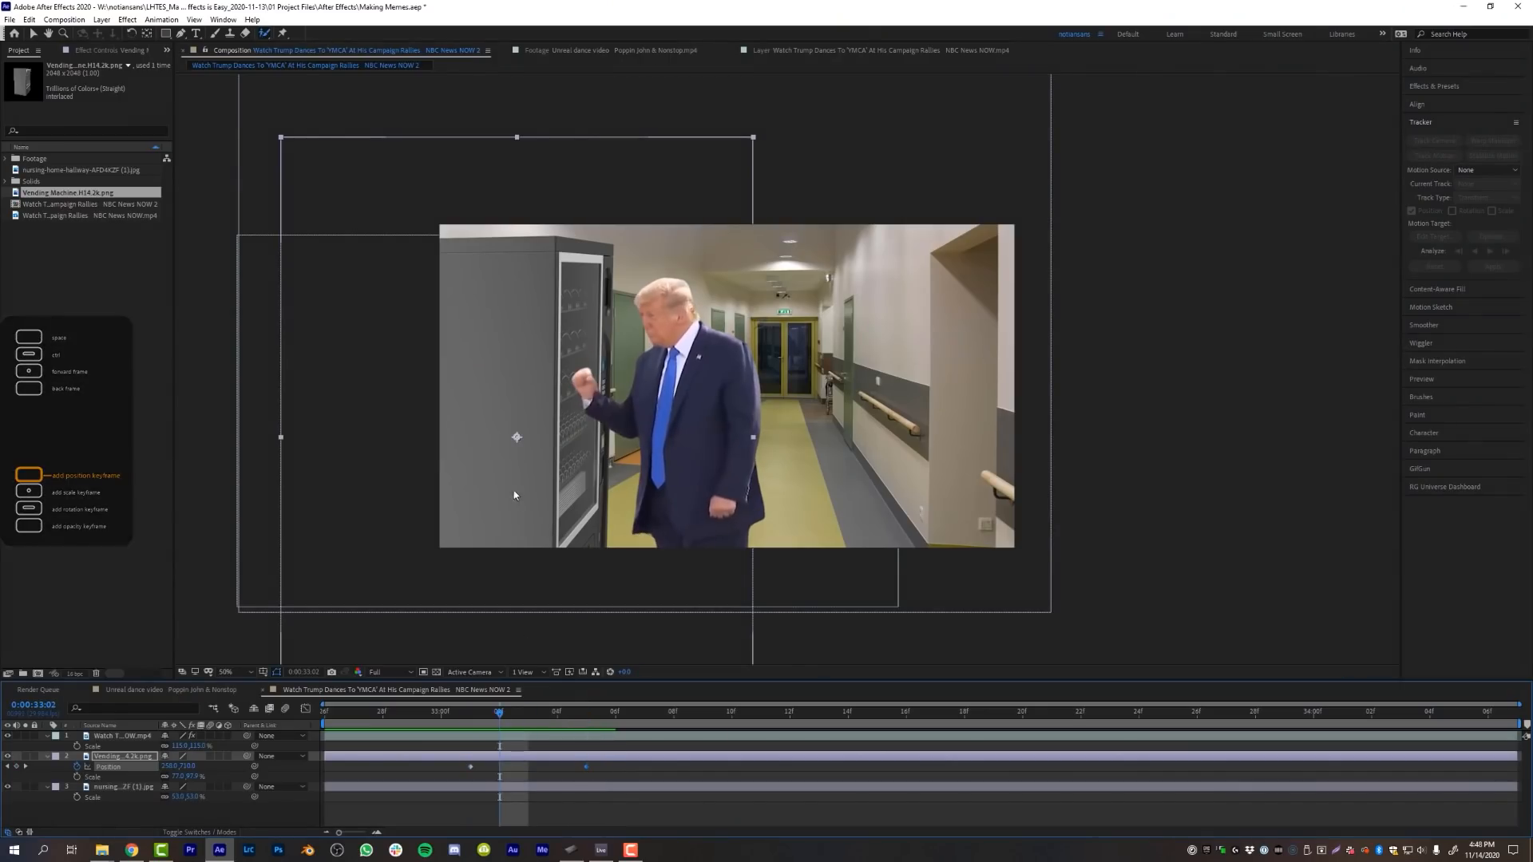
left_click_drag(527, 500, 529, 497)
left_click_drag(505, 713, 527, 711)
left_click_drag(557, 512, 556, 520)
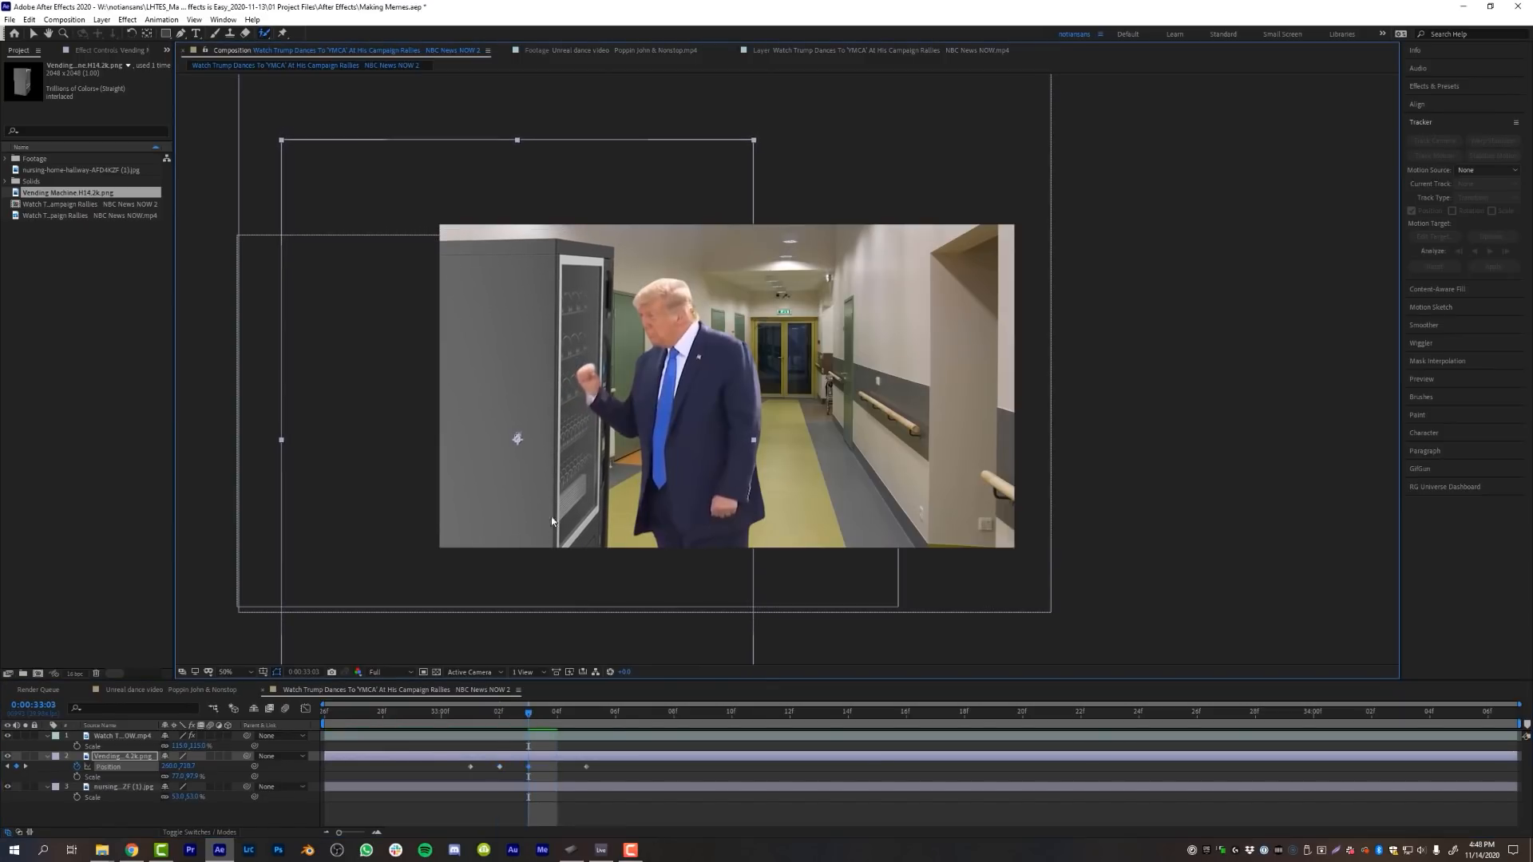
left_click_drag(527, 711, 549, 713)
left_click_drag(554, 575, 549, 573)
- Preview the shake and copy its five Position keyframes to the later punches, including the one at 0:00:33:15
left_click_drag(501, 715, 906, 701)
key("space")
key("space")
key("Page_Up")
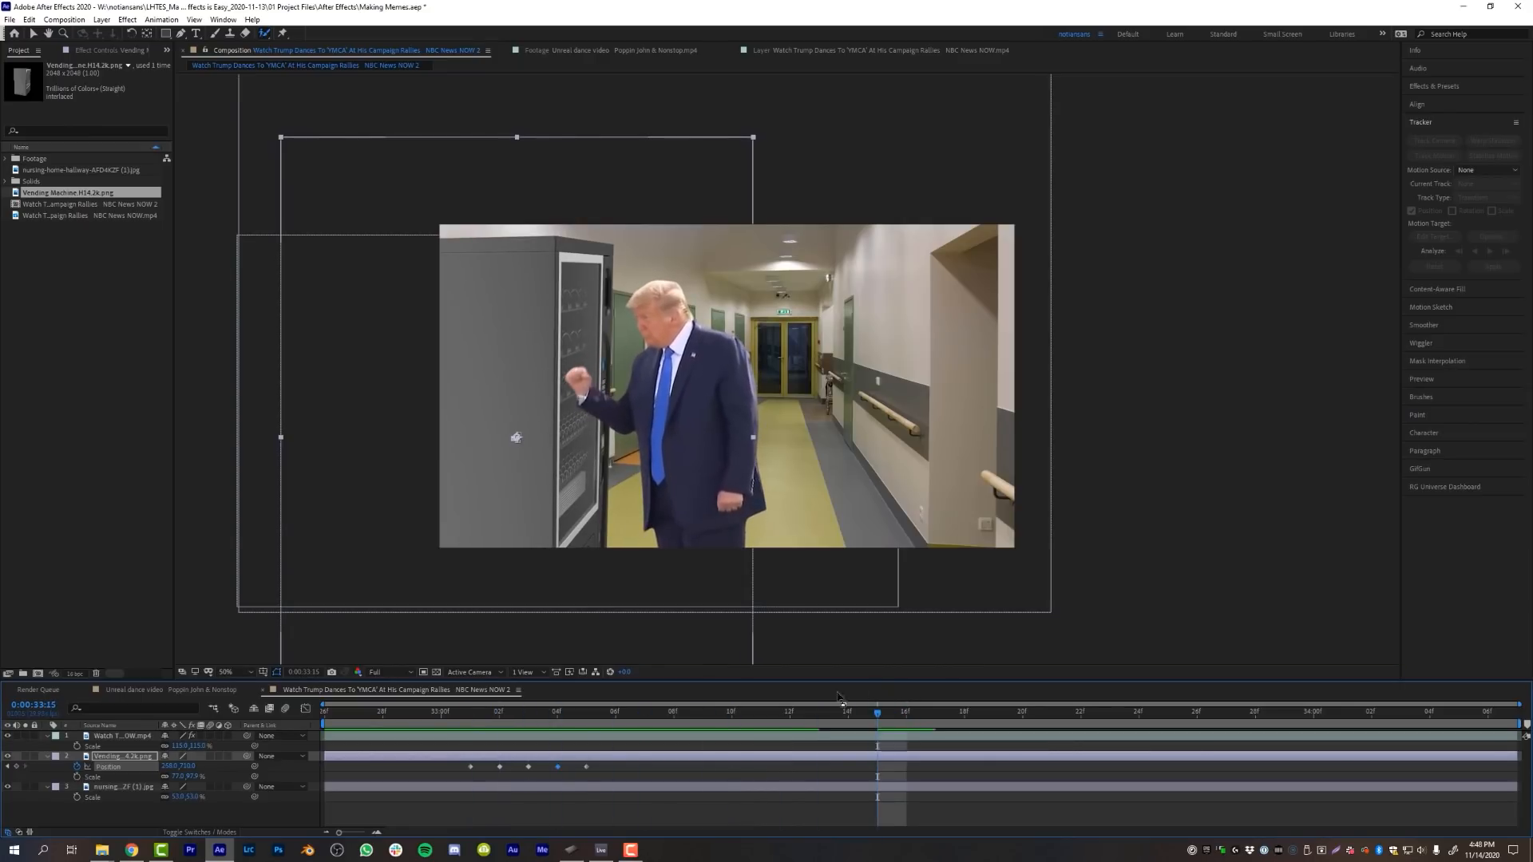
left_click_drag(451, 762, 601, 793)
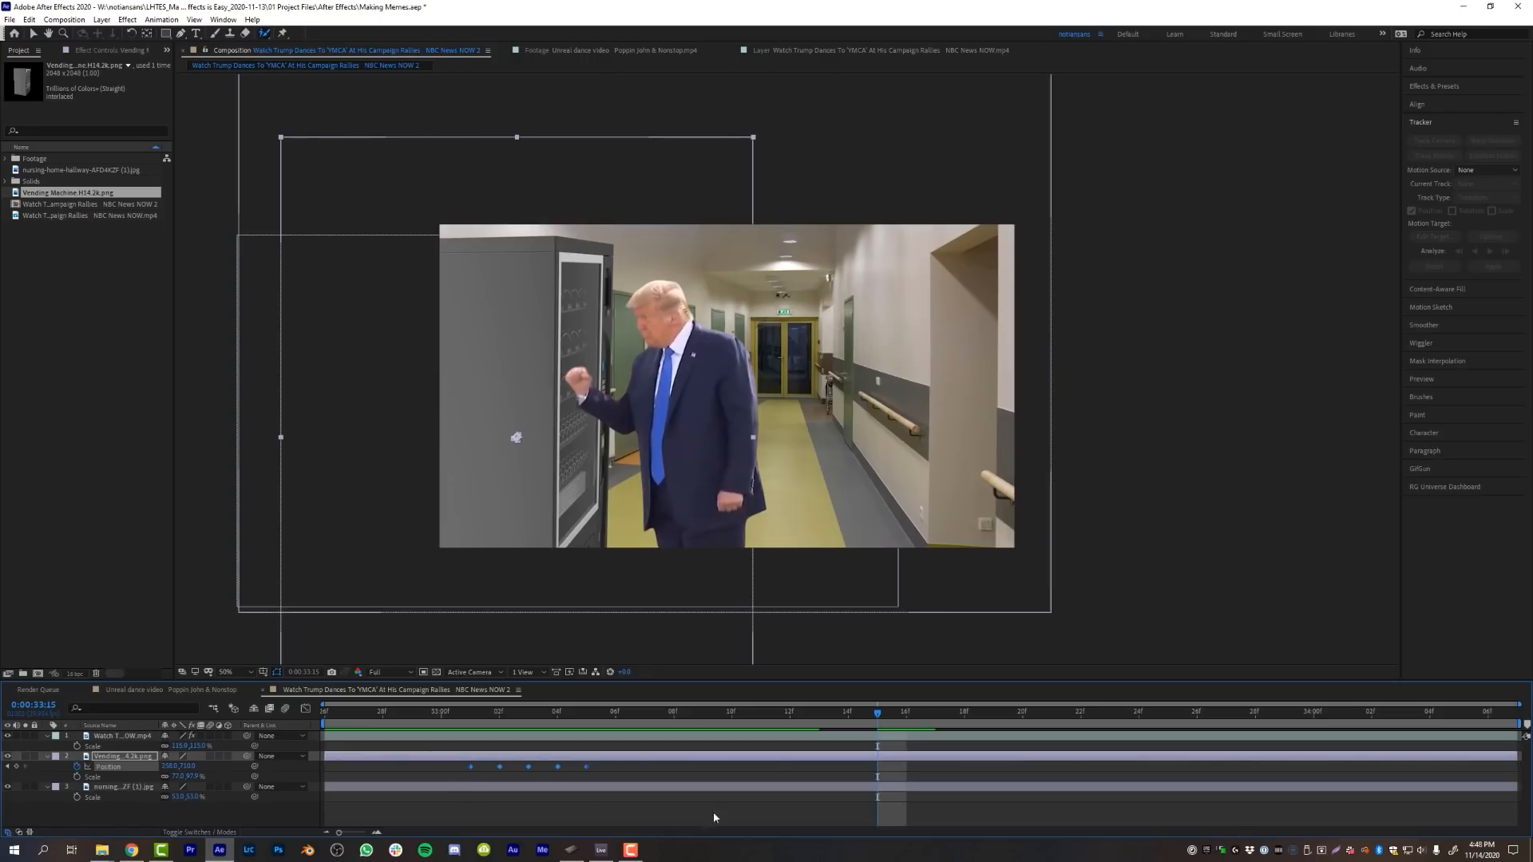
- Scale the man's layer to 127%, reposition him so his fist meets the vending machine, and preview the animation
left_click_drag(936, 712, 1110, 724)
left_click(743, 737)
left_click_drag(698, 461, 697, 469)
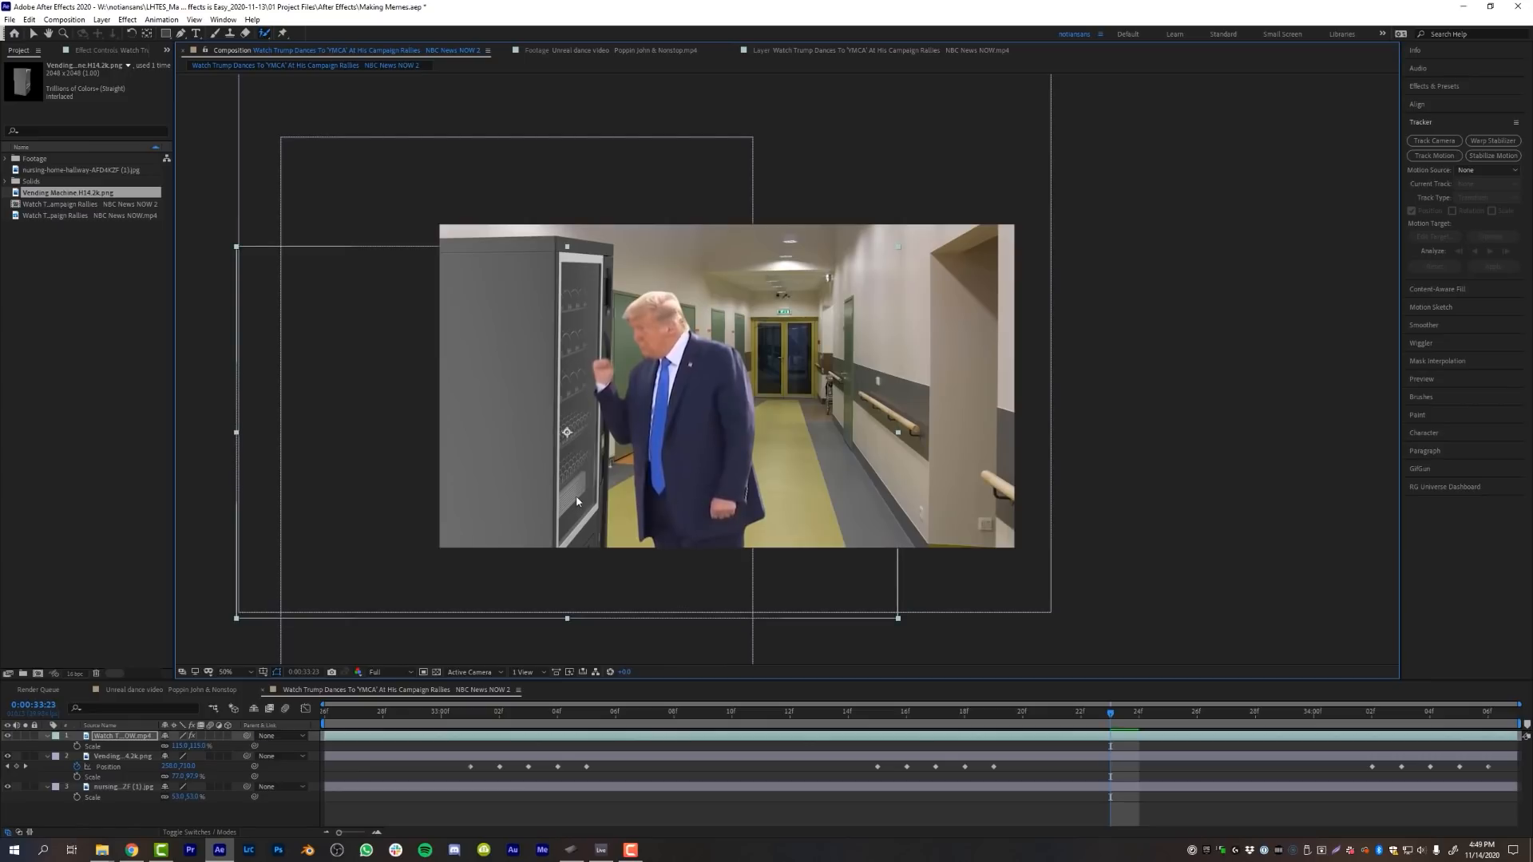
left_click_drag(178, 746, 183, 745)
mouse_move(702, 473)
left_mouse_down()
mouse_move(696, 454)
mouse_move(691, 473)
left_mouse_up()
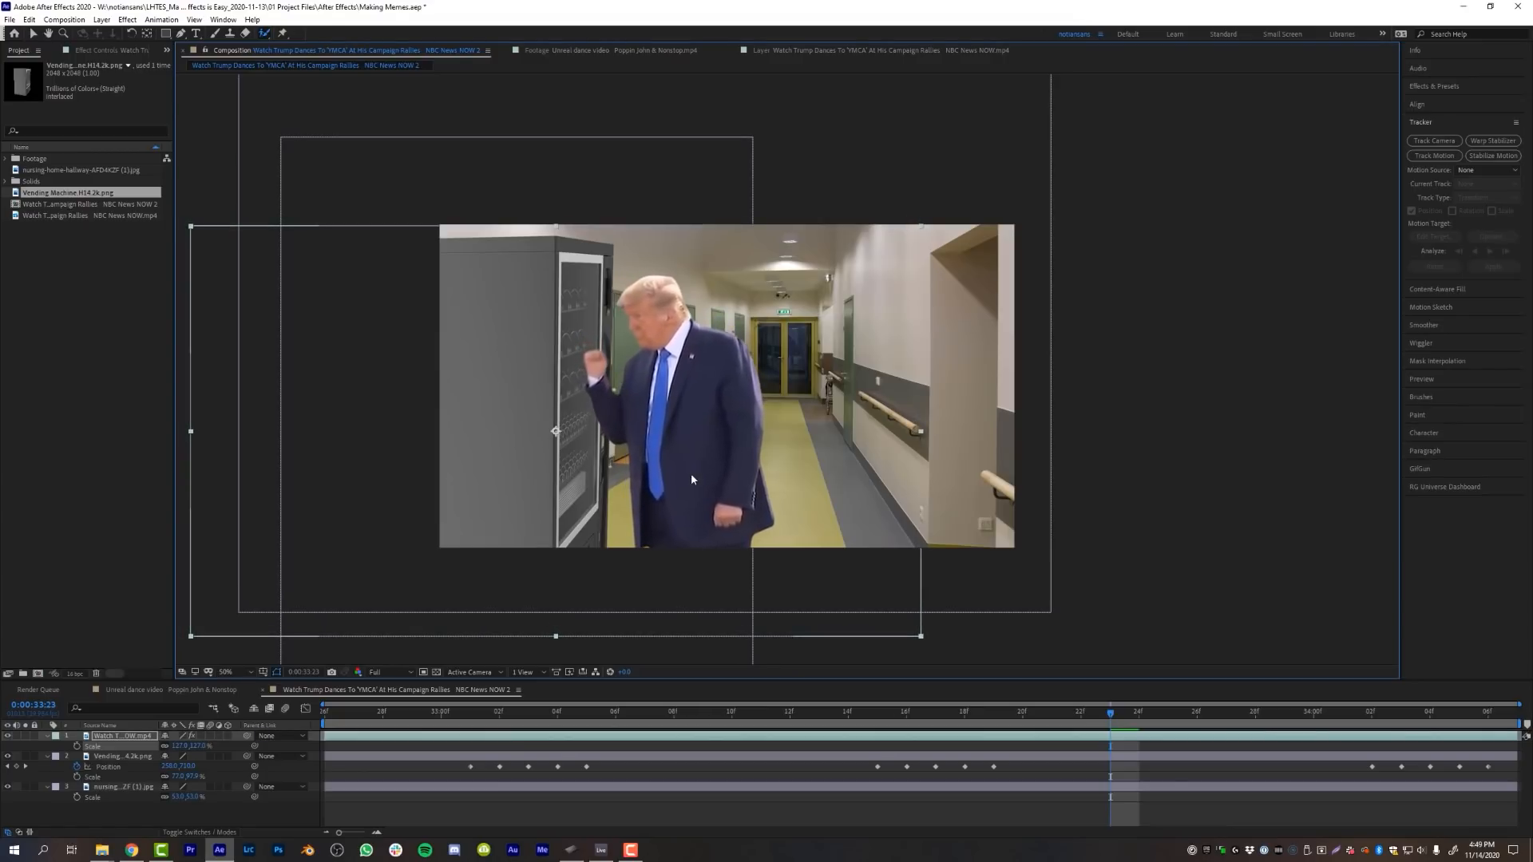
key("space")
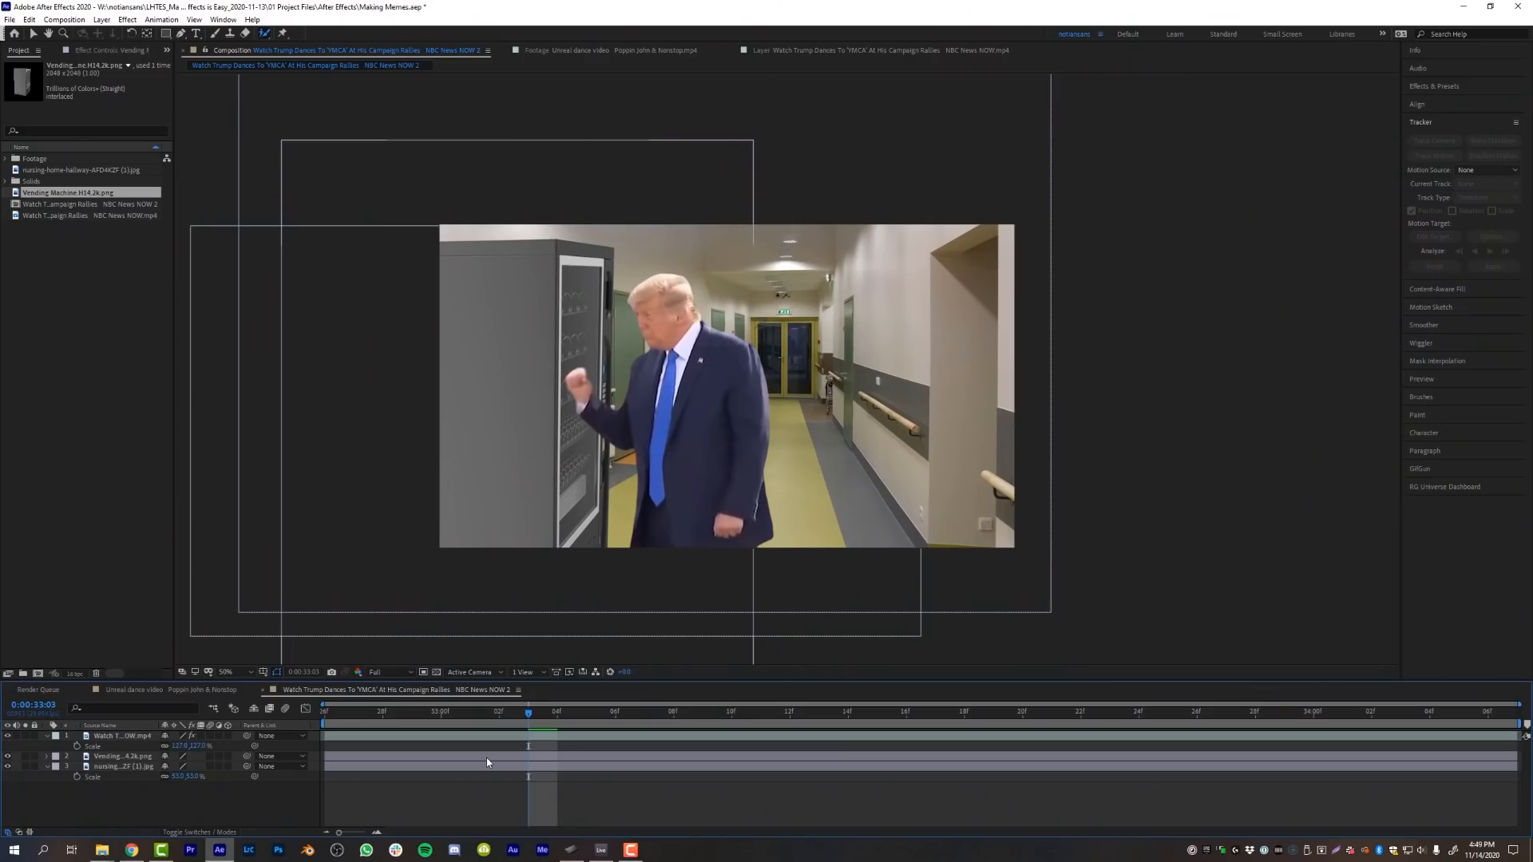
- Pre-compose the vending machine layer and the man's layer separately, moving all attributes into the new compositions
left_click(486, 757)
key("ctrl+shift+c")
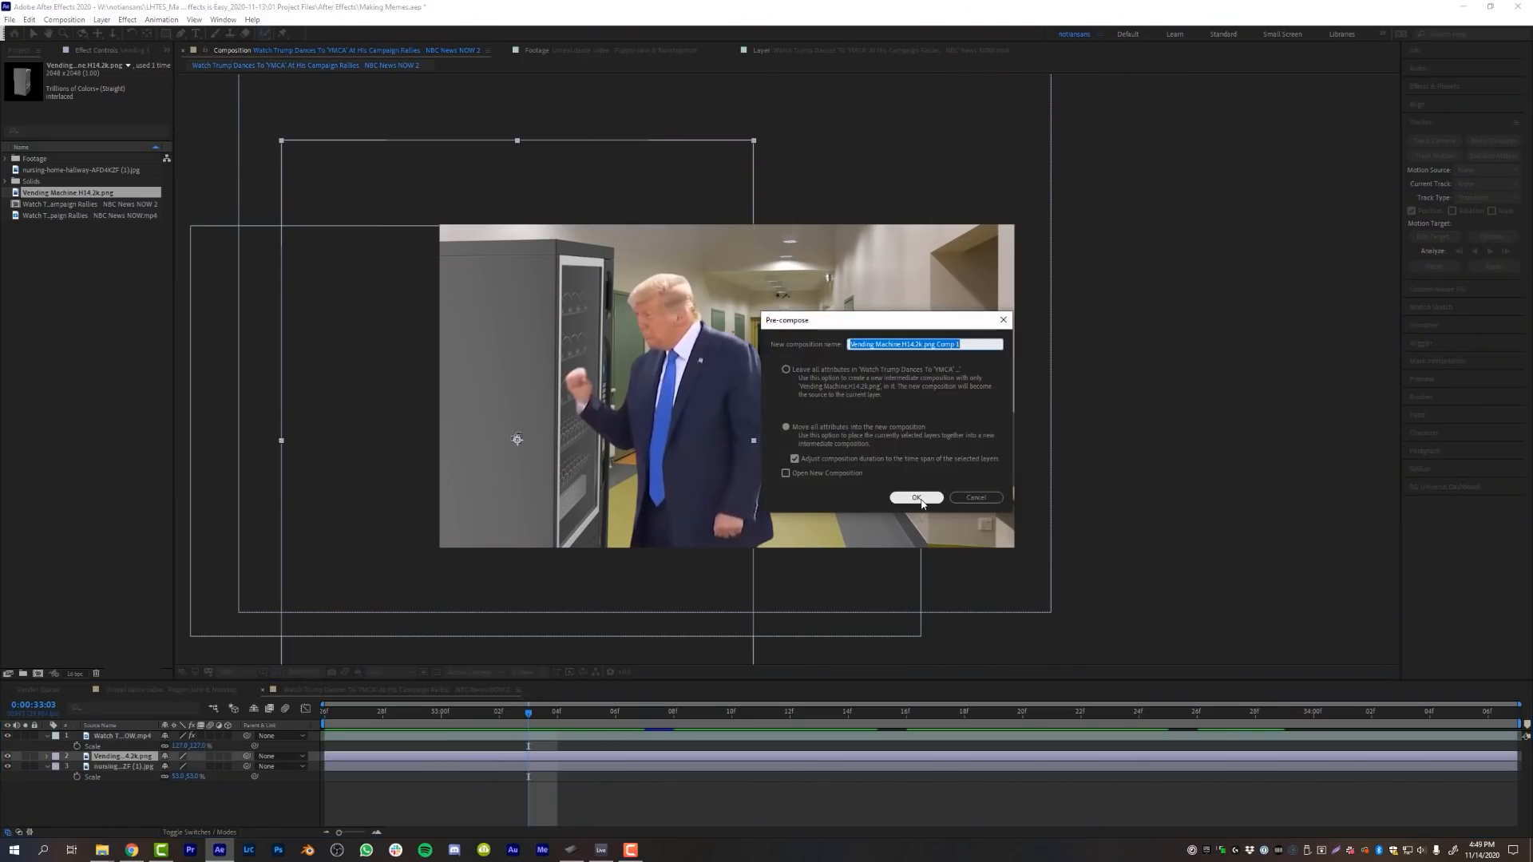
key("Return")
left_click(439, 735)
key("ctrl+shift+c")
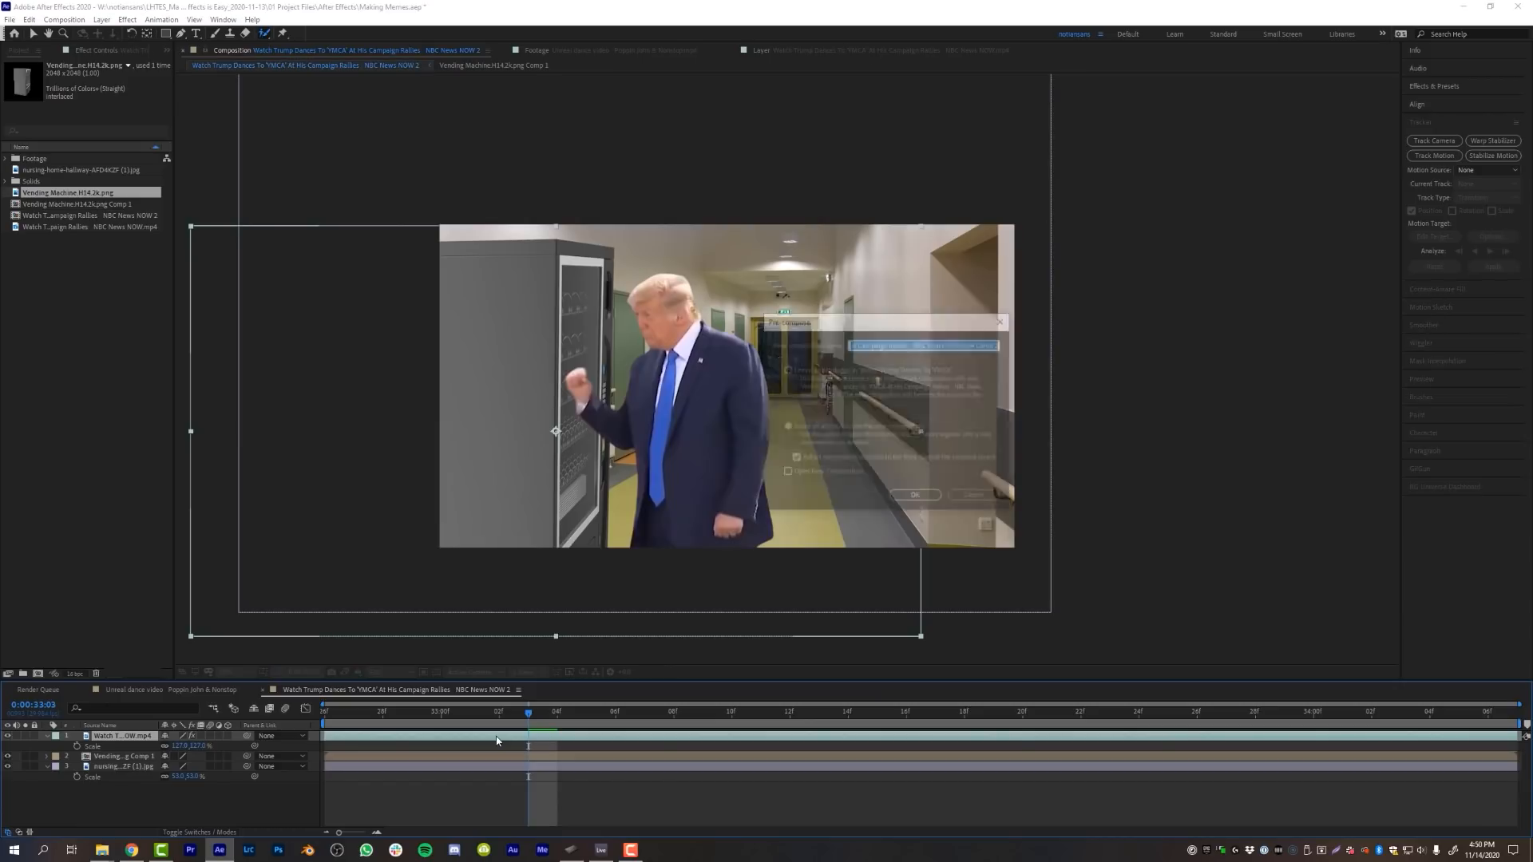
left_click(917, 497)
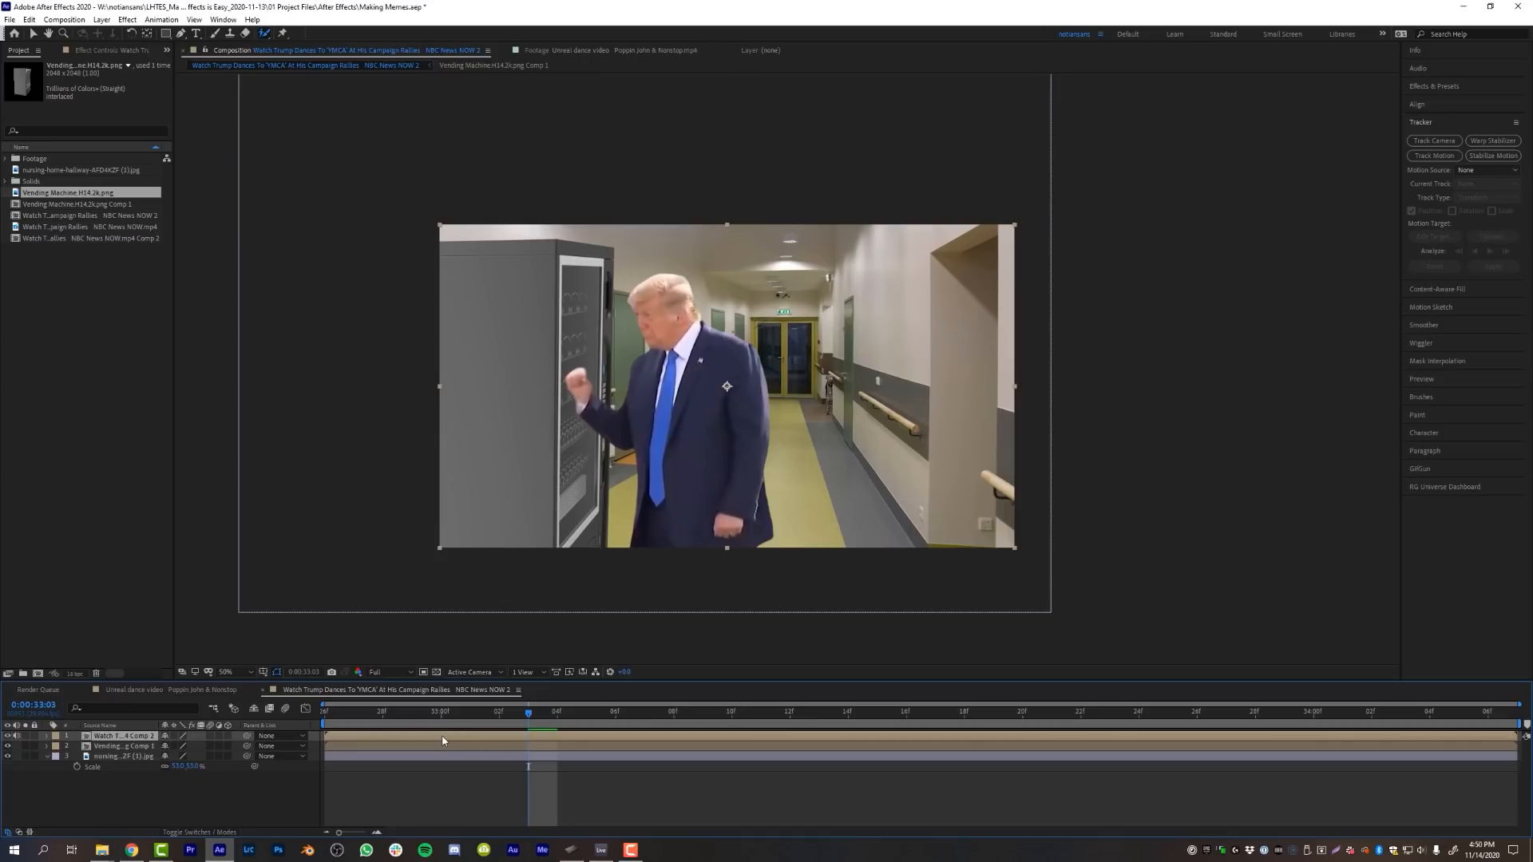
- Apply Lumetri Color to the man's precomp and use its color wheels to shift his midtones toward green to match the hallway
key("ctrl+space")
type("ume")
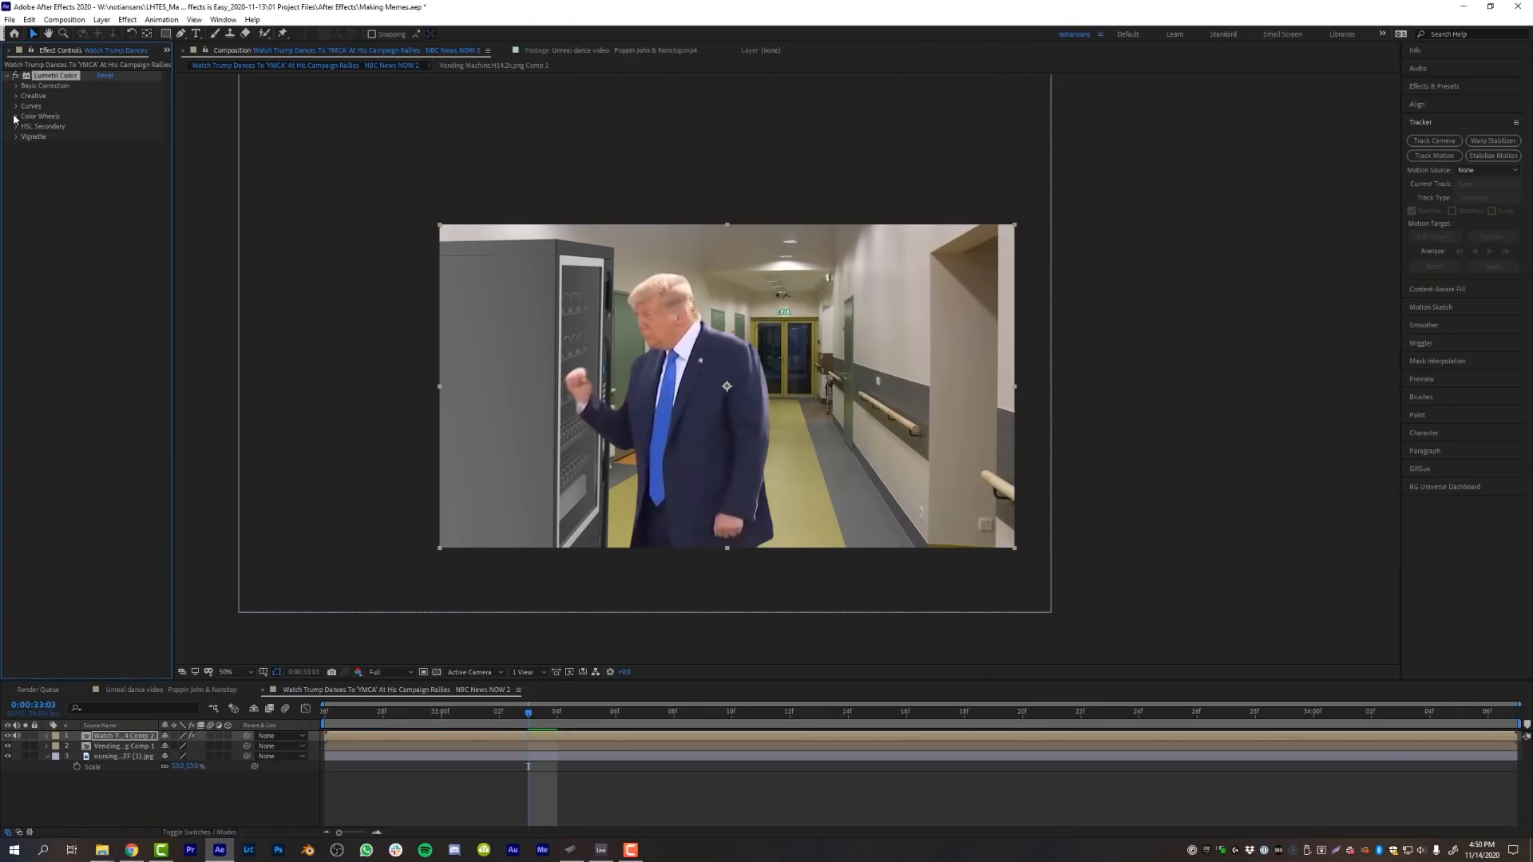
left_click(16, 116)
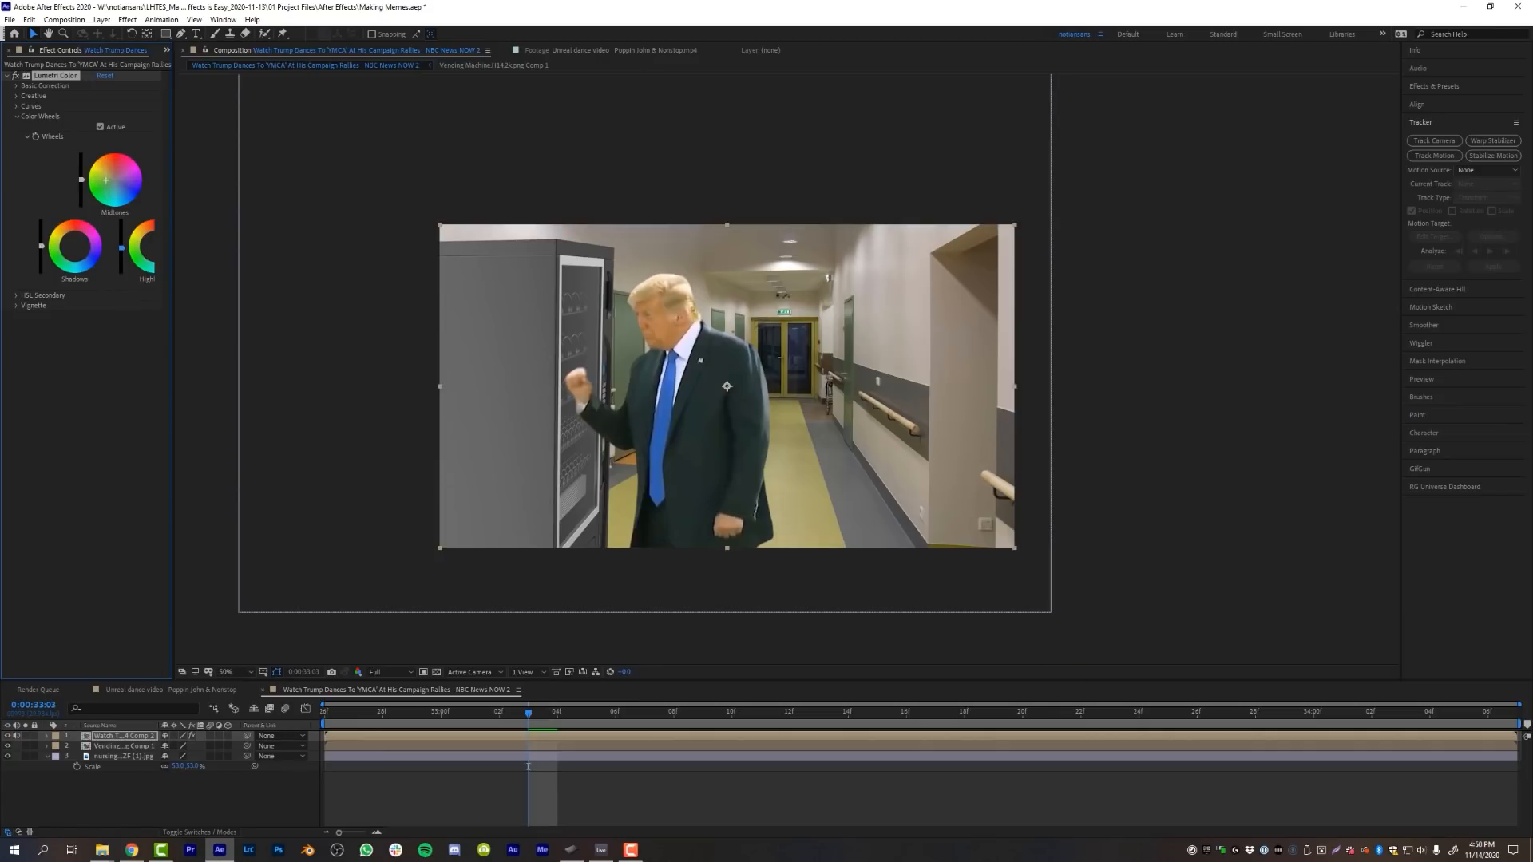
left_click_drag(184, 242, 233, 248)
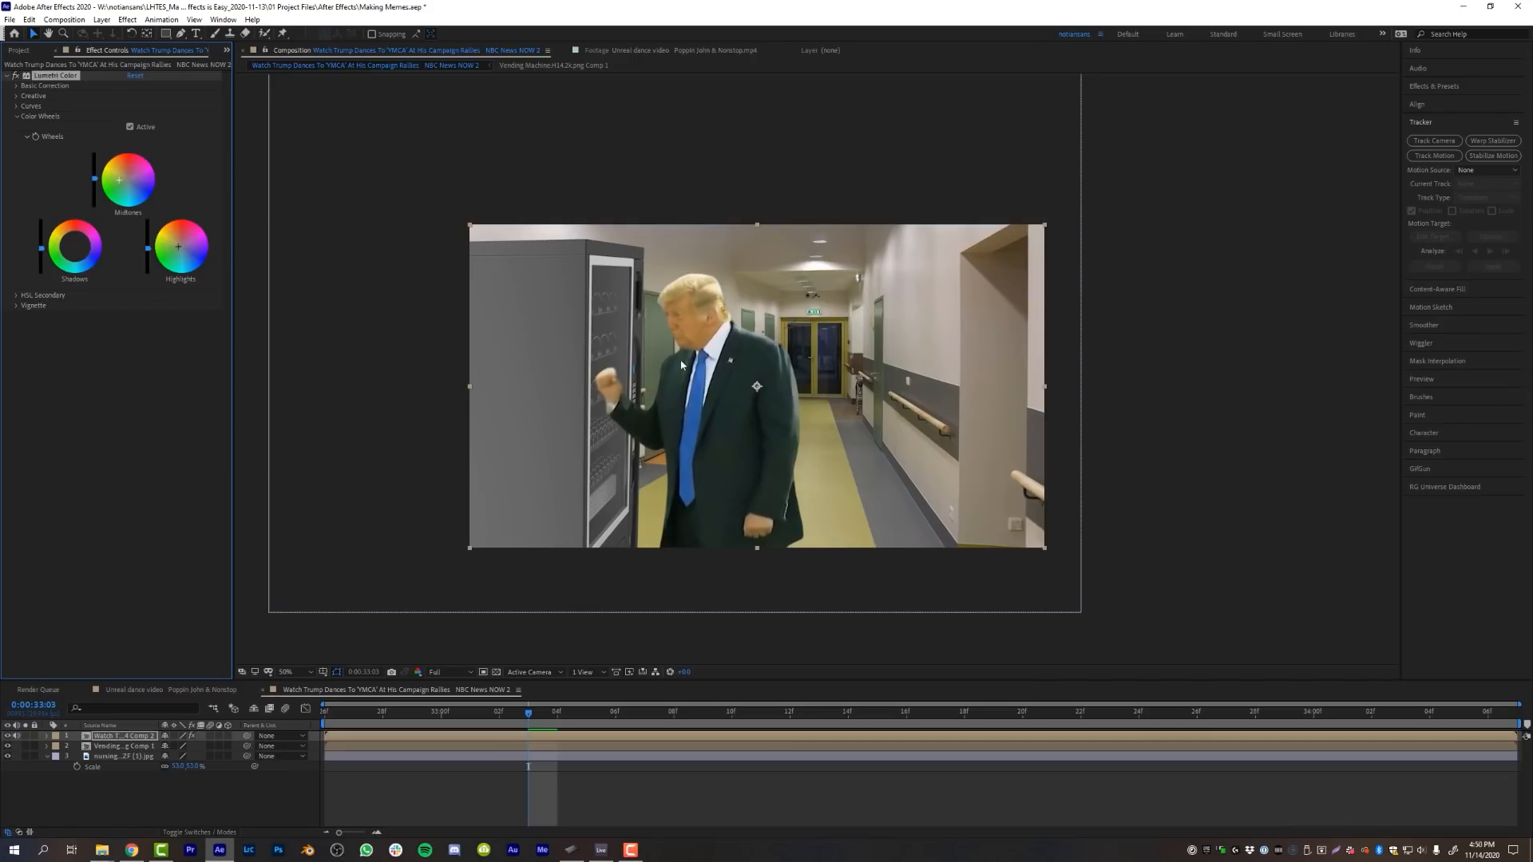
- Apply Lumetri Color to the vending machine precomp
left_click(328, 458)
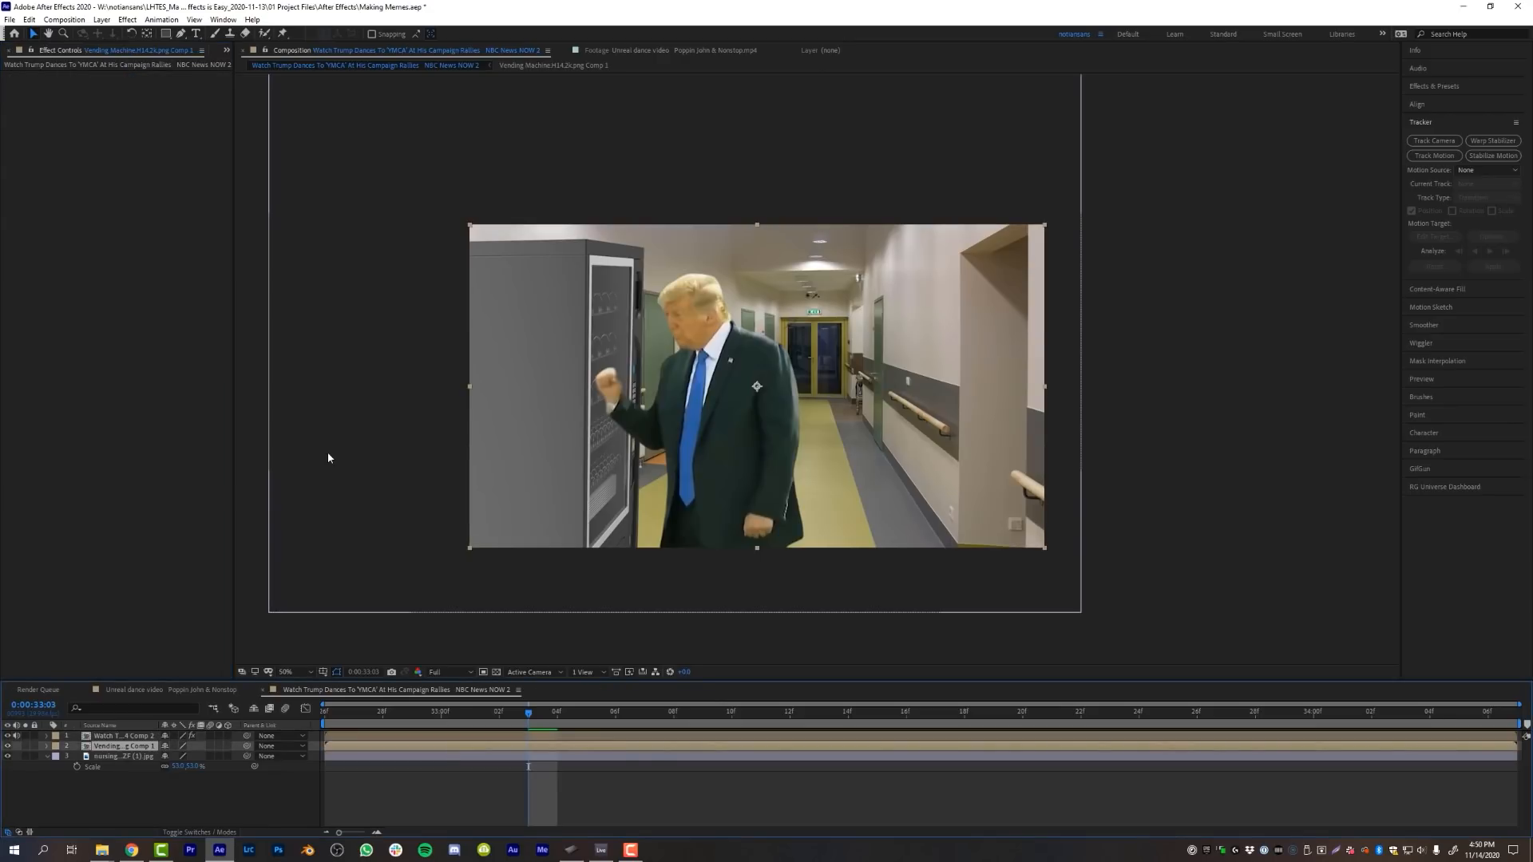
key("ctrl+space")
type("lum")
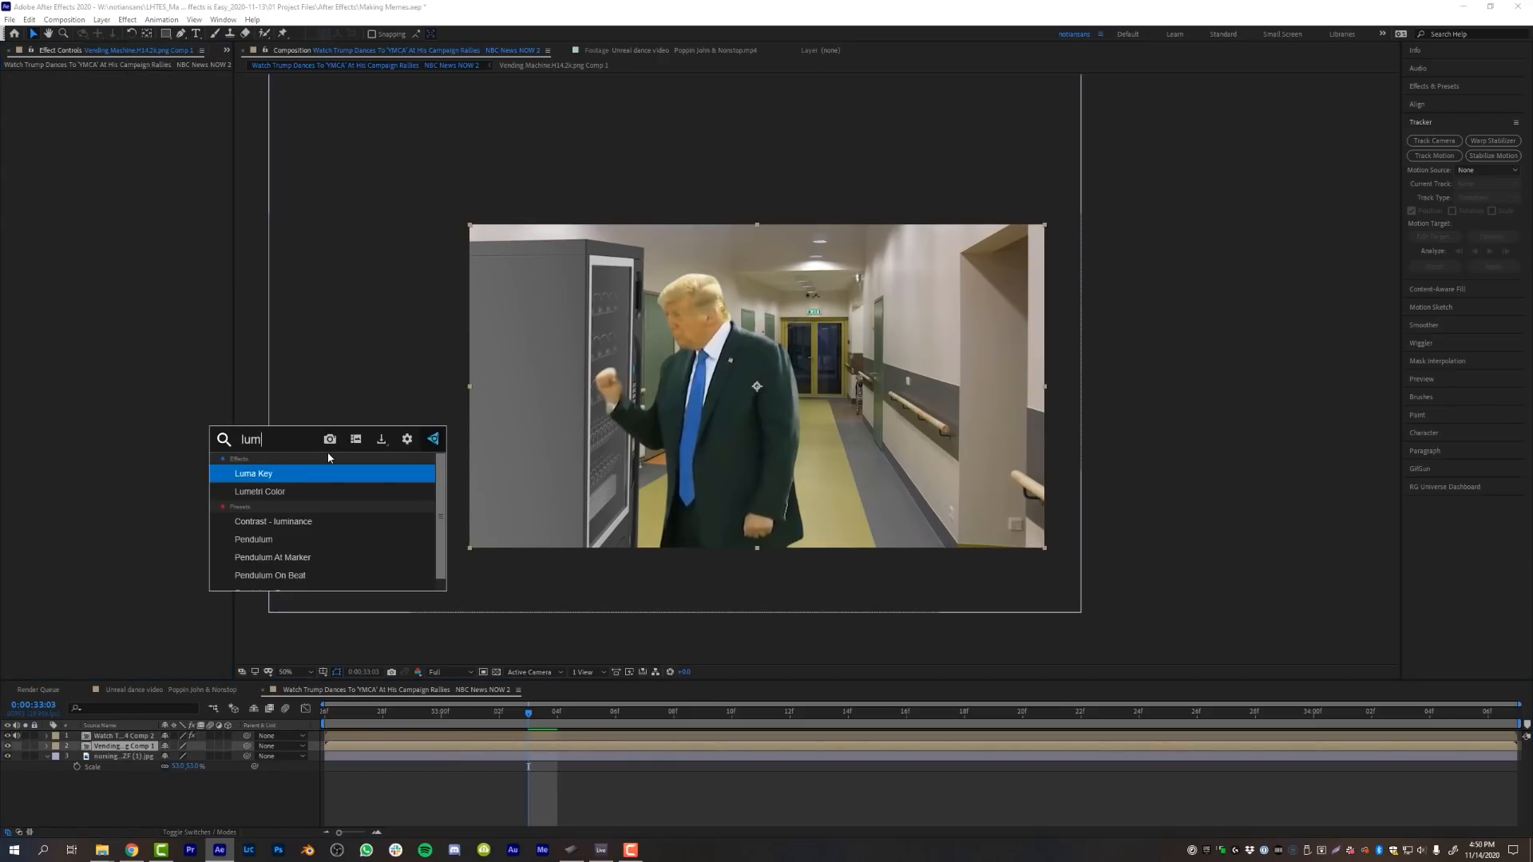
key("Down")
key("Return")
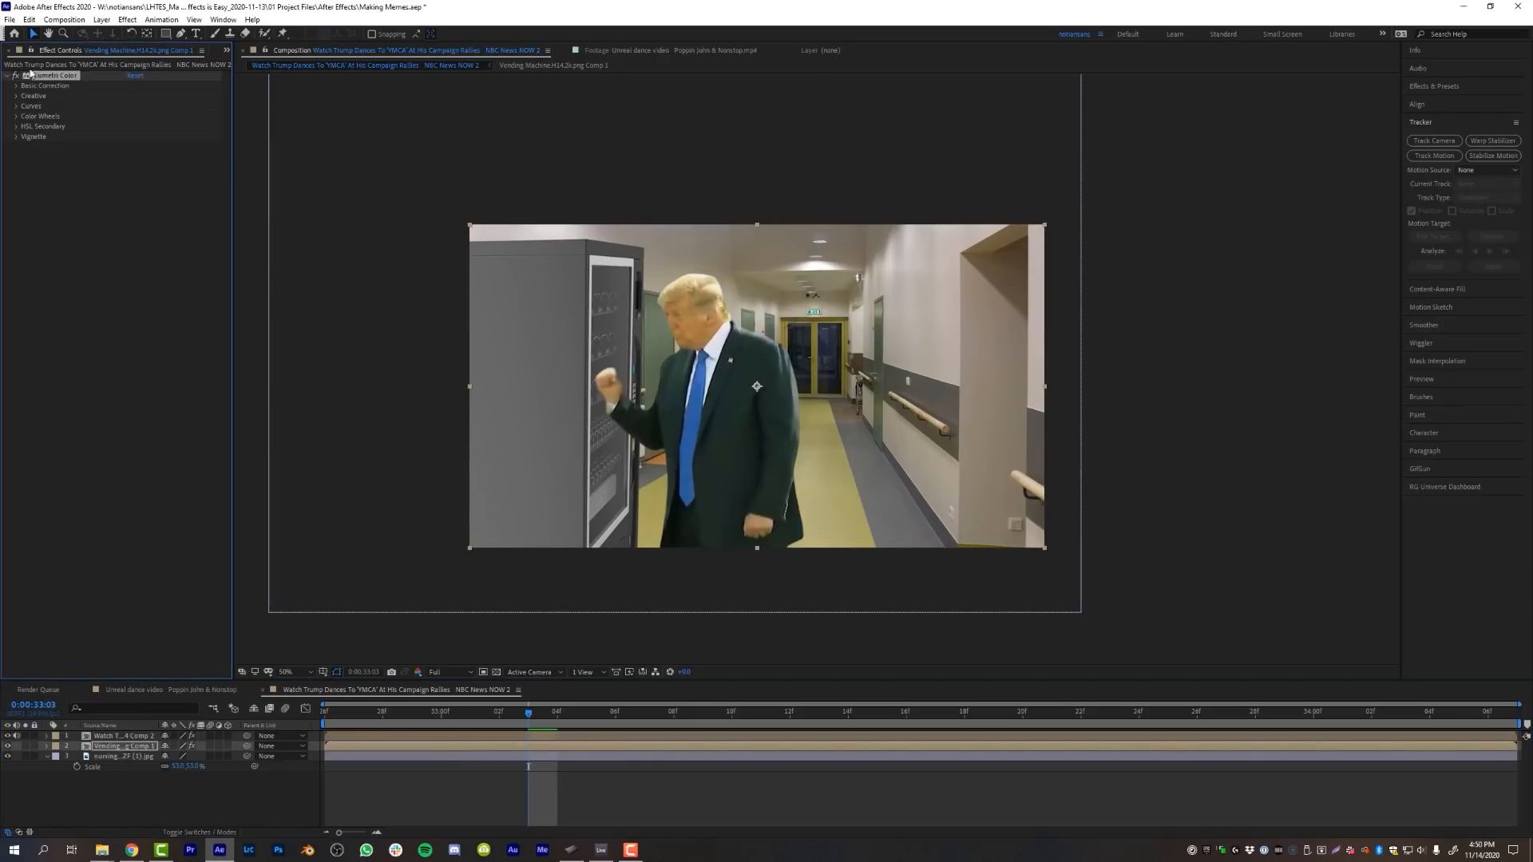
- Use the Lumetri color wheels to tint the vending machine's midtones and highlights slightly green to match the hallway
left_click(16, 116)
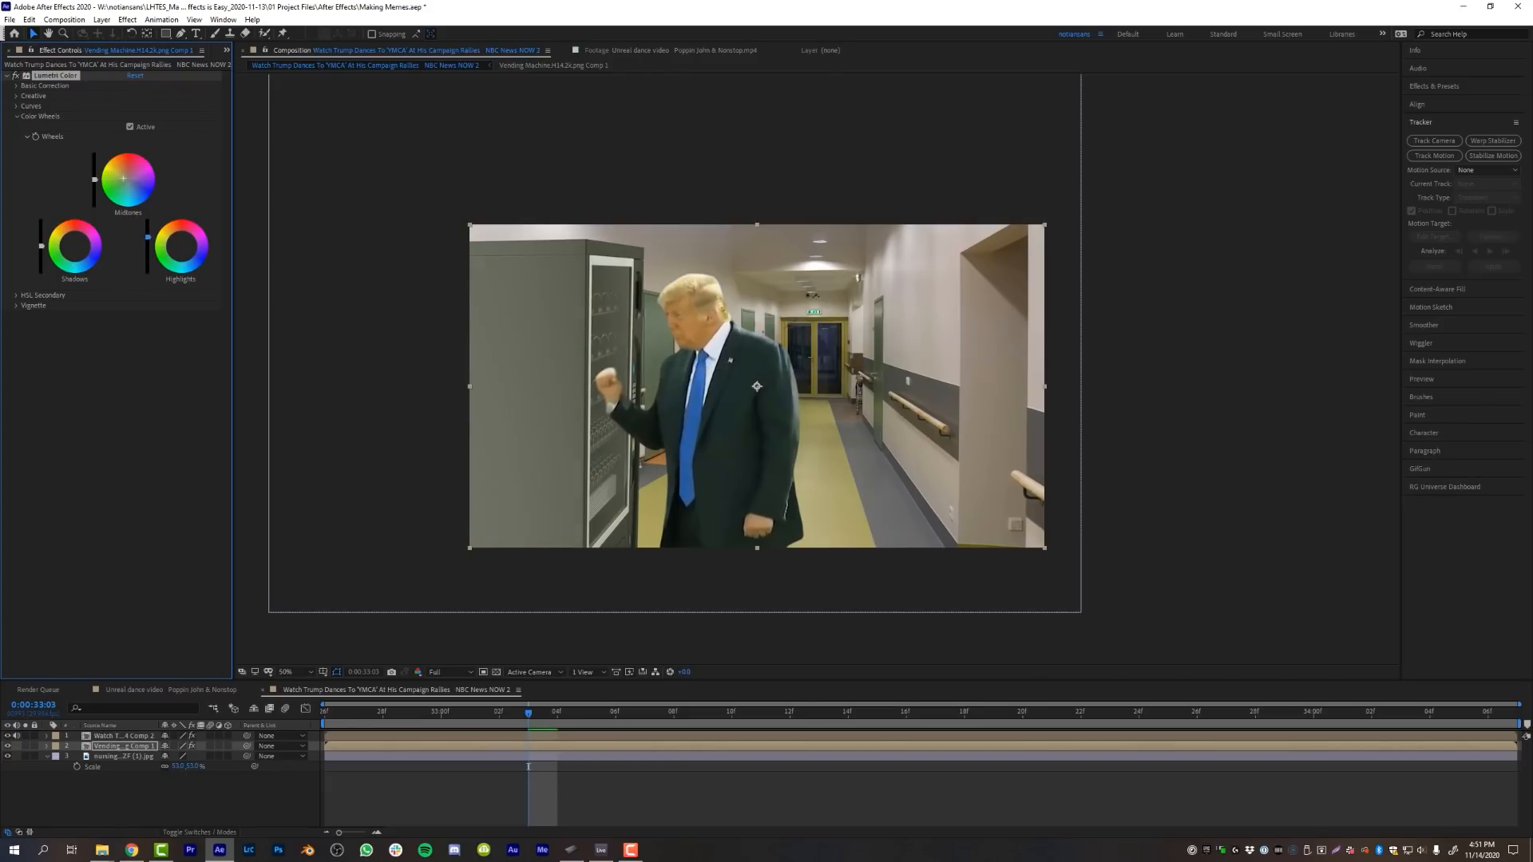
left_click_drag(180, 253, 180, 245)
- Create an adjustment layer above the man's precomp and apply the Looks effect to it
left_click(119, 726)
left_click(126, 736)
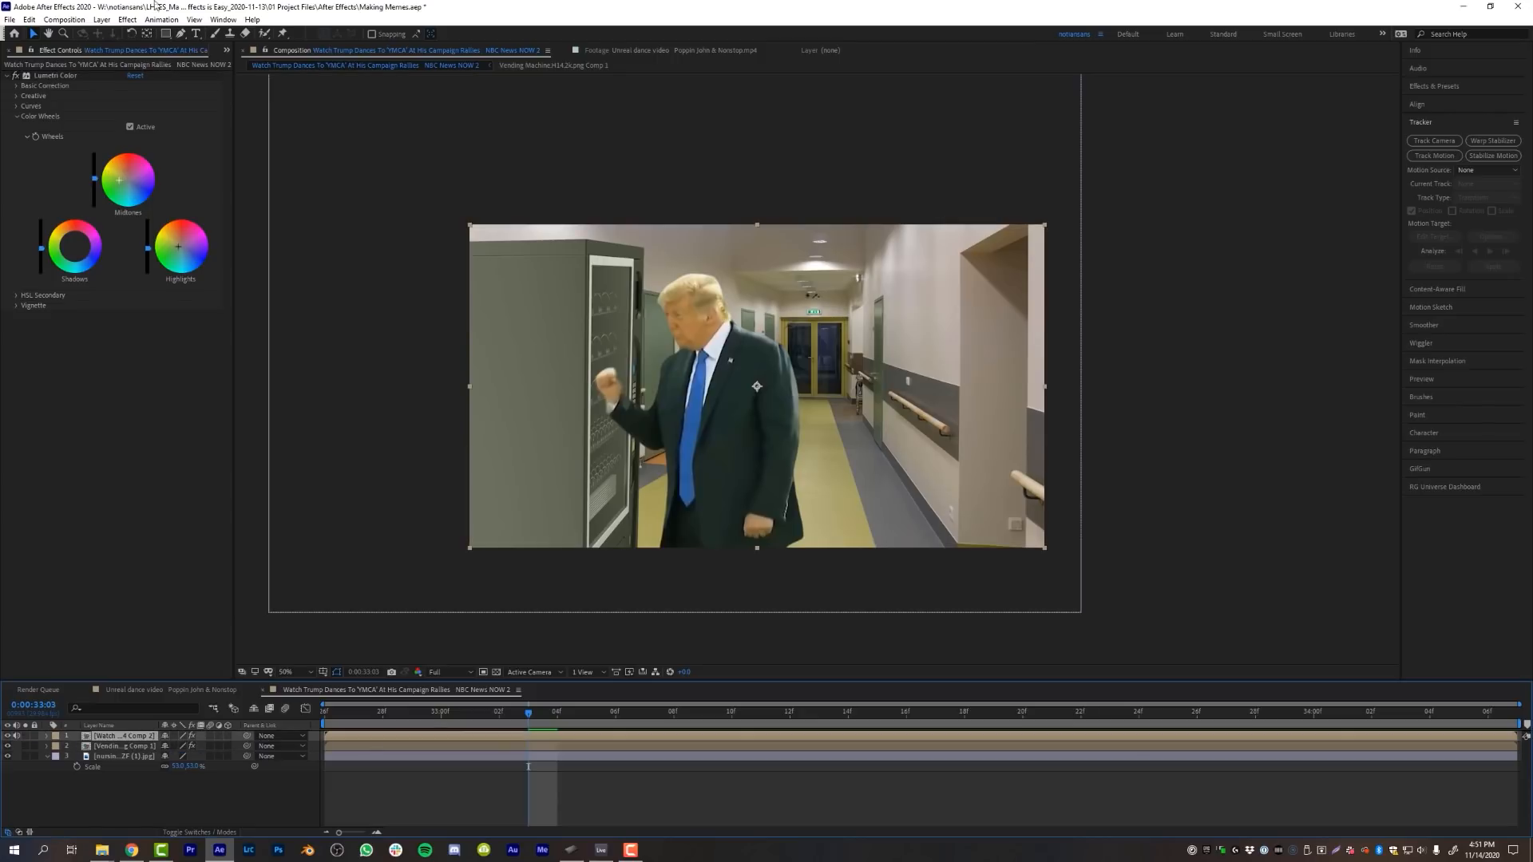
left_click(102, 19)
mouse_move(184, 32)
left_click(325, 112)
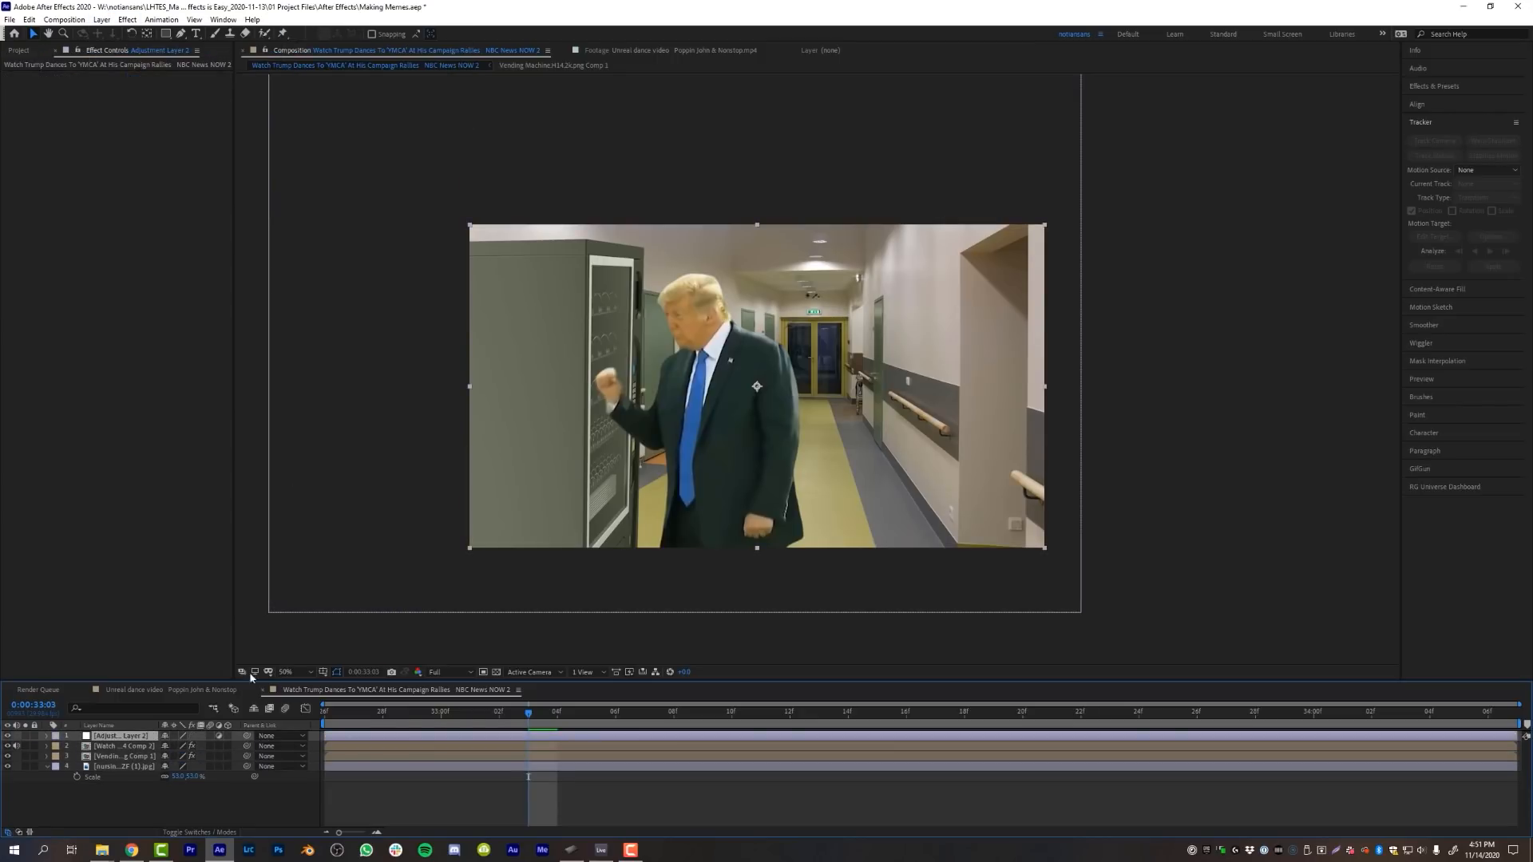
key("ctrl+space")
type("ook")
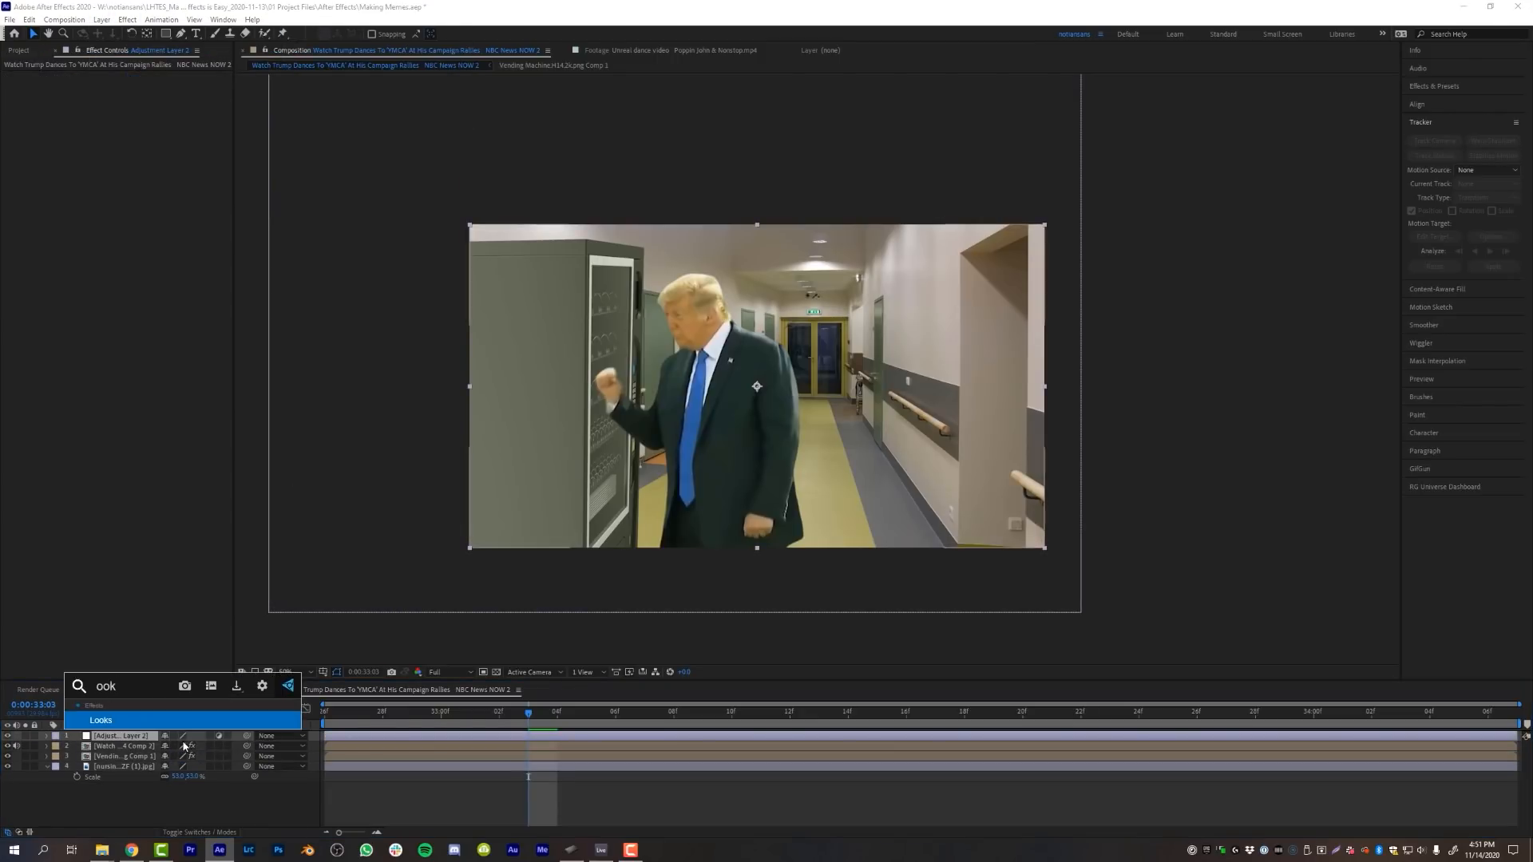
key("Return")
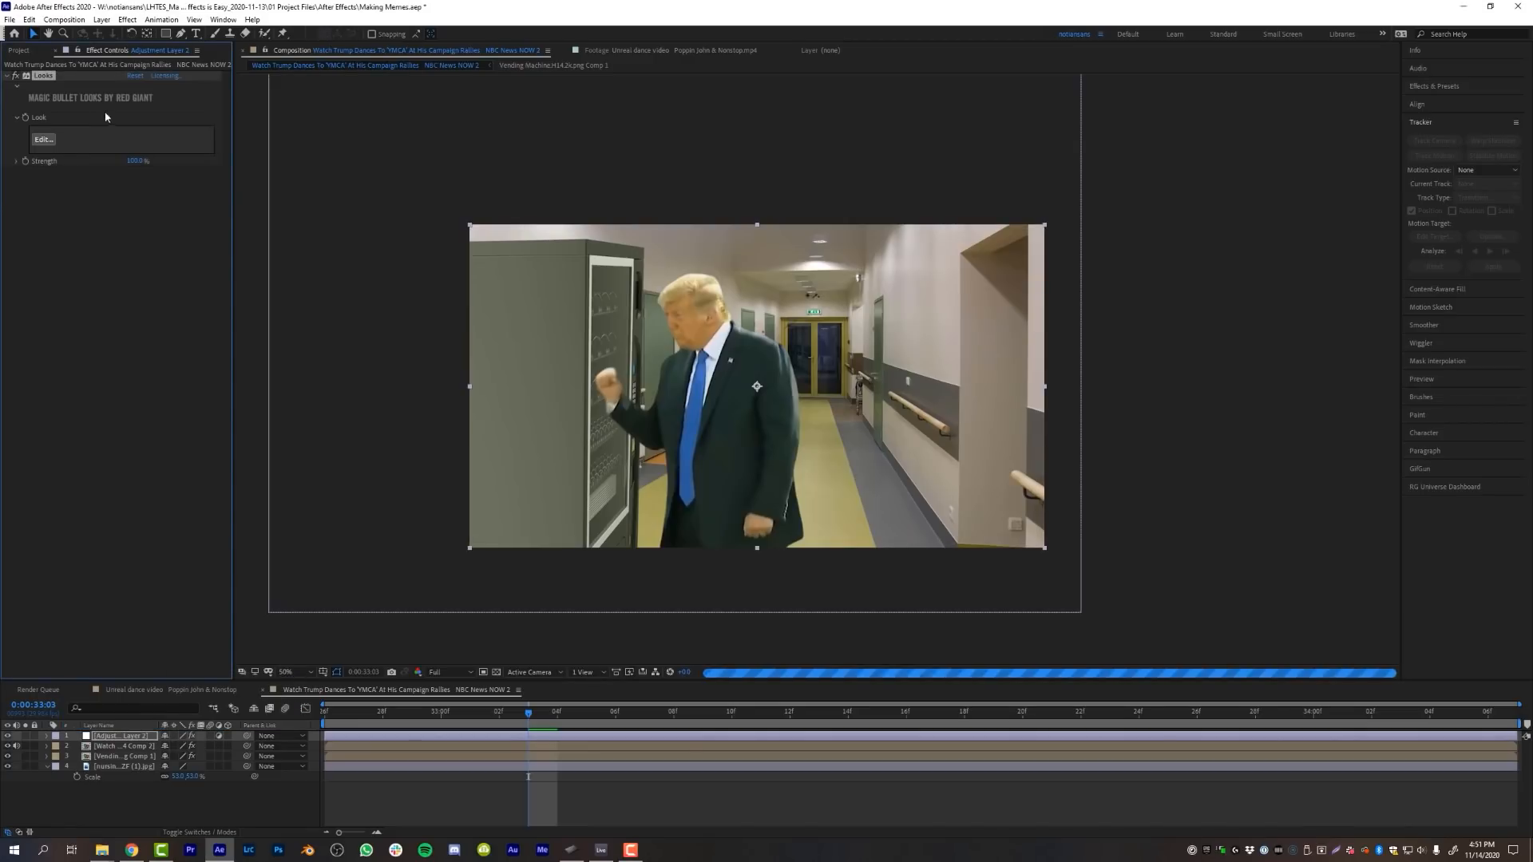
- Choose the Rubber Seoul look from the Filters category for the adjustment layer and lower its strength to about 39%
left_click(43, 141)
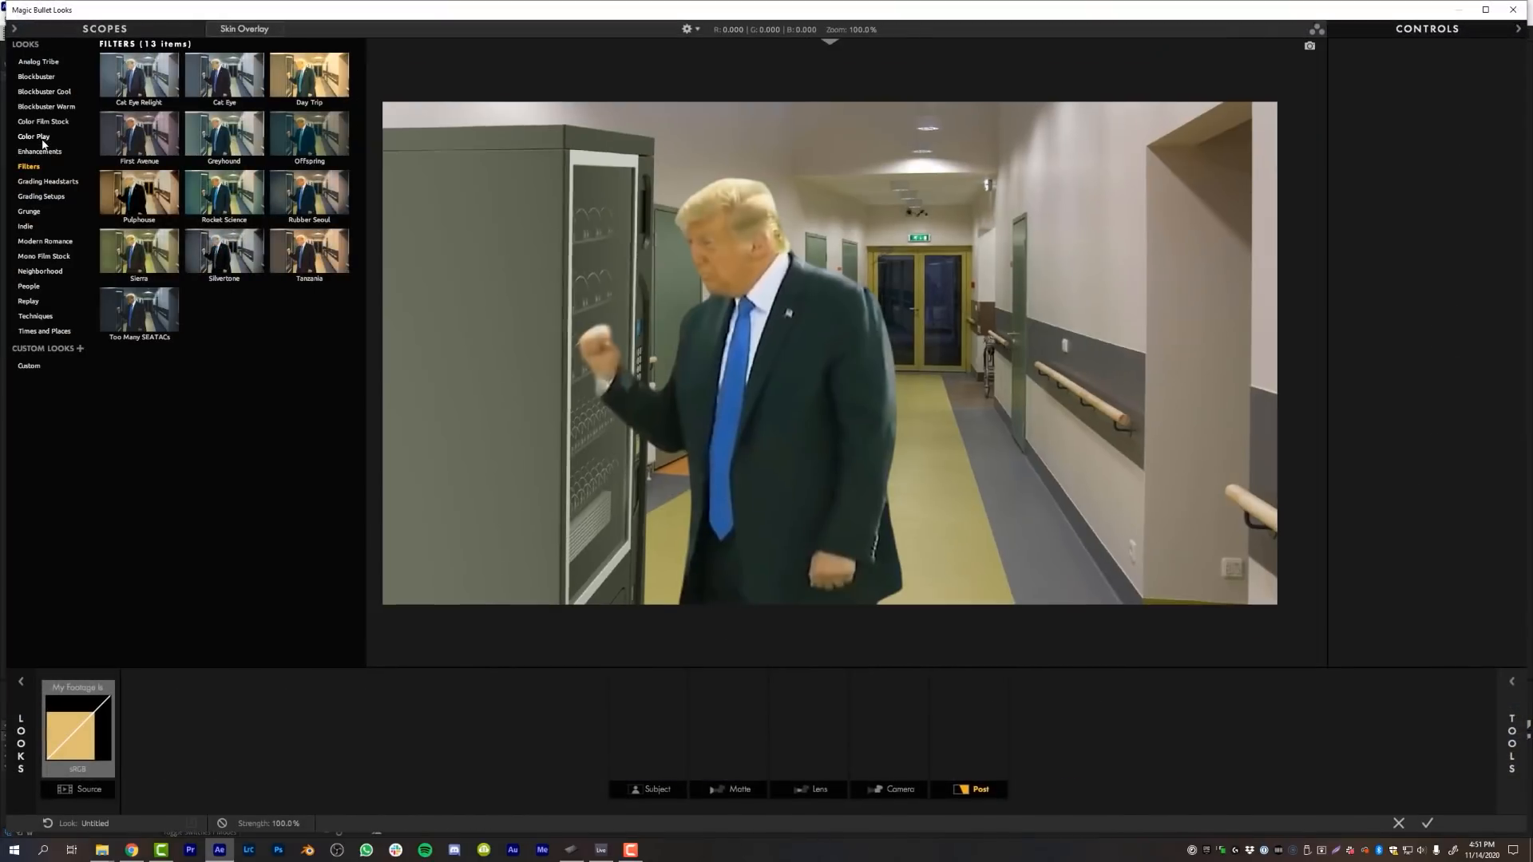
left_click(144, 131)
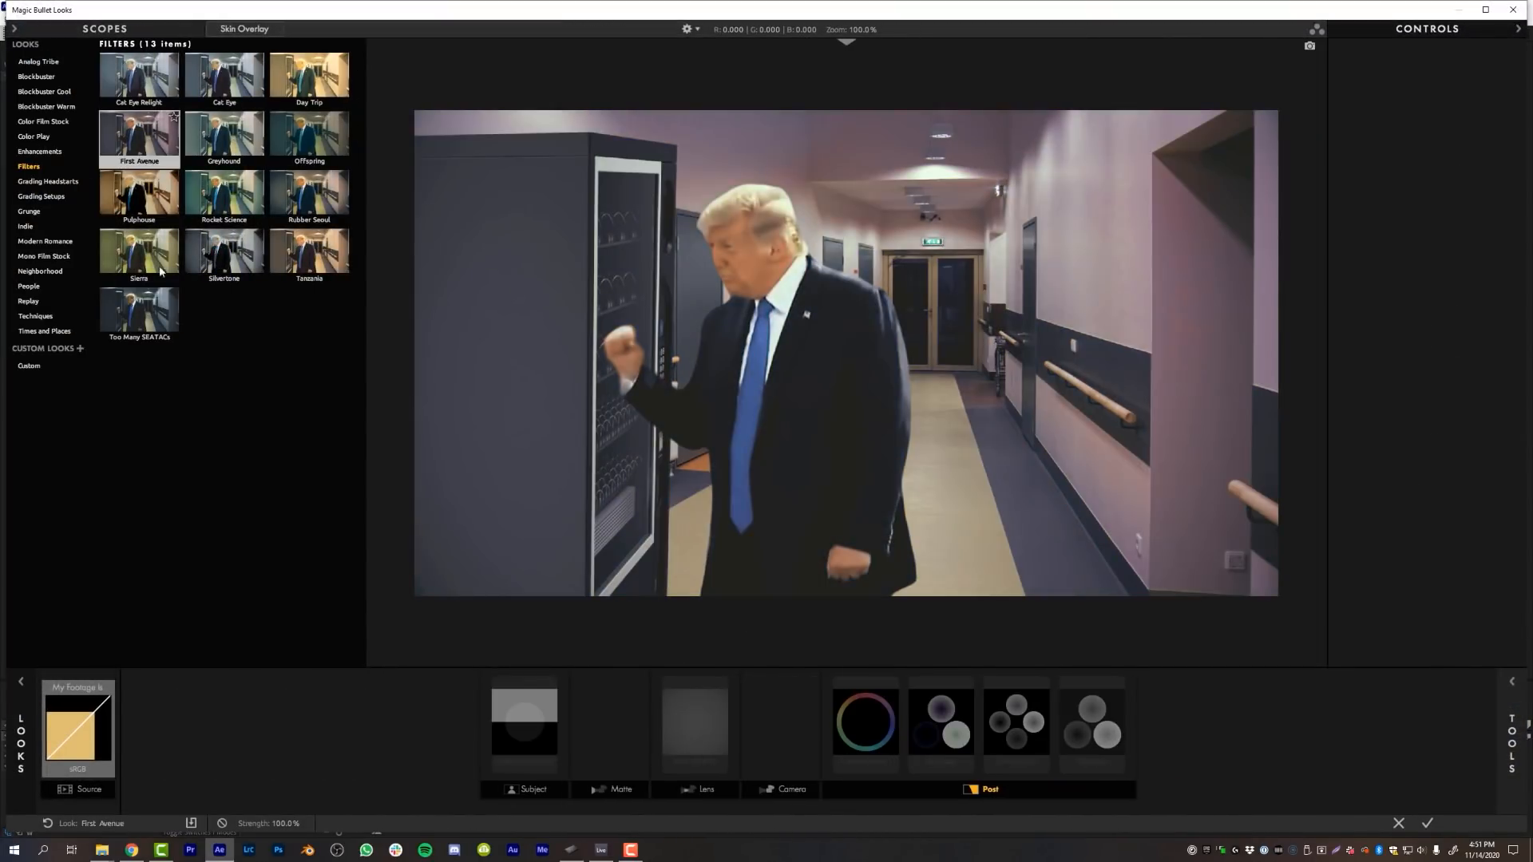
left_click(316, 201)
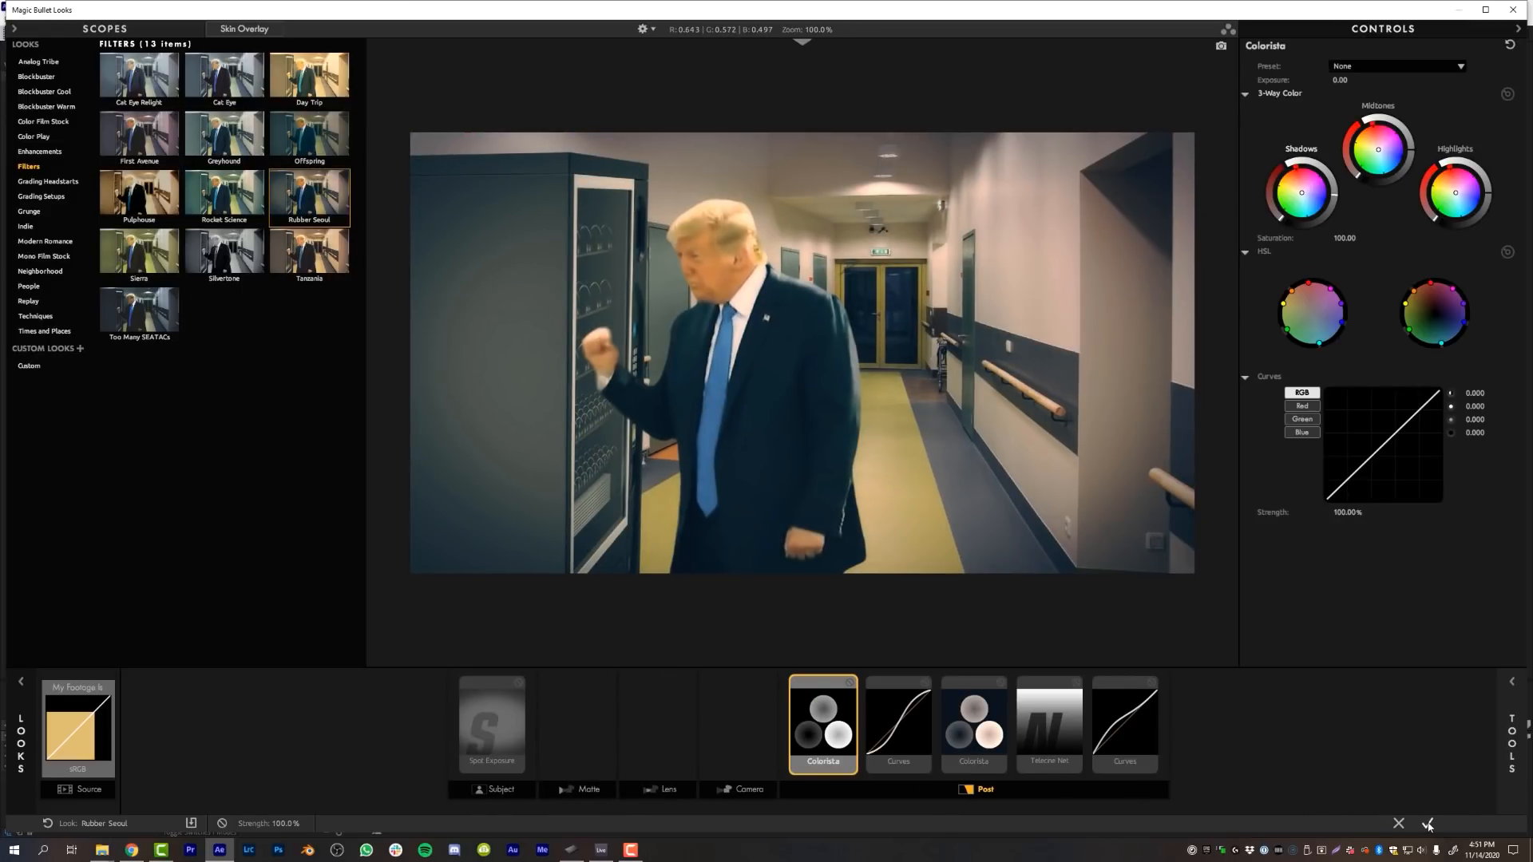
left_click(1428, 824)
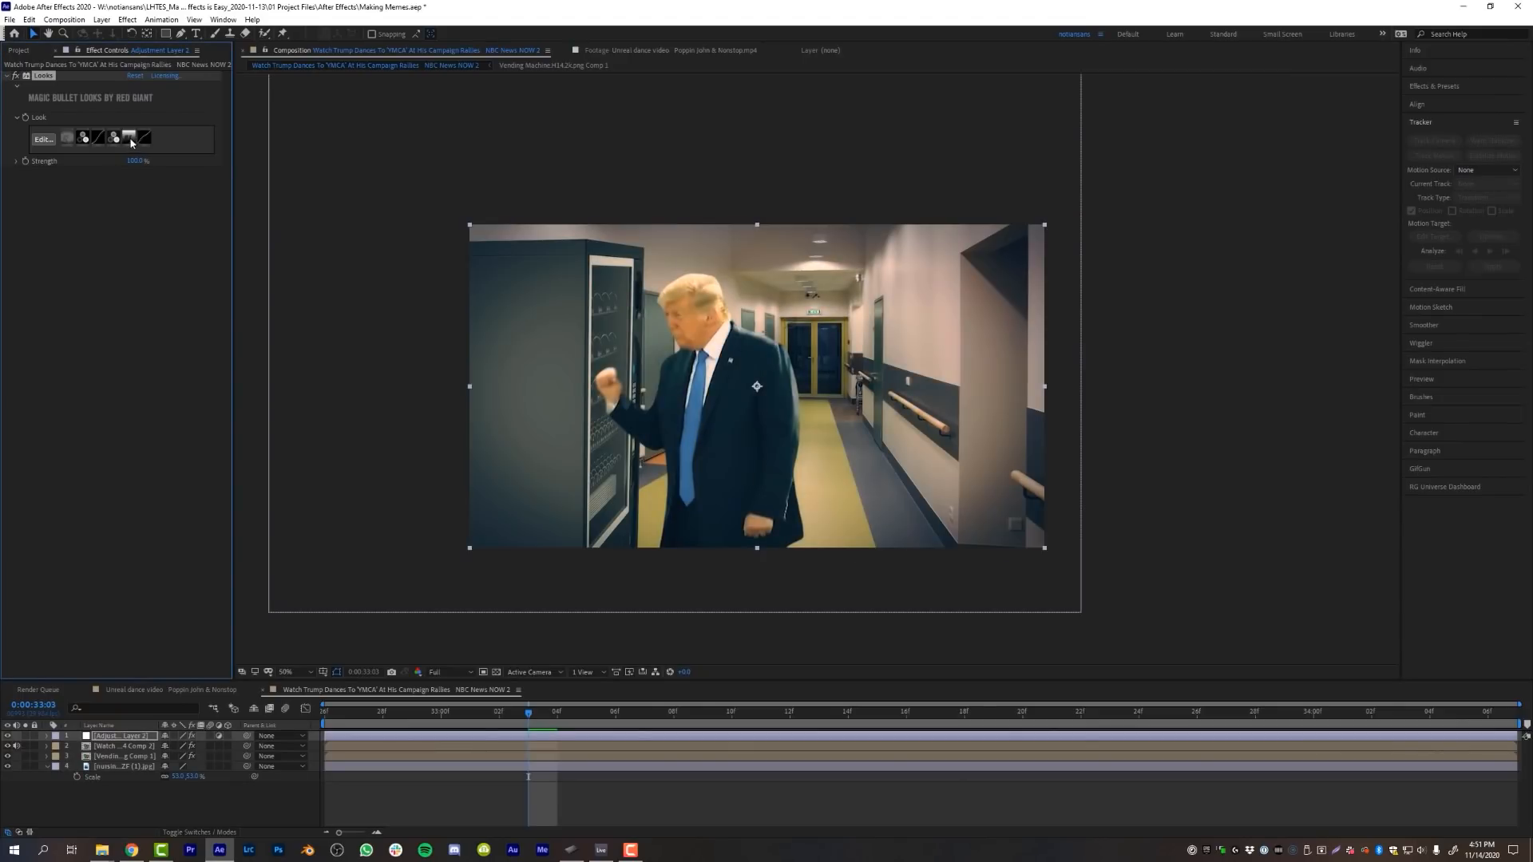
left_click_drag(101, 158, 113, 161)
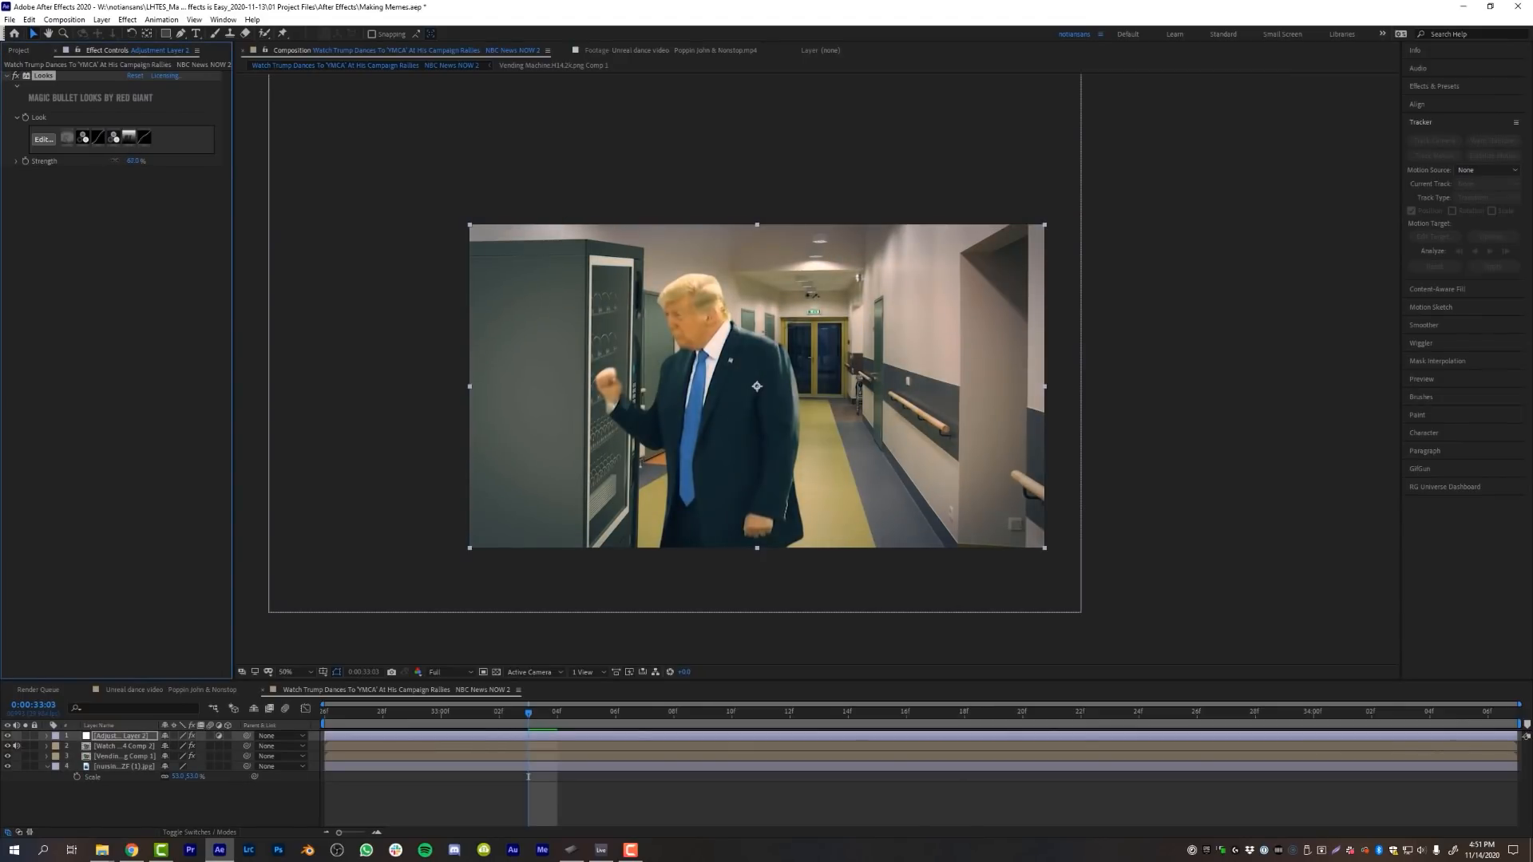
- Add uni.Camera Shake to the adjustment layer with Master Amount 50% and Frequency 0.5, and preview the animation from the start
left_click(86, 233)
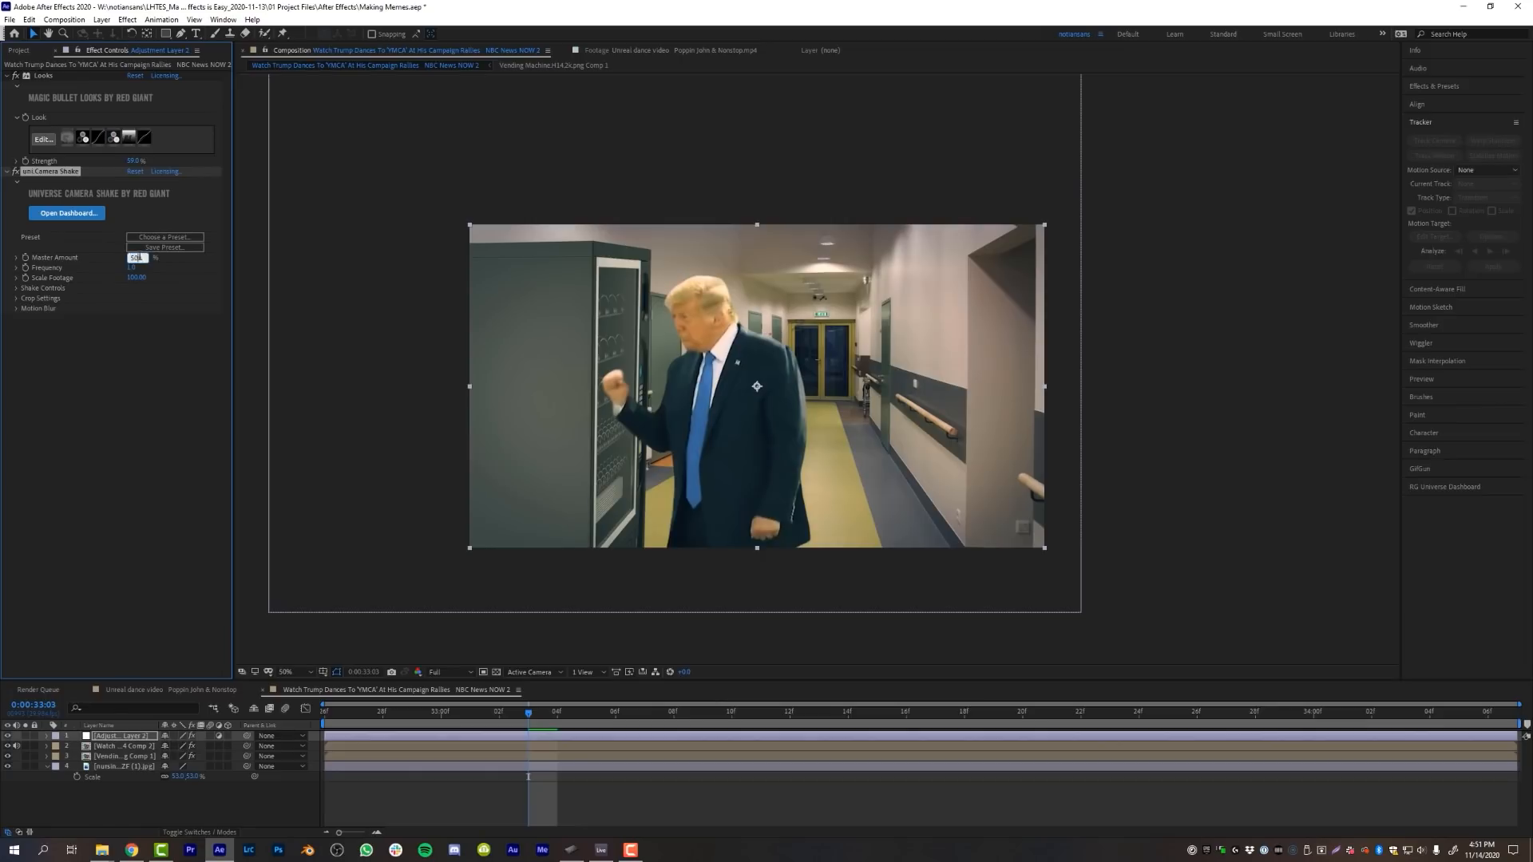
key("Return")
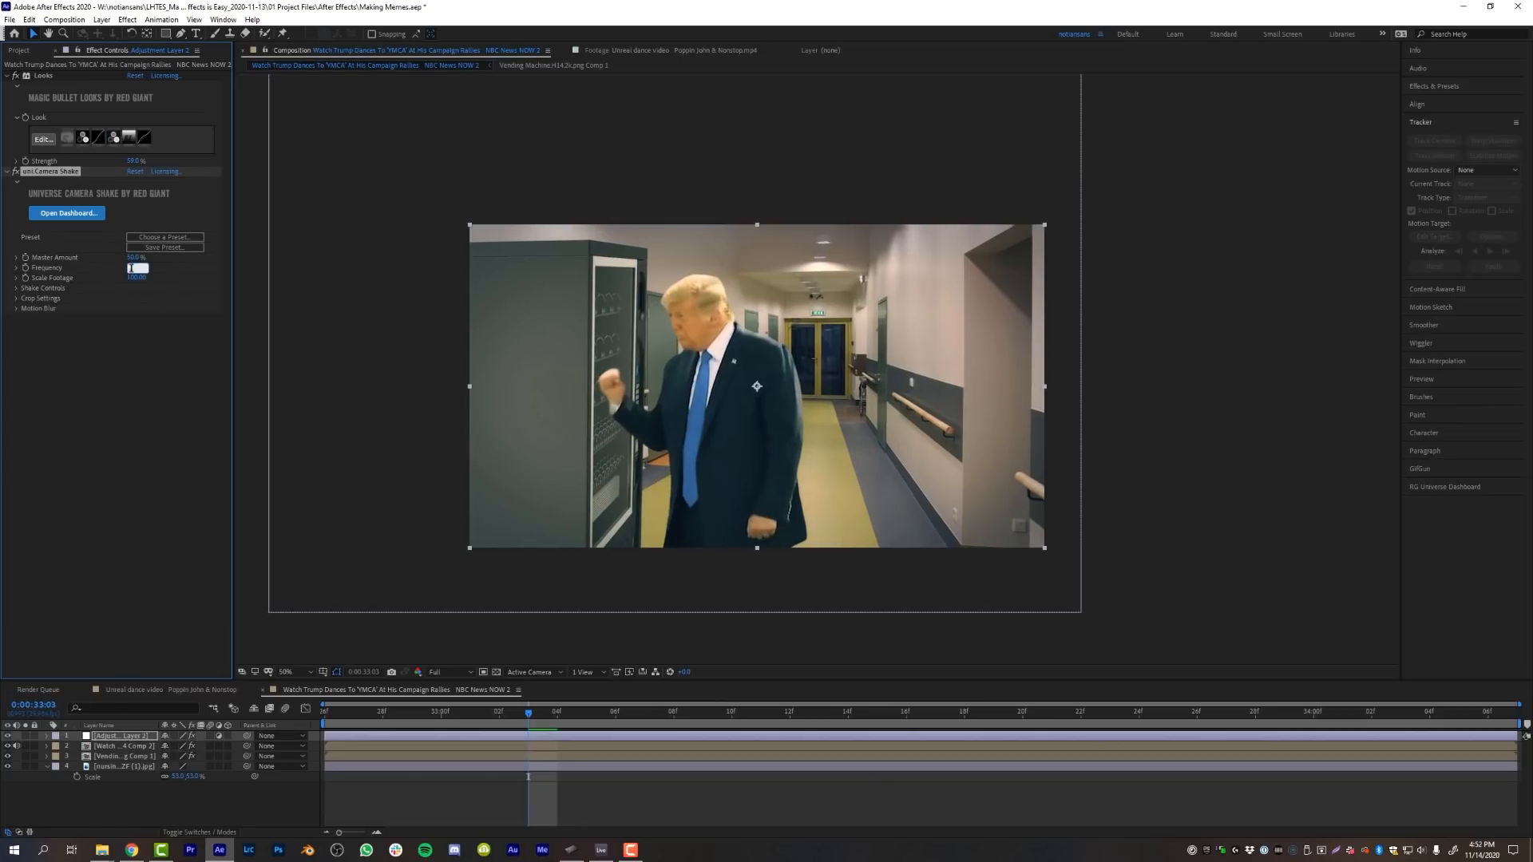
key("Return")
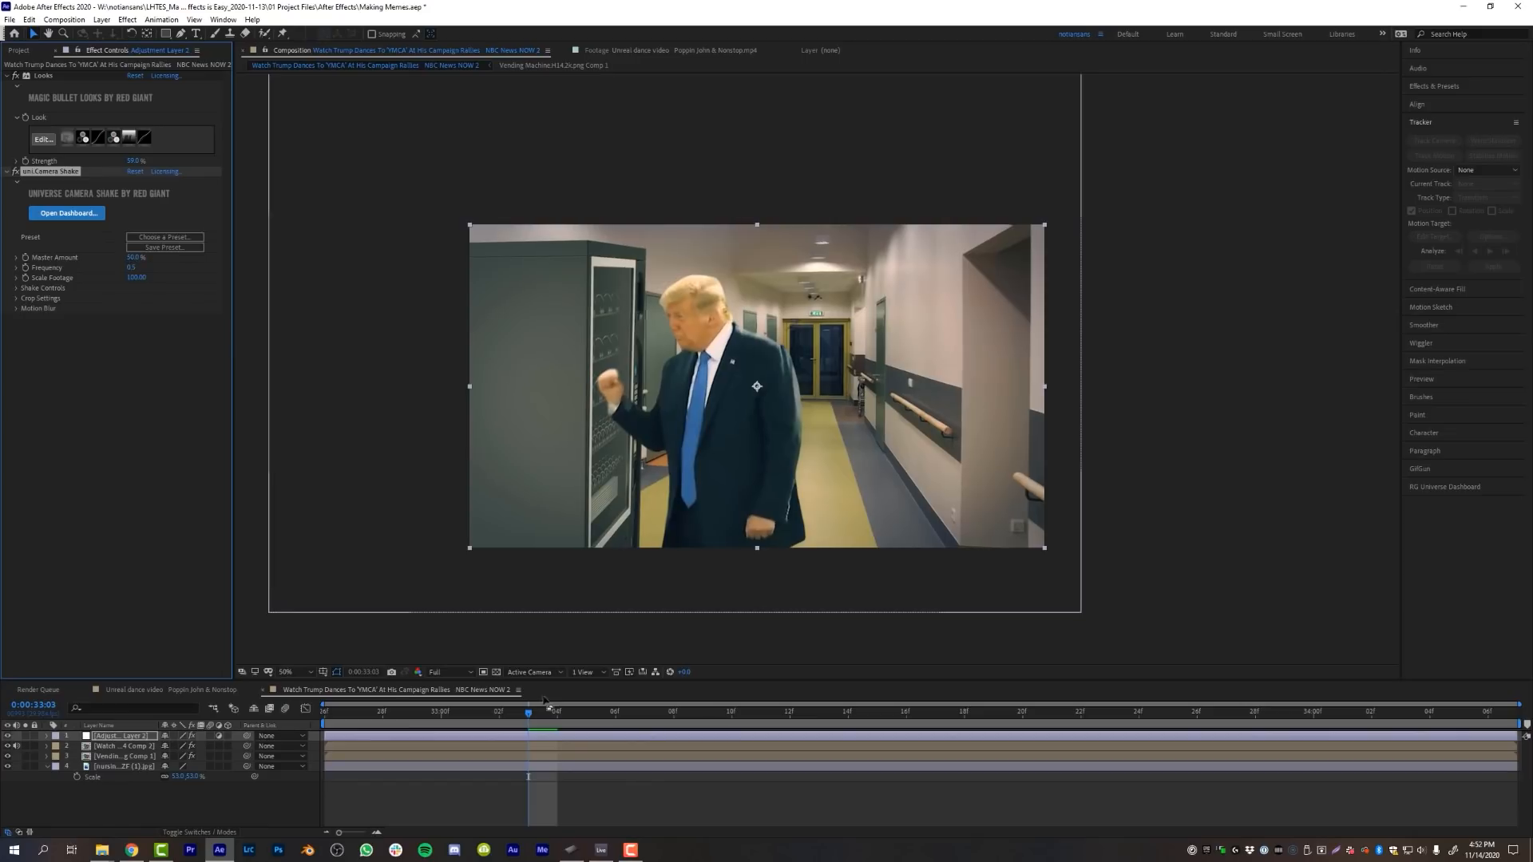
left_click(354, 715)
key("space")
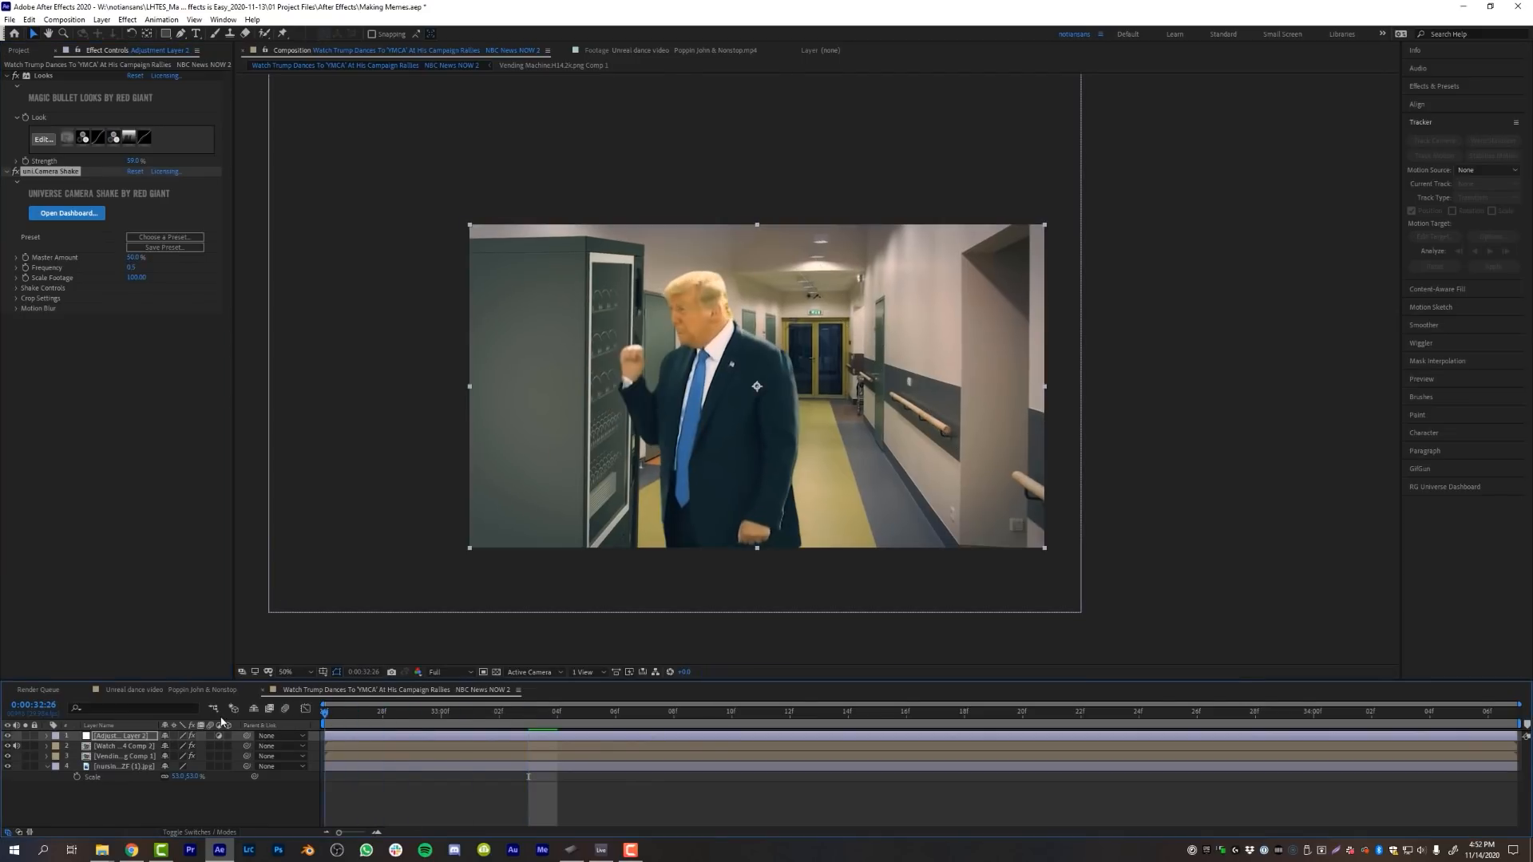